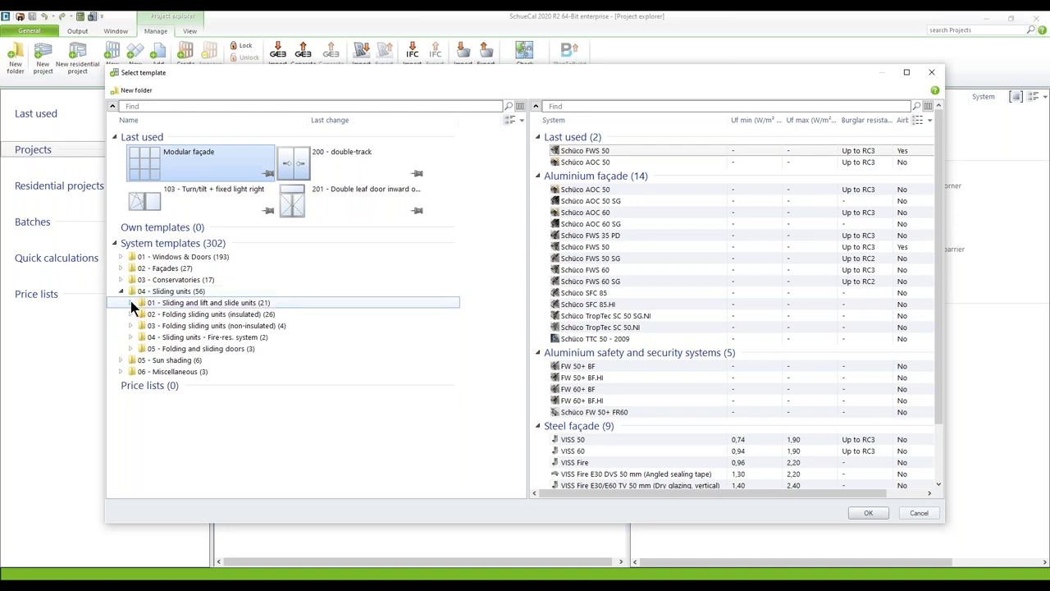
Step: Expand the '01 - Sliding and lift and slide units' folder to reveal its 21 templates
click(131, 302)
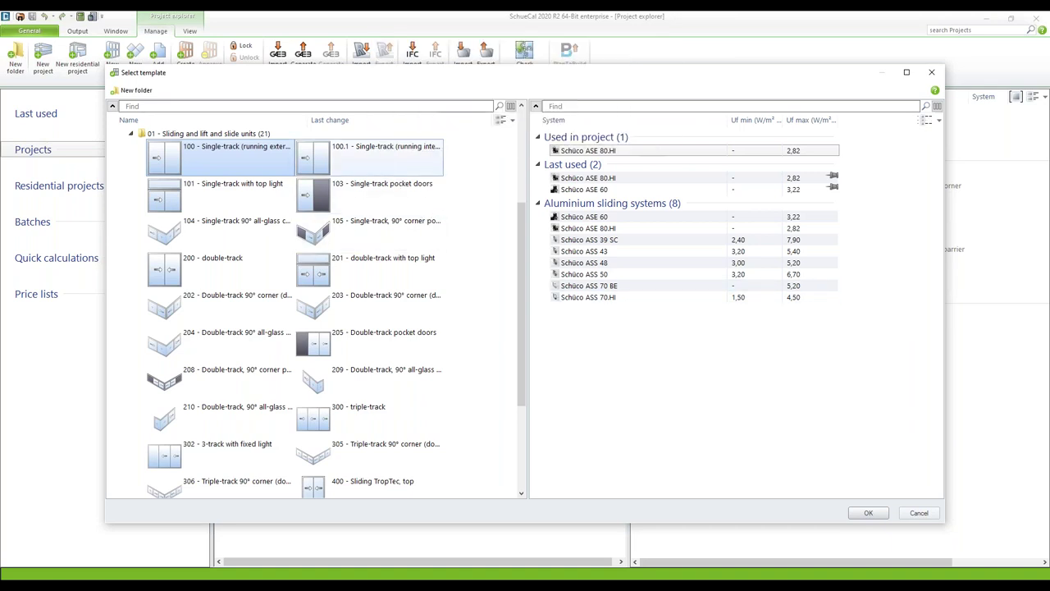
Step: Compare the systems offered by templates 100.1, 101 with top light, and 200 double-track
click(382, 156)
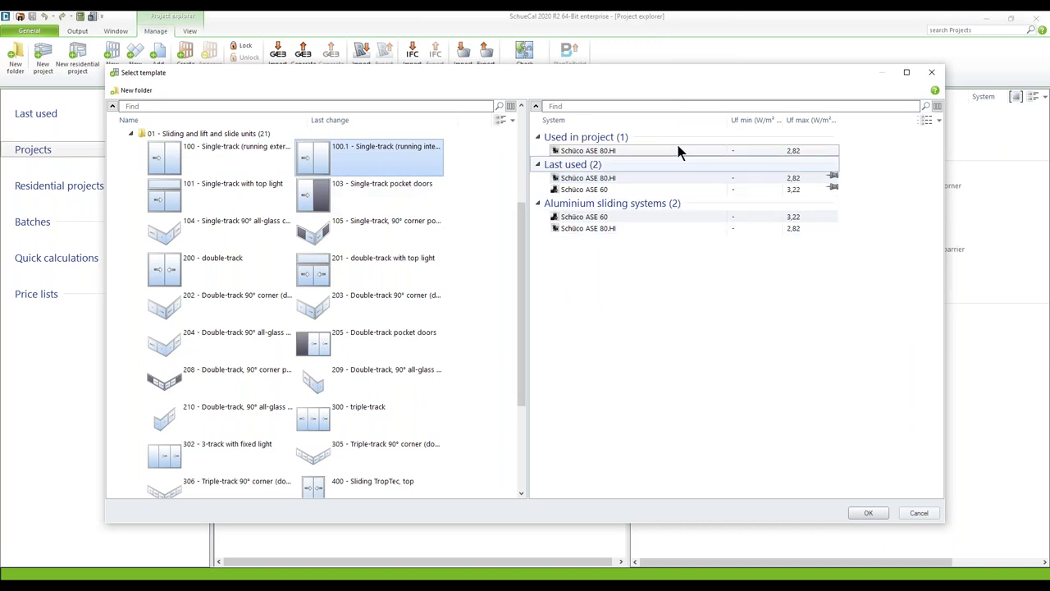
click(565, 152)
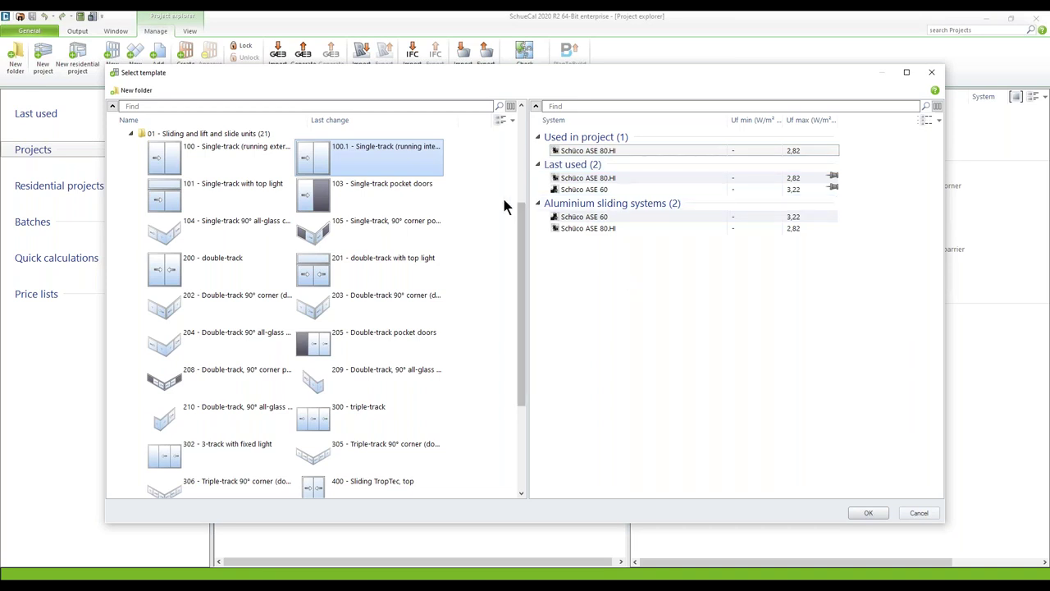
mouse_move(414, 161)
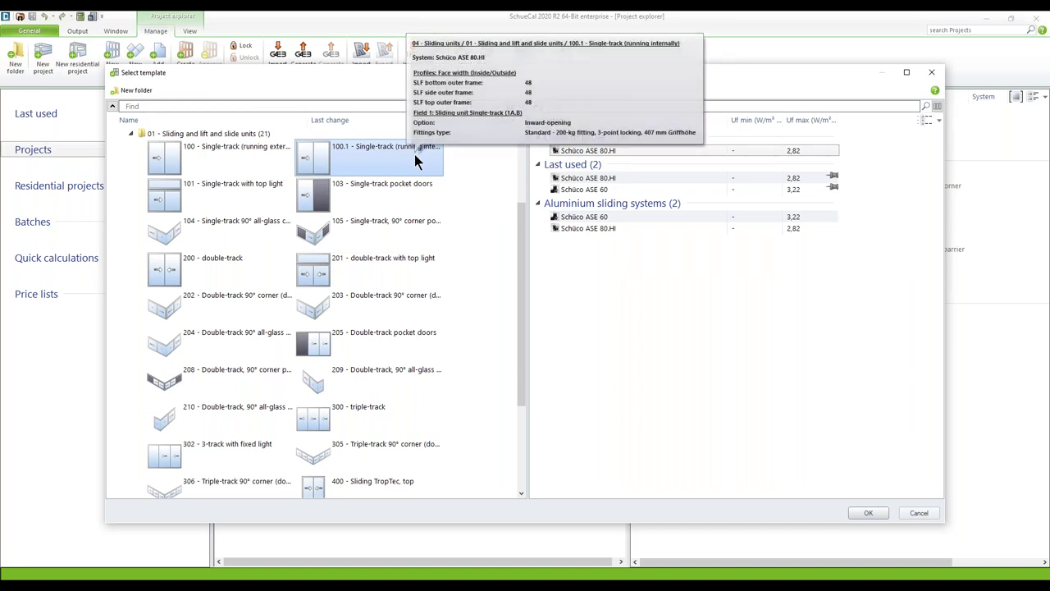
click(219, 194)
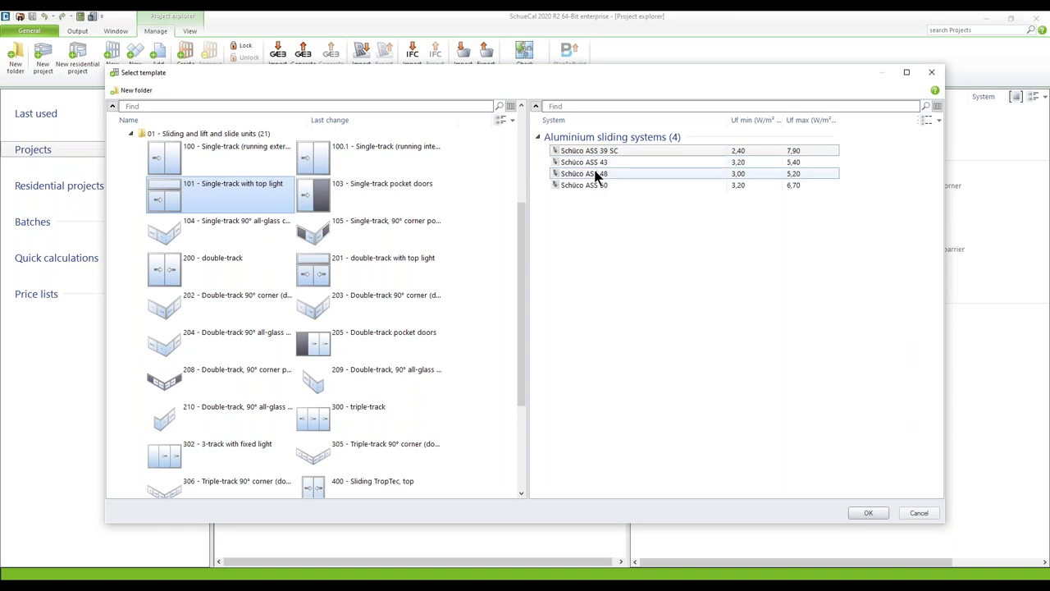
mouse_move(594, 185)
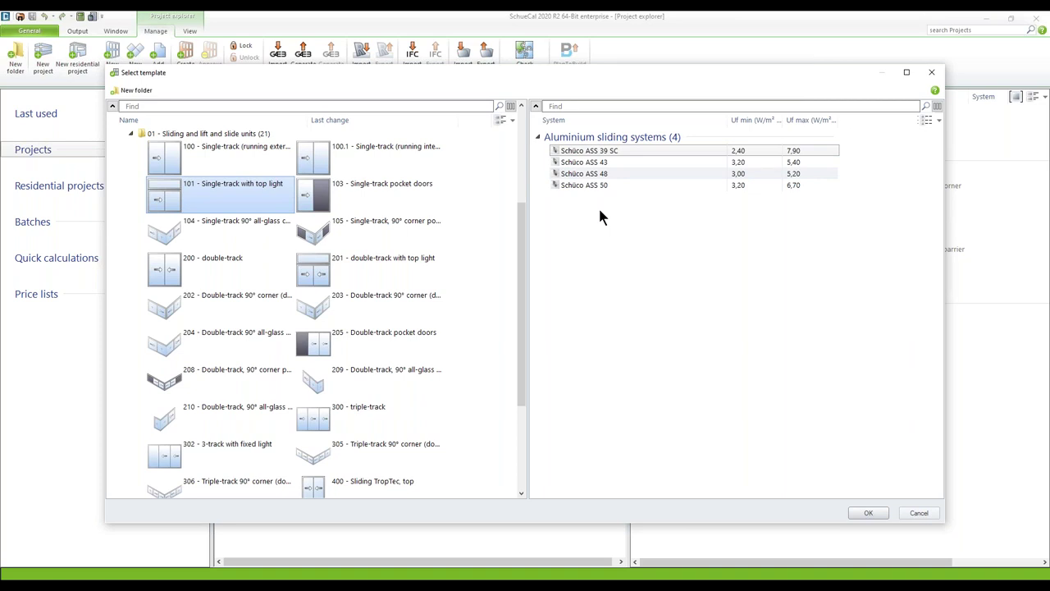
click(236, 268)
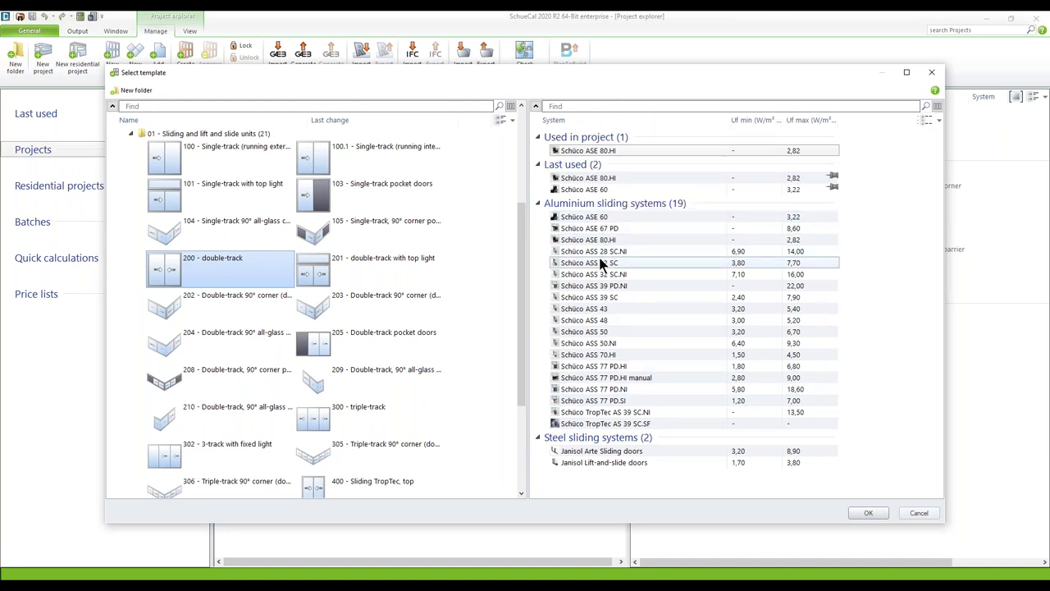
Step: Check the 202 90° corner and 204 all-glass corner templates, including Schüco ASE 67 PD
mouse_move(600, 262)
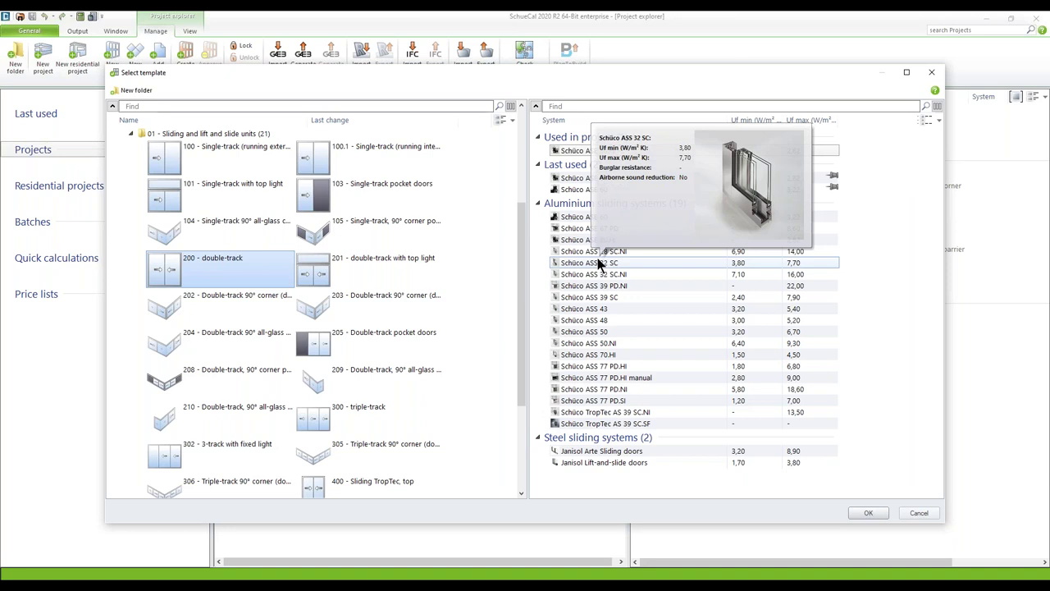
click(226, 310)
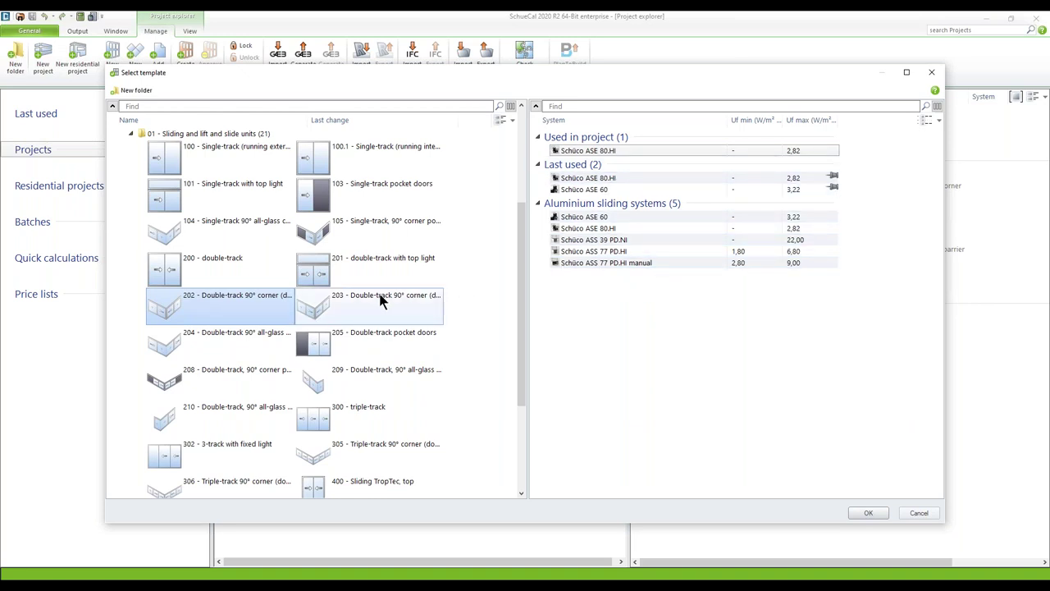
click(237, 345)
click(600, 152)
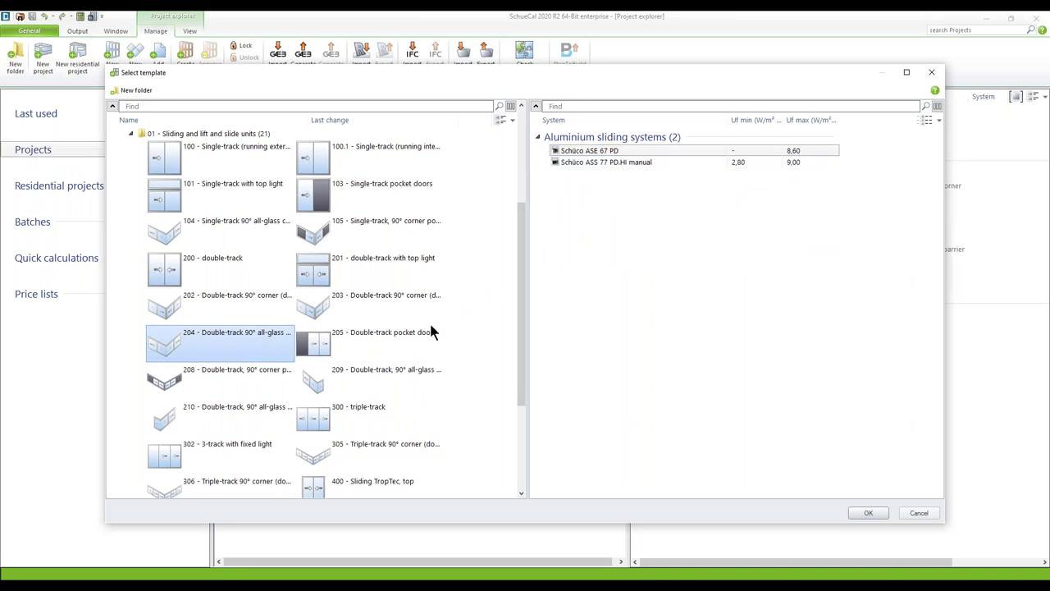
Step: Check template 300 triple-track, then settle on 200 double-track with Schüco ASE 80.HI
click(358, 420)
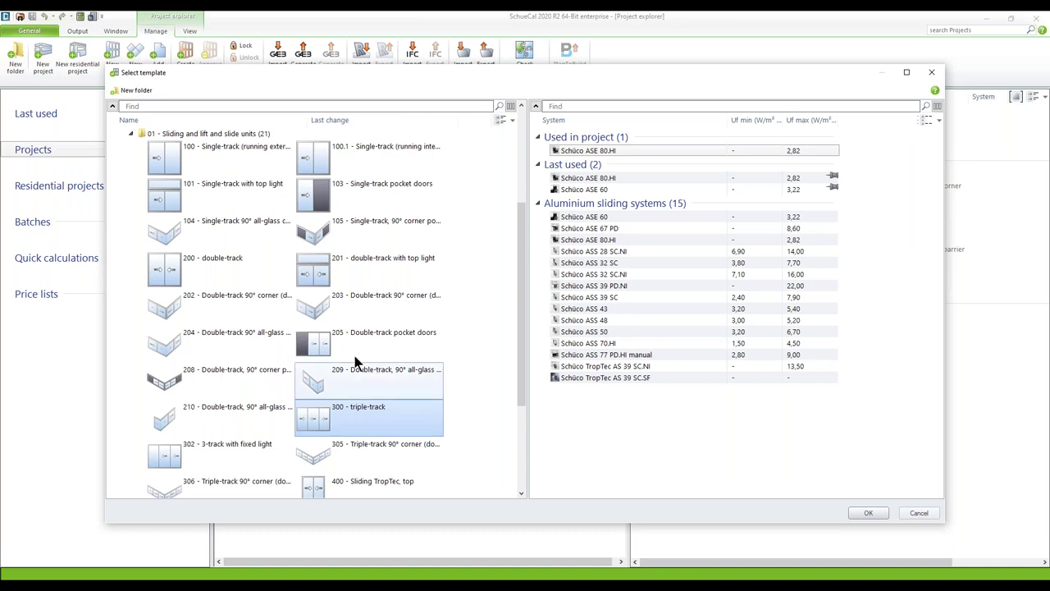
click(215, 271)
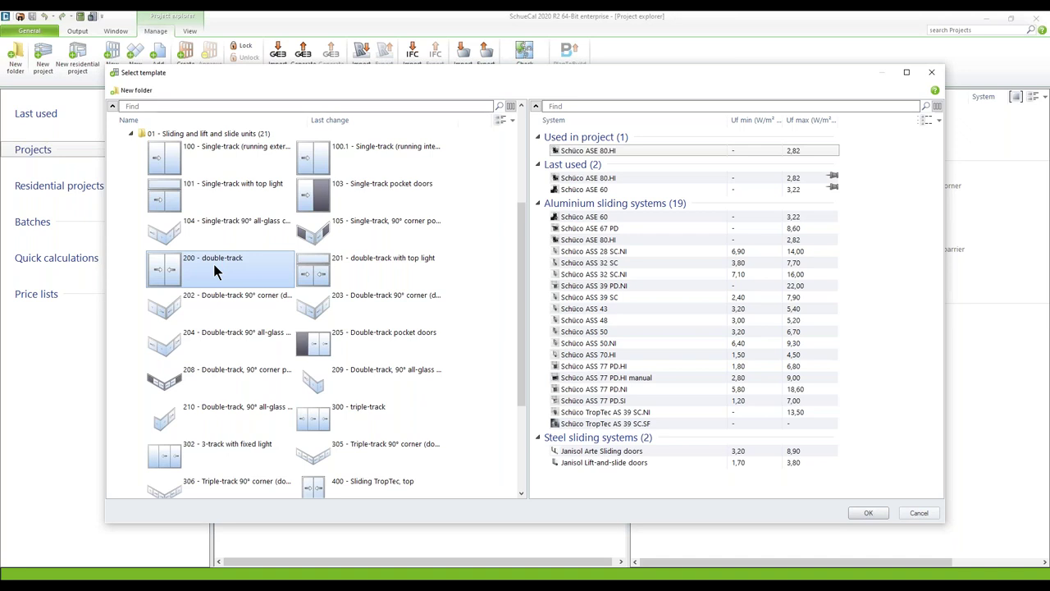
click(604, 152)
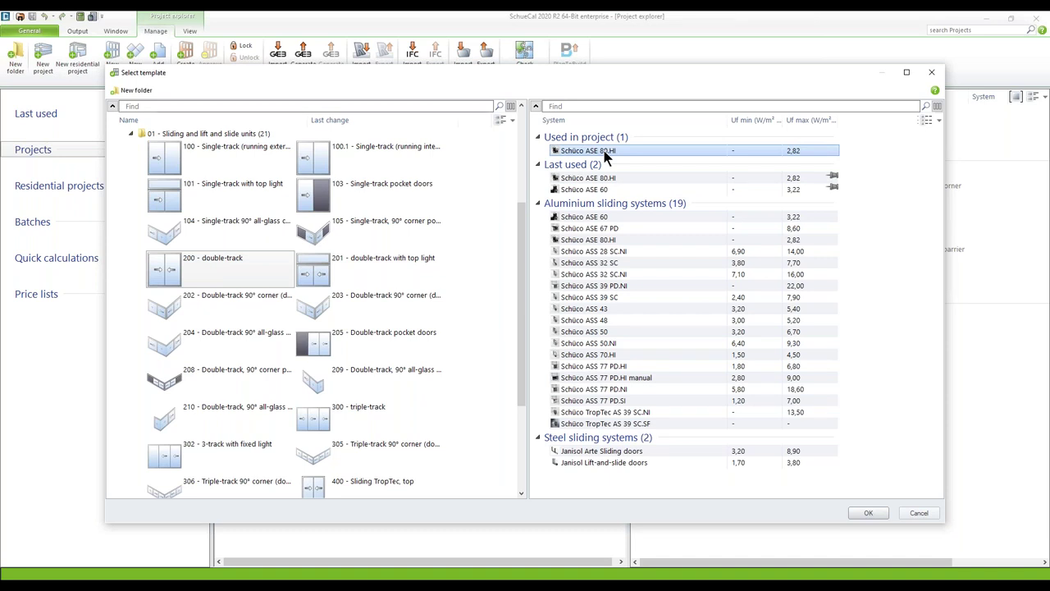
Step: Create the double-track ASE 80.HI item and set its unit height to 2200
double_click(604, 153)
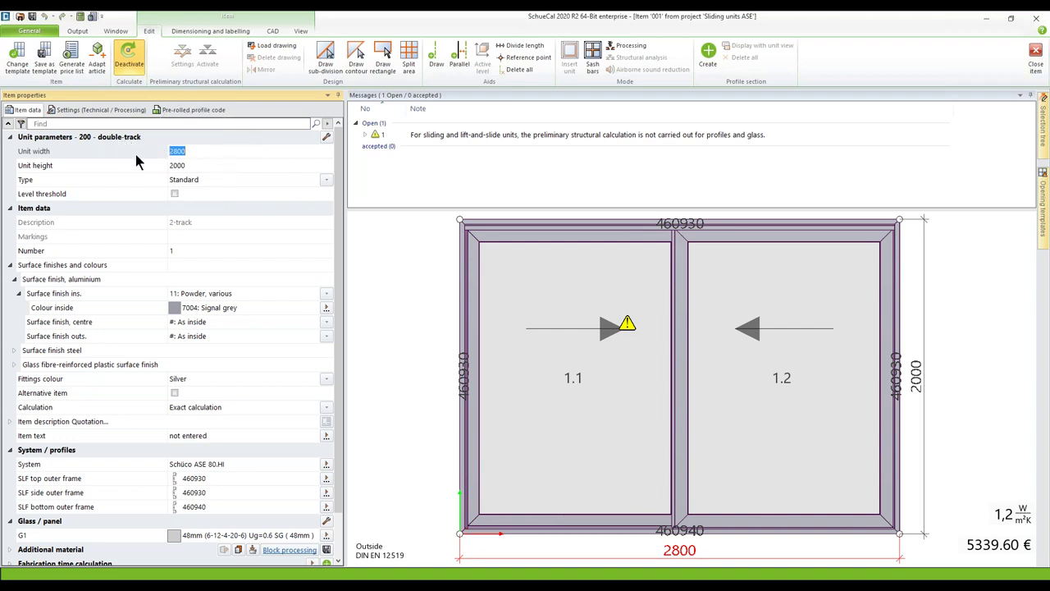
click(191, 169)
text(2200)
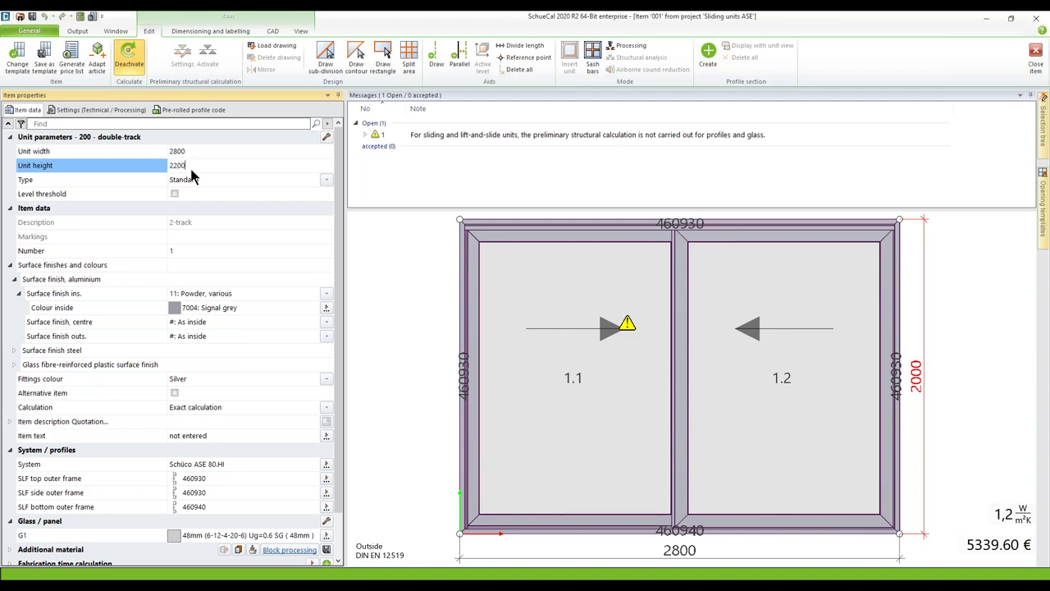
key(Return)
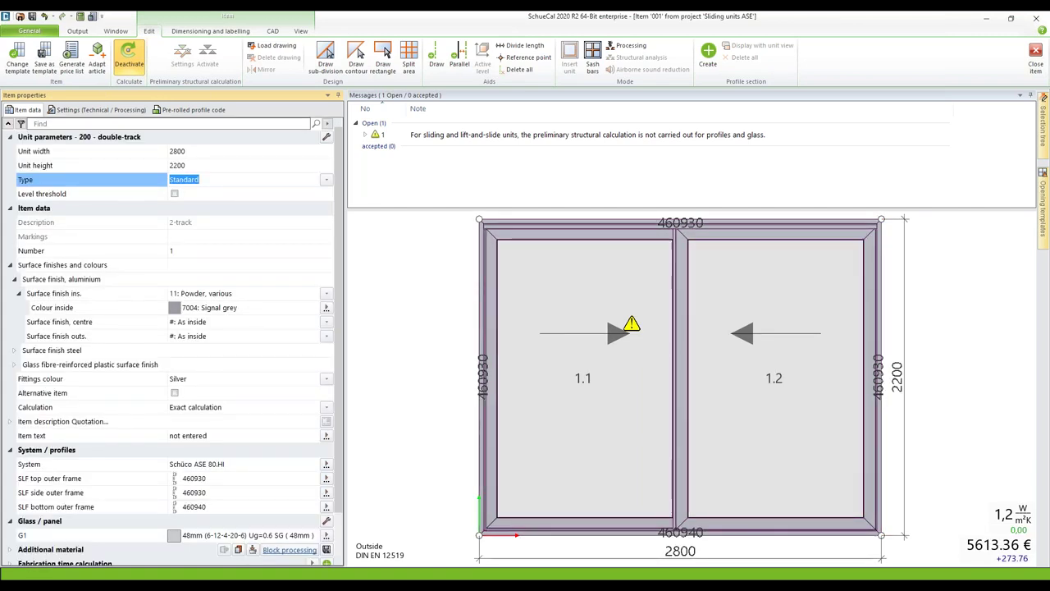
click(108, 182)
click(328, 180)
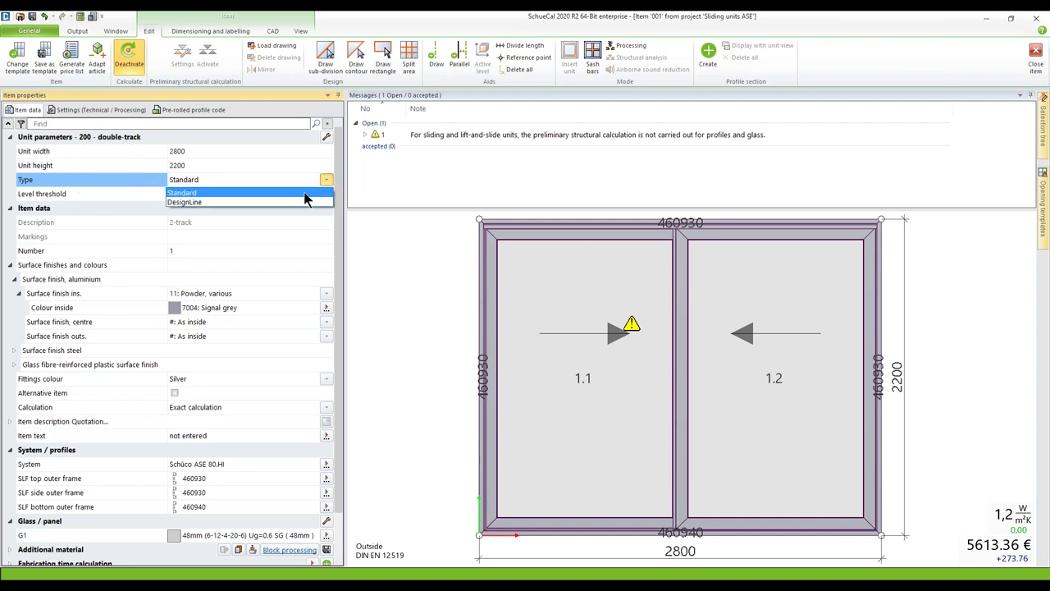
click(365, 234)
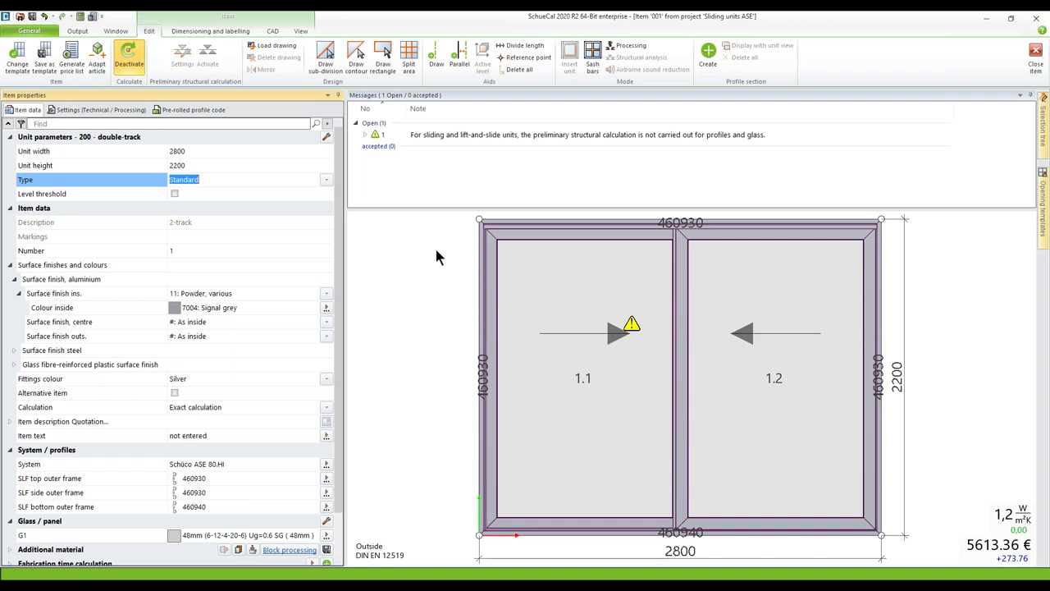
click(684, 332)
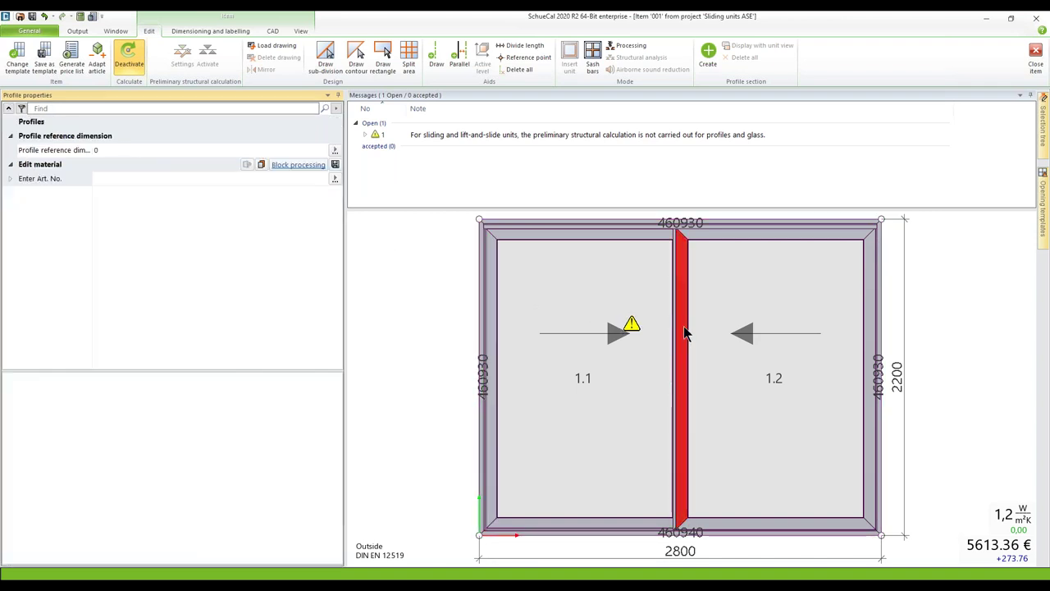
double_click(224, 432)
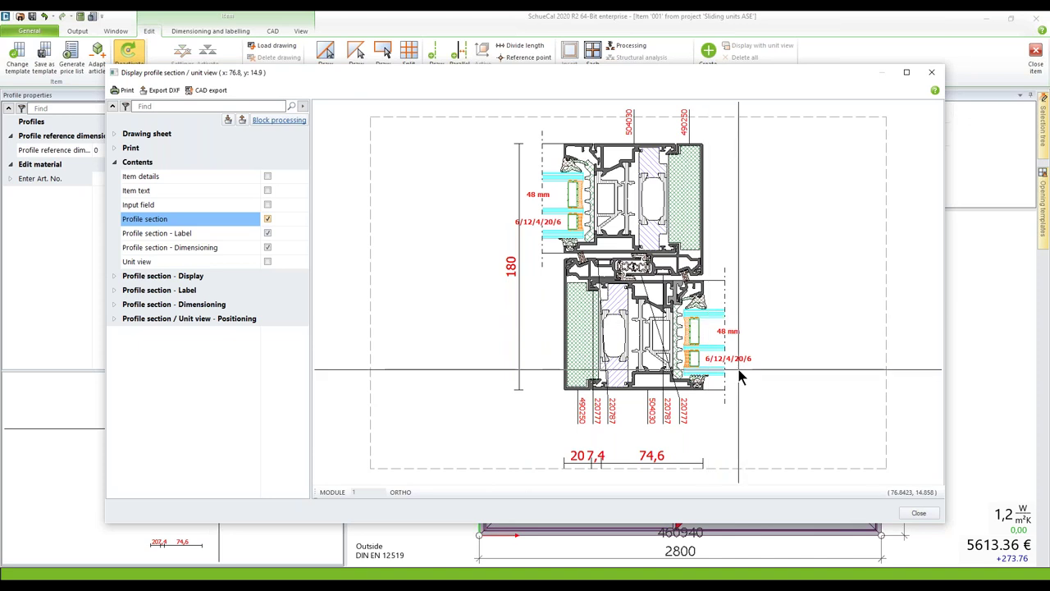
click(919, 514)
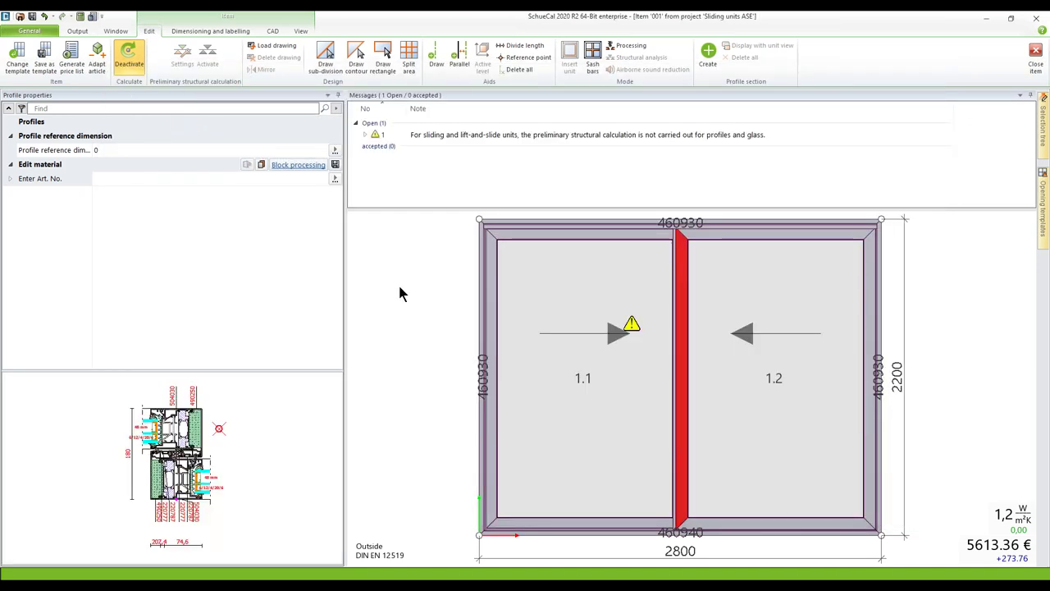
click(326, 180)
click(324, 180)
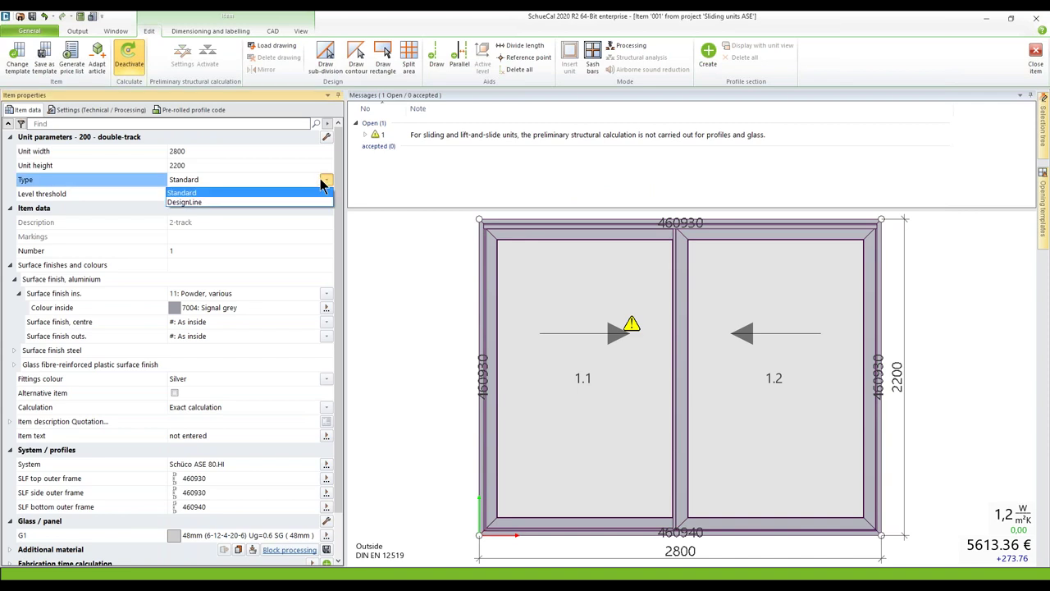
click(288, 201)
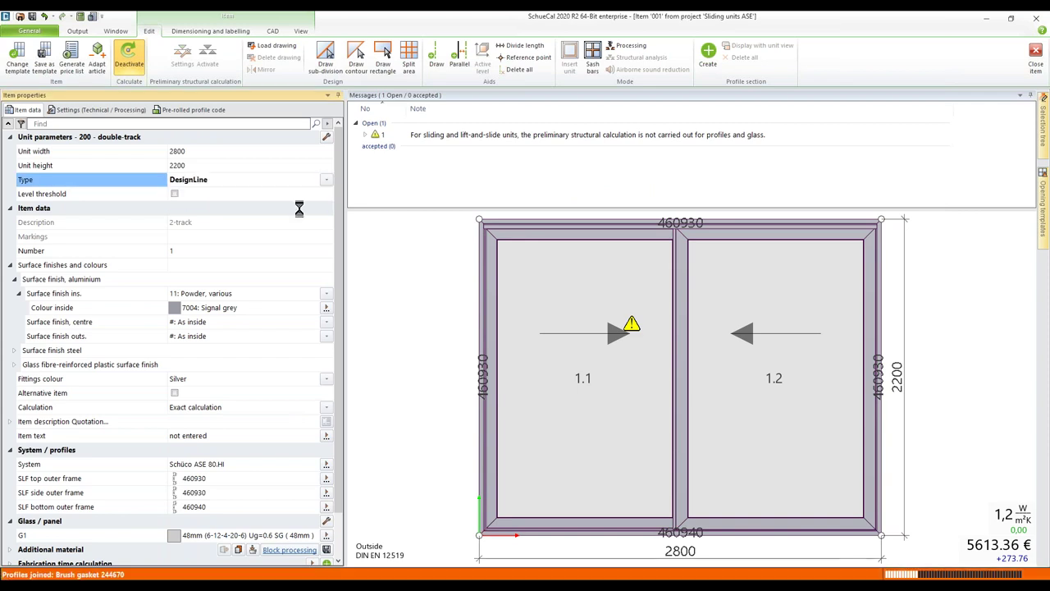
click(683, 387)
double_click(319, 459)
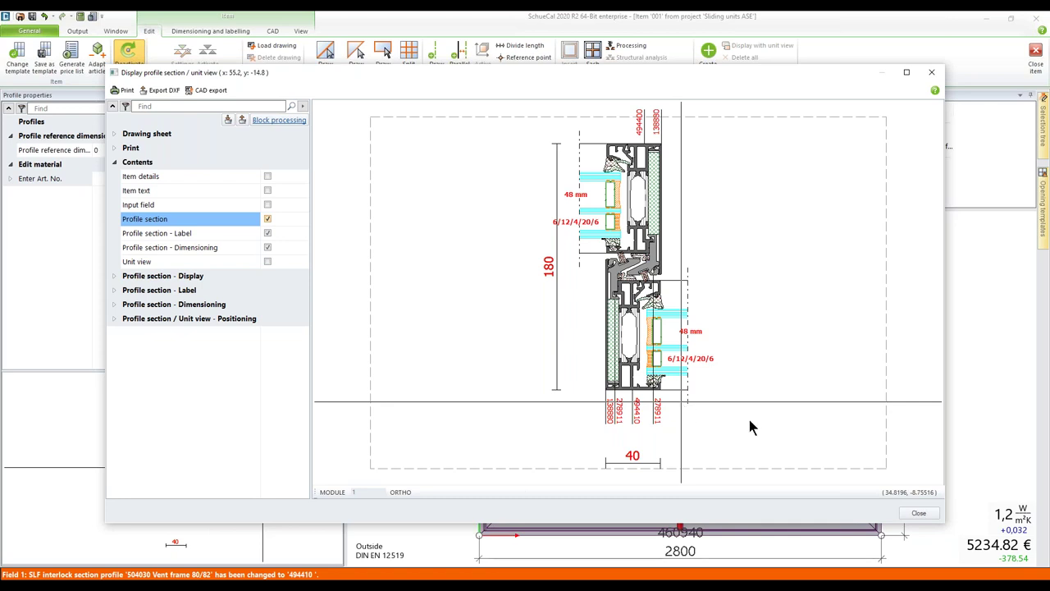
click(918, 514)
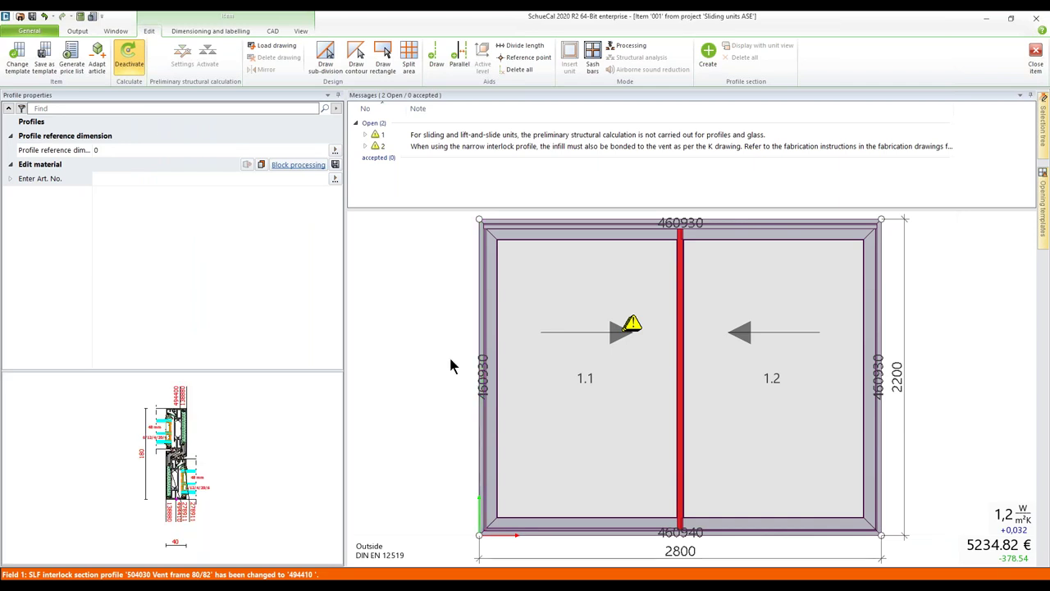
click(448, 353)
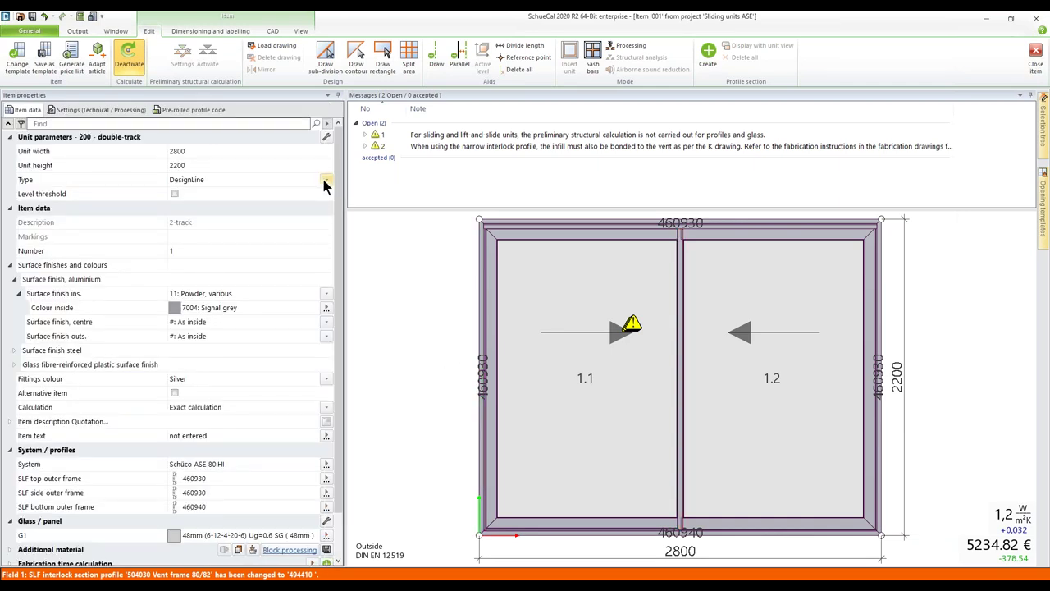
click(325, 180)
click(309, 193)
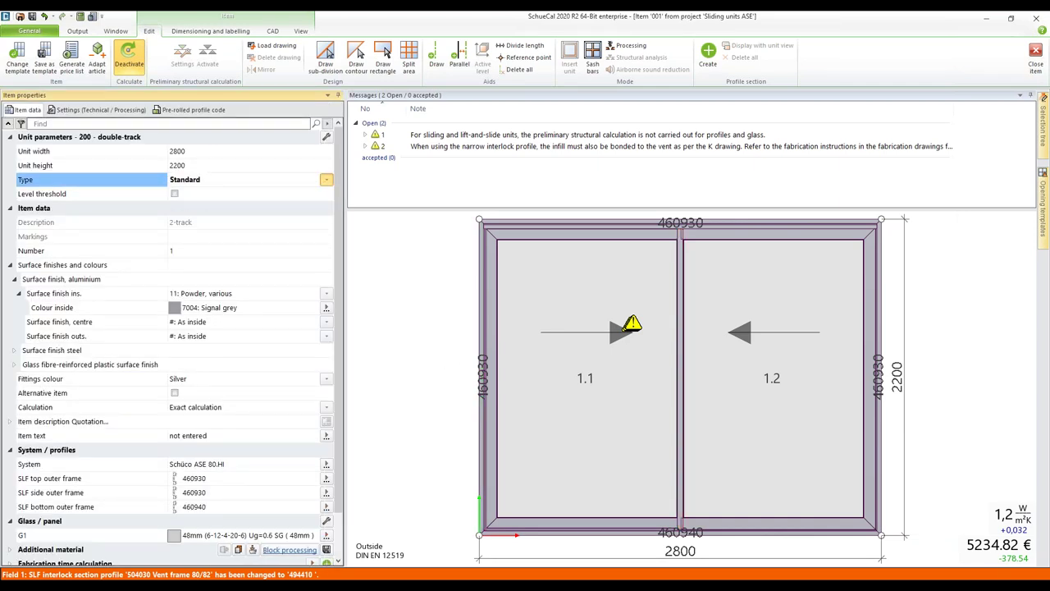
click(683, 360)
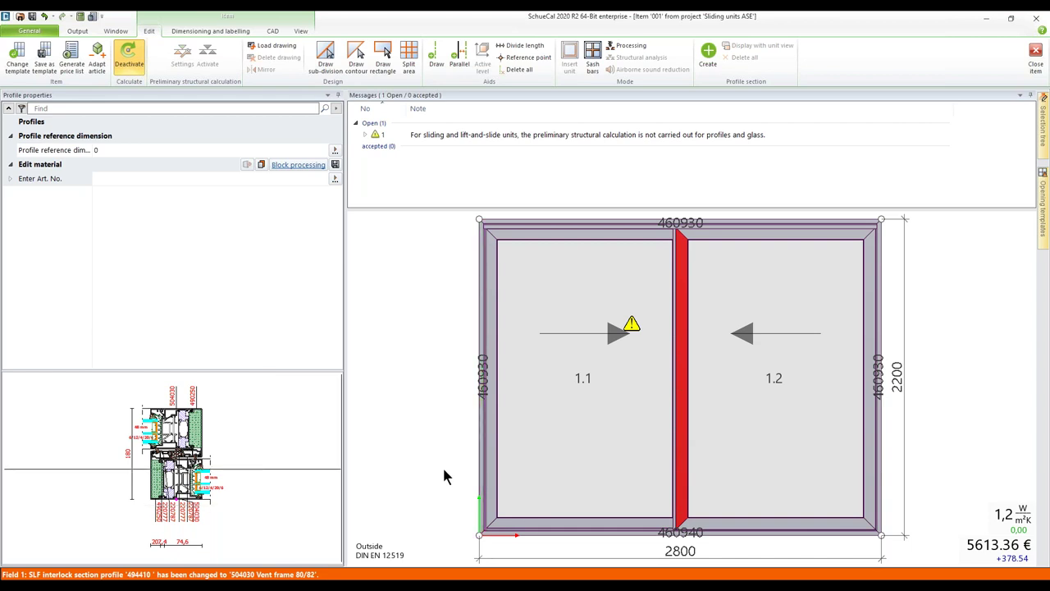
click(399, 511)
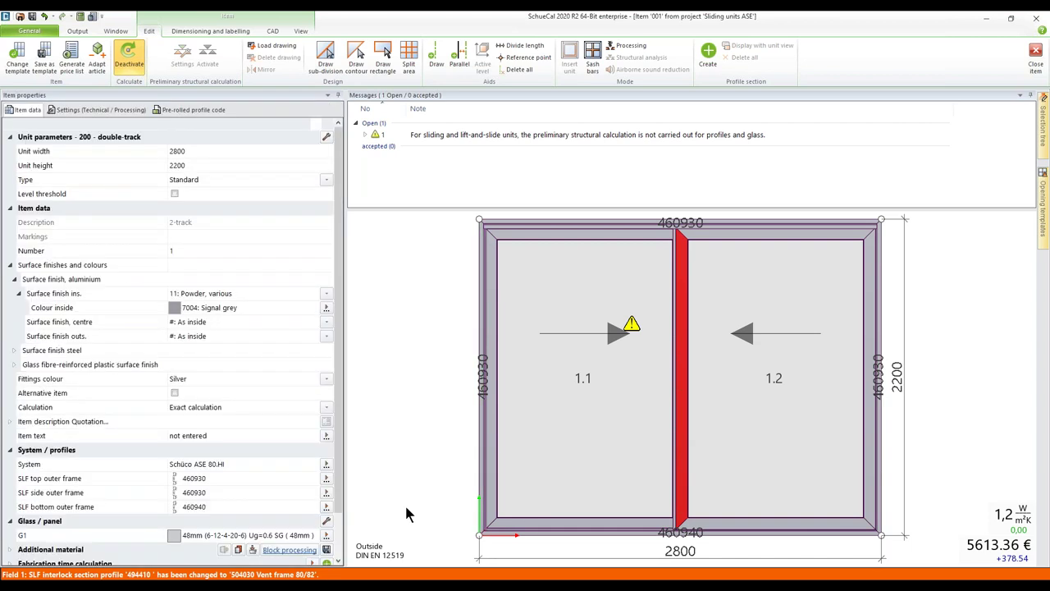
Step: Inspect the enlarged section of bottom frame 460940, then return to the item properties
click(528, 532)
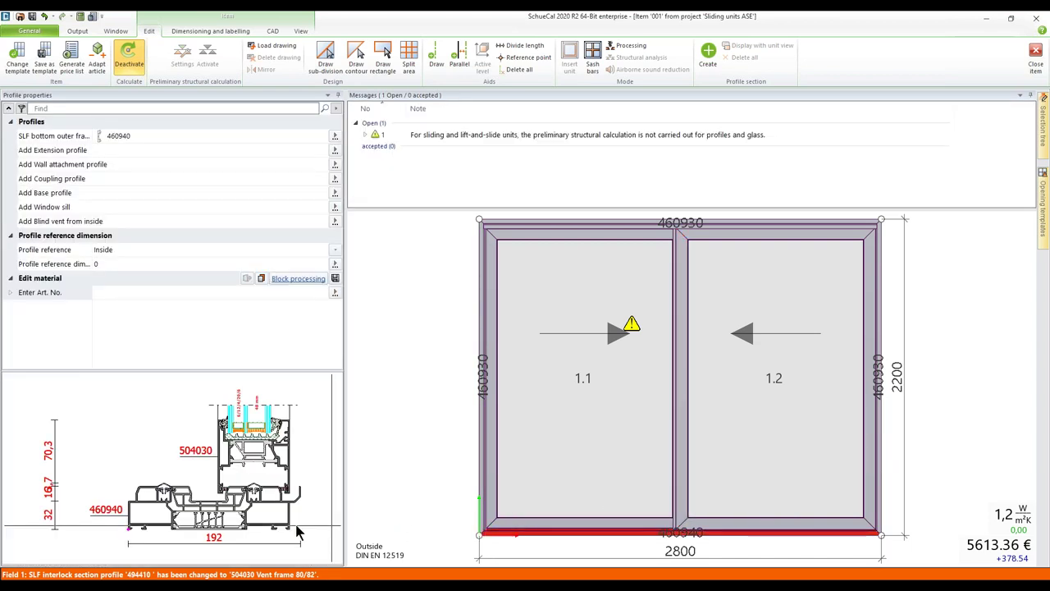
double_click(257, 500)
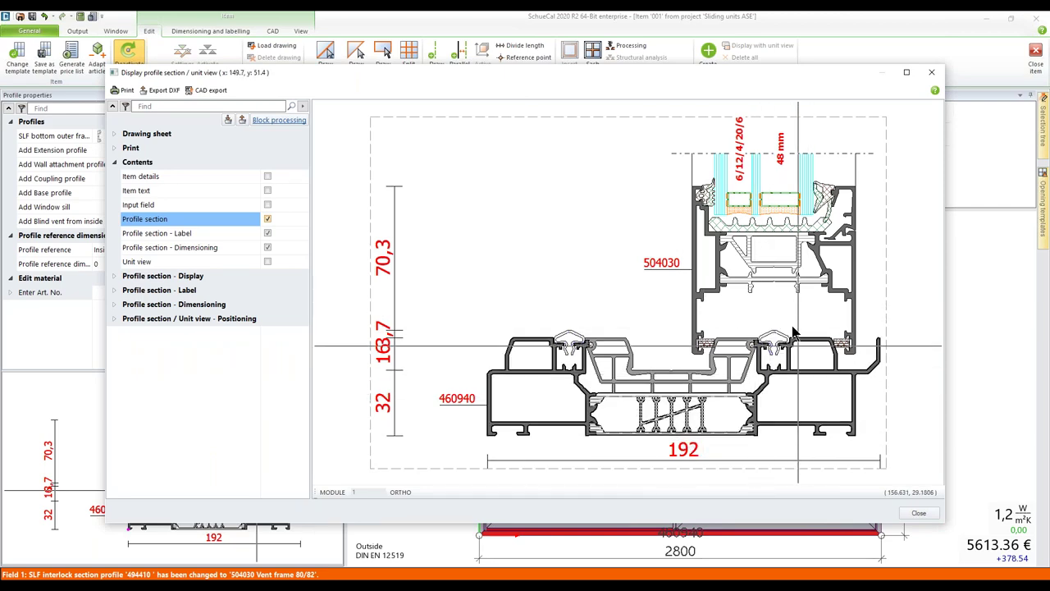
click(919, 514)
click(441, 368)
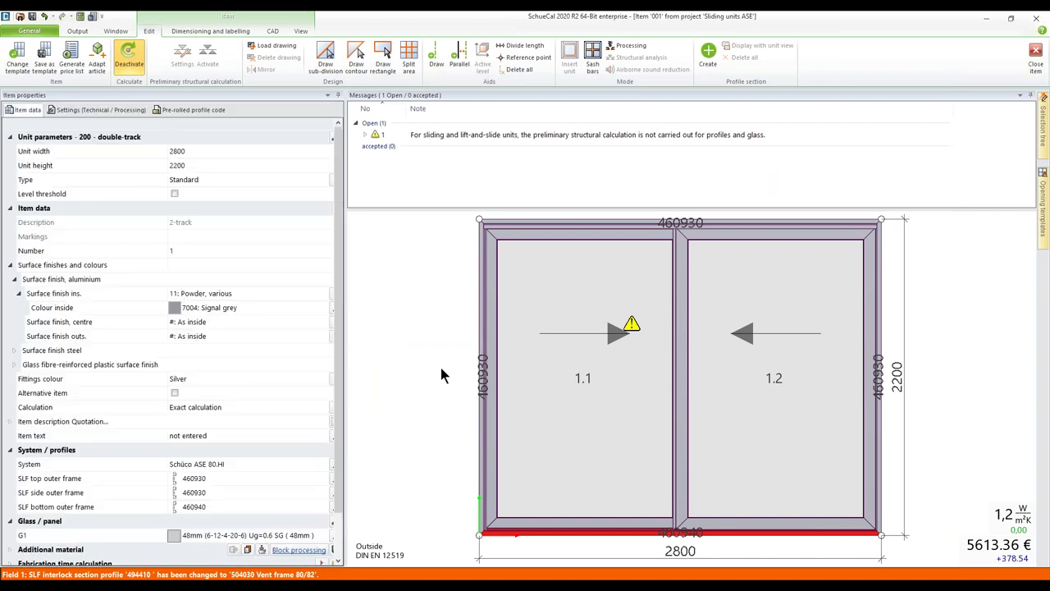
Step: Add a level threshold and inspect the enlarged section of new bottom frame 494810
click(175, 194)
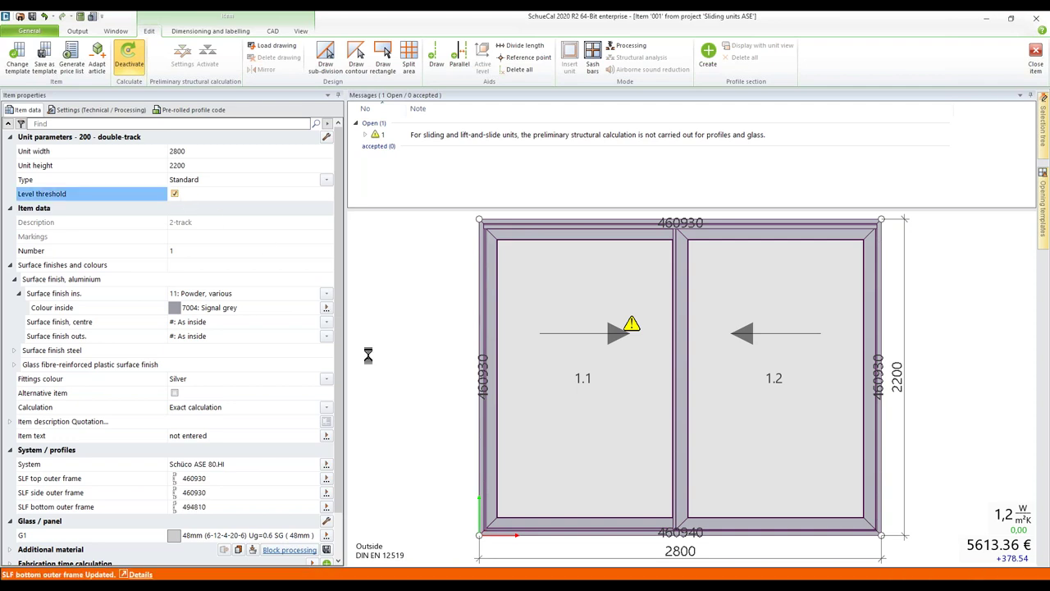
click(541, 540)
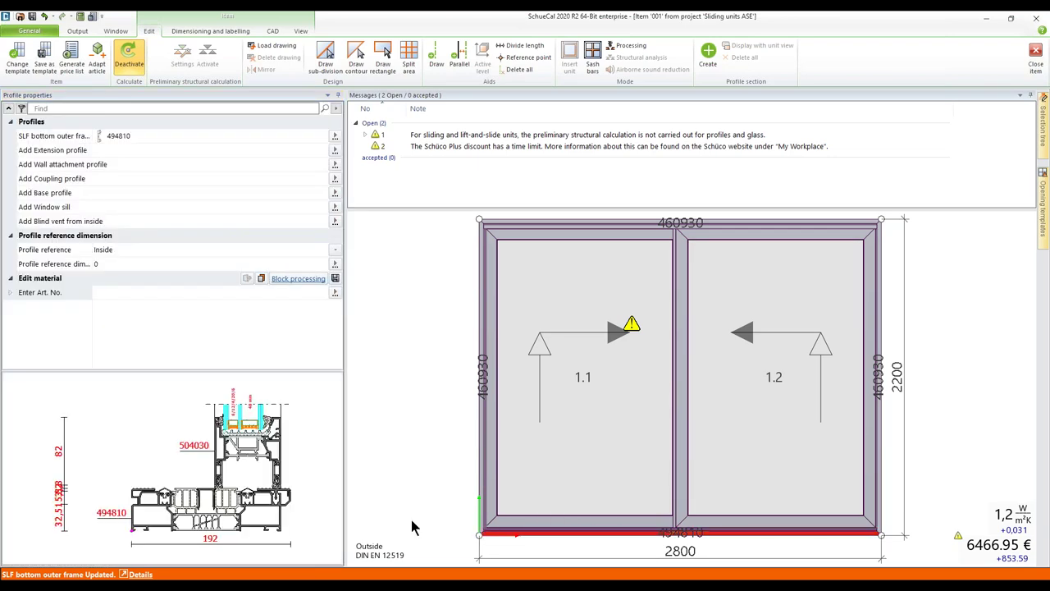
double_click(272, 494)
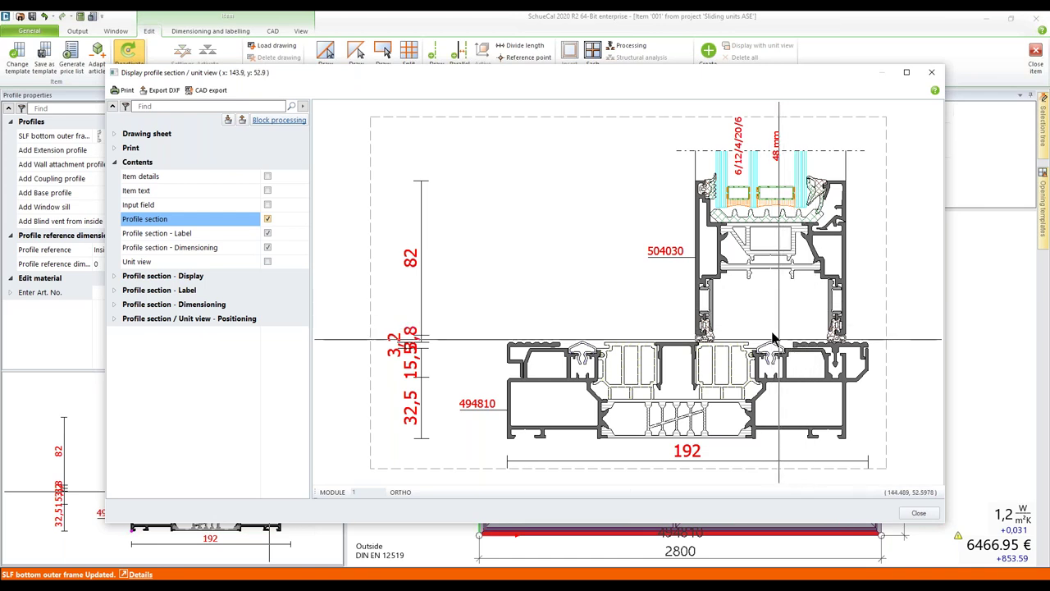
click(923, 514)
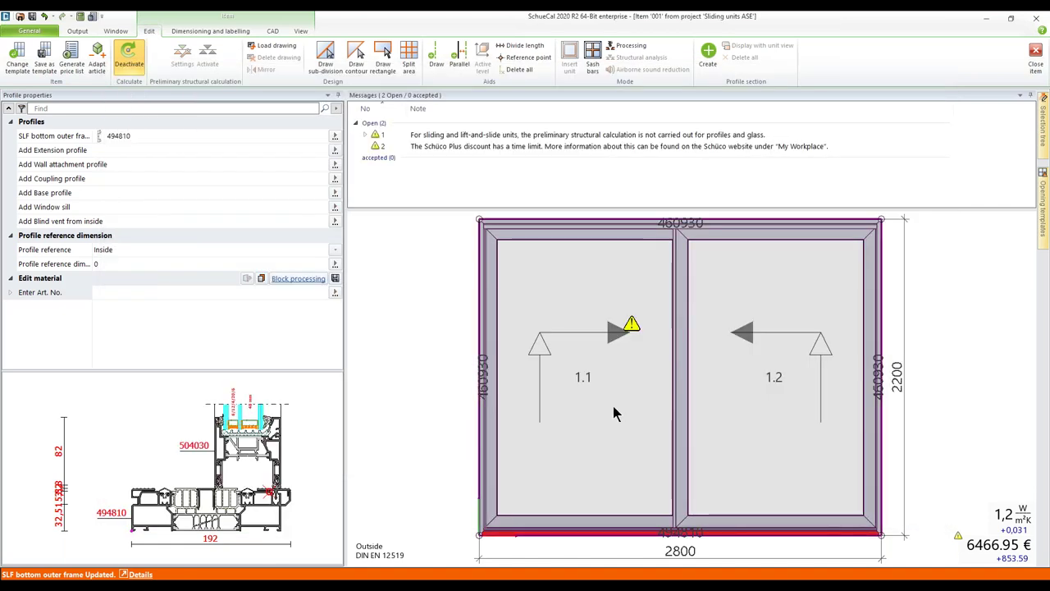
mouse_move(613, 405)
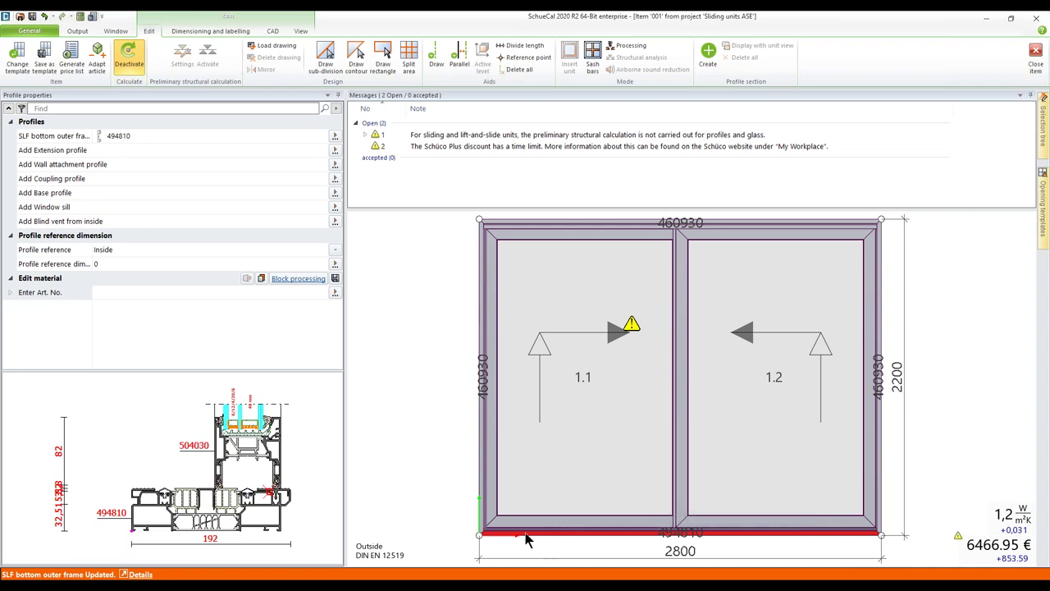
Step: Remove the level threshold, restoring bottom frame 460940, and select that frame
click(433, 447)
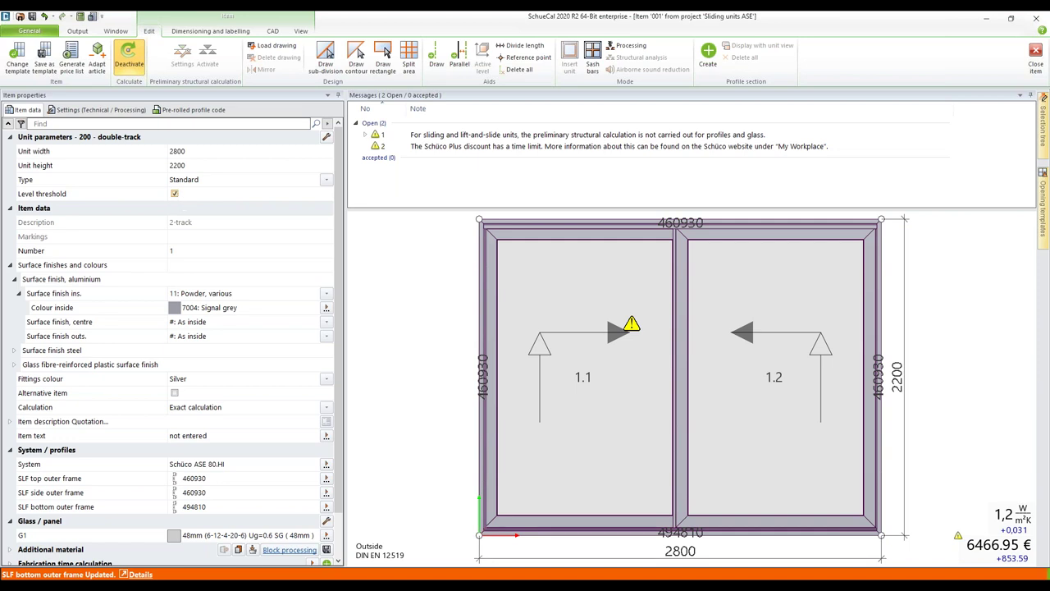
click(174, 194)
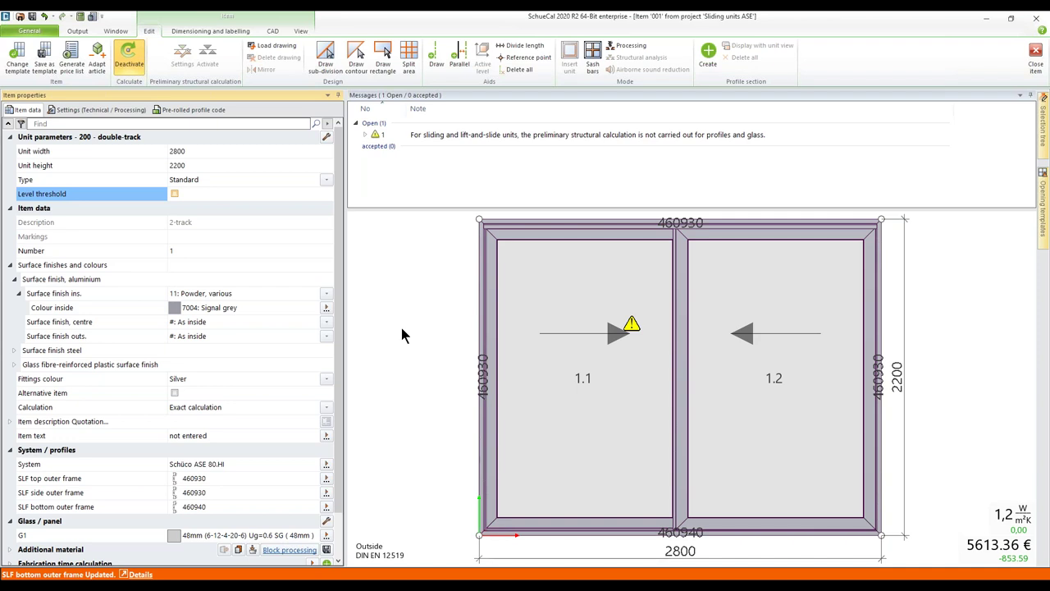
click(617, 540)
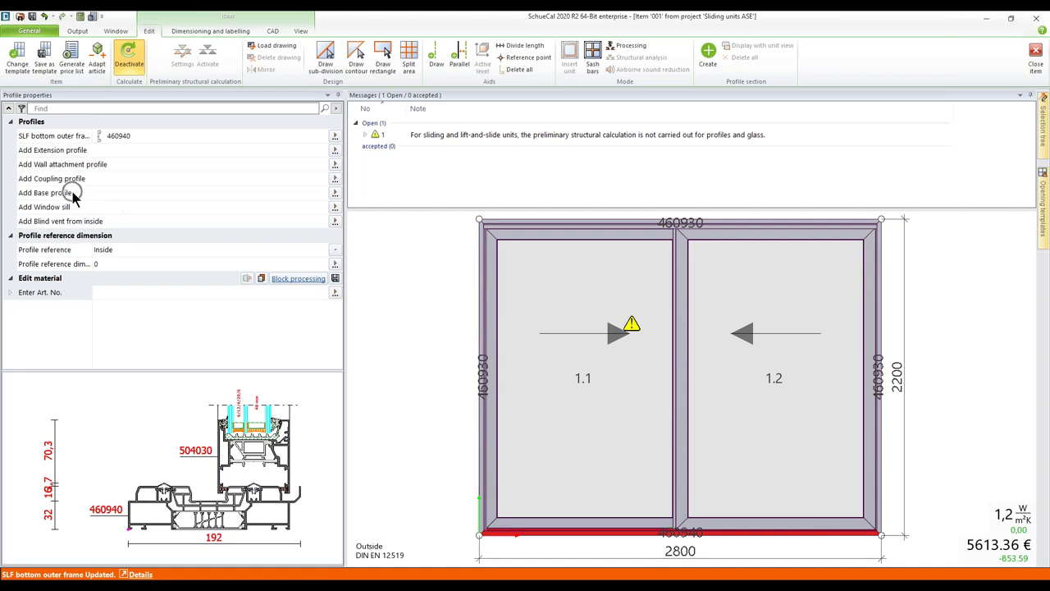
Step: Add base profile 265705 beneath bottom frame 460940 and inspect the enlarged section
click(335, 193)
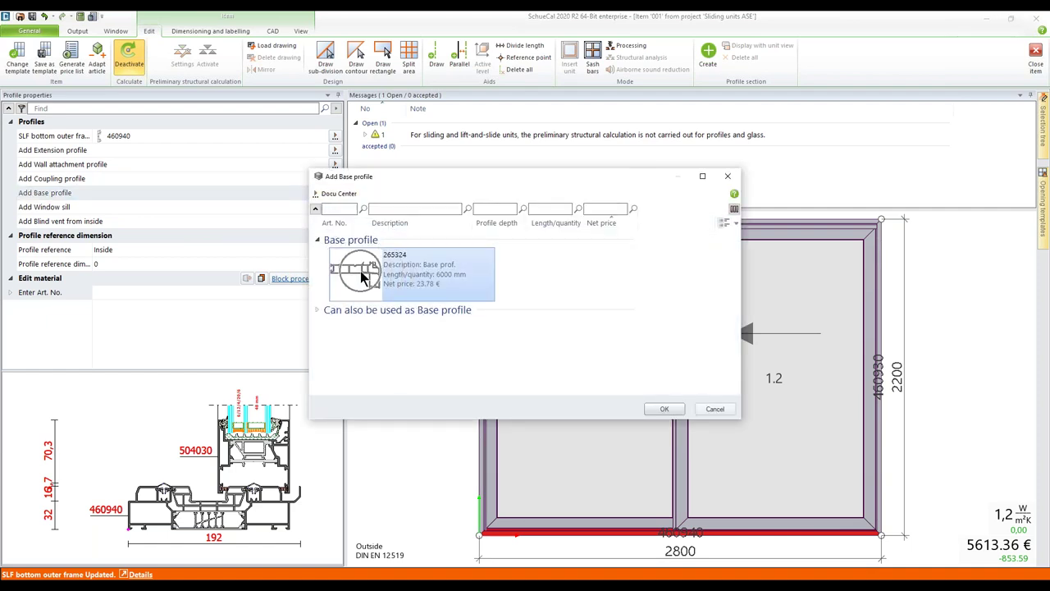
click(316, 309)
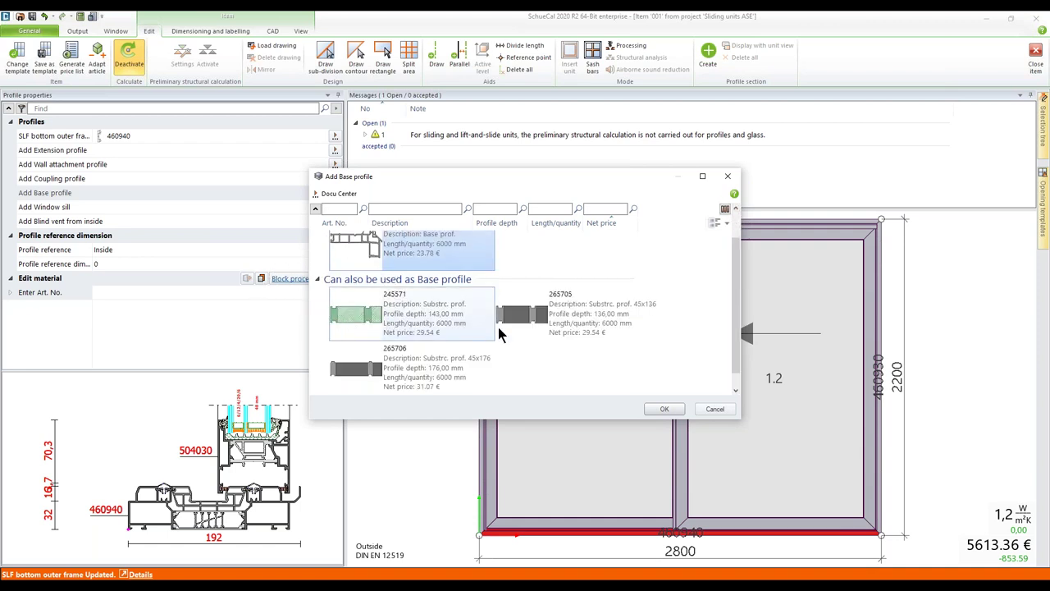
click(572, 326)
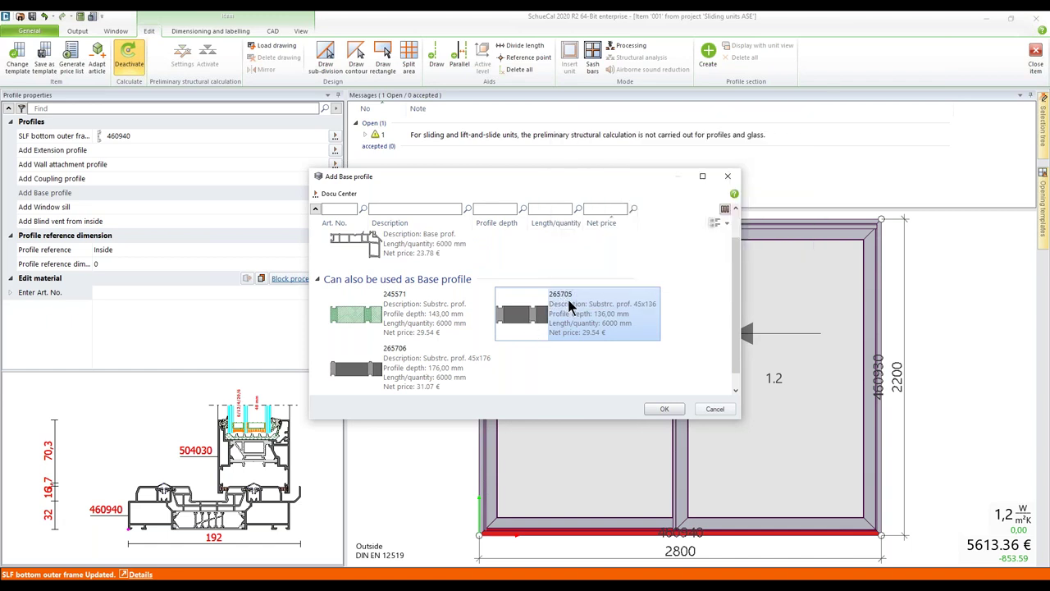
click(670, 411)
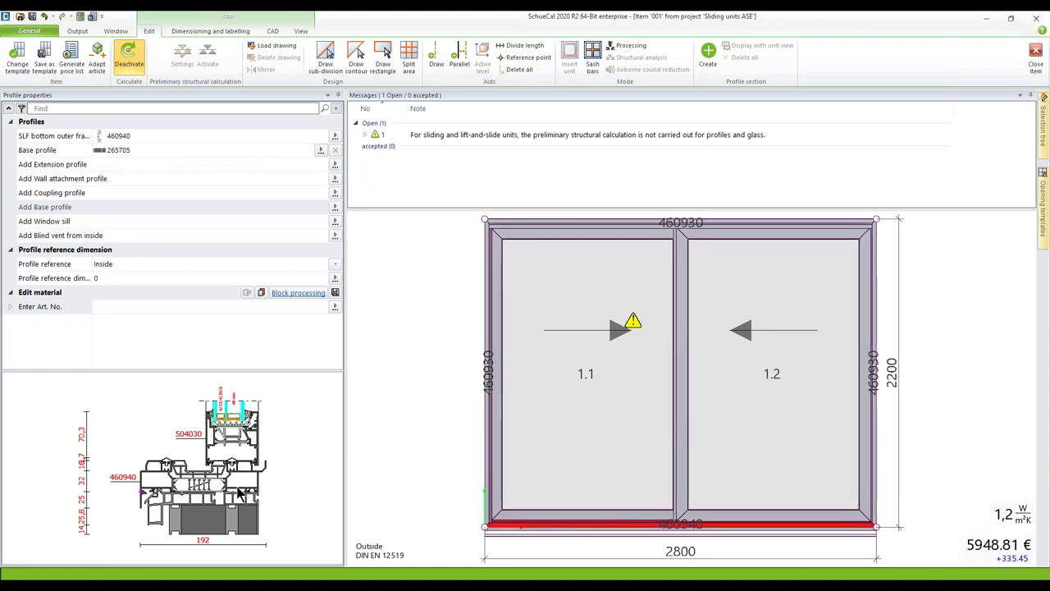
double_click(320, 451)
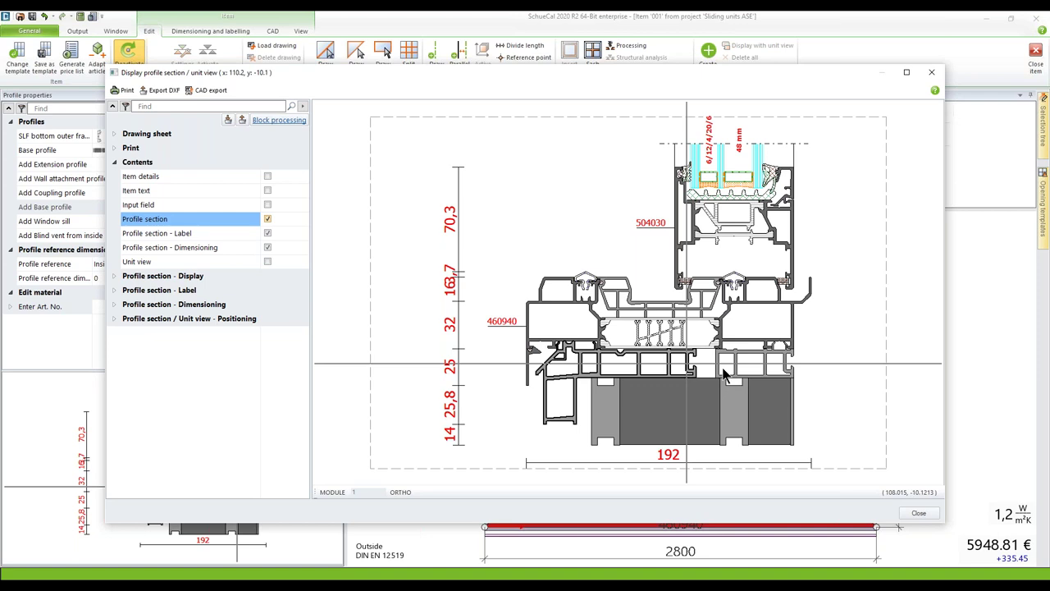
click(919, 514)
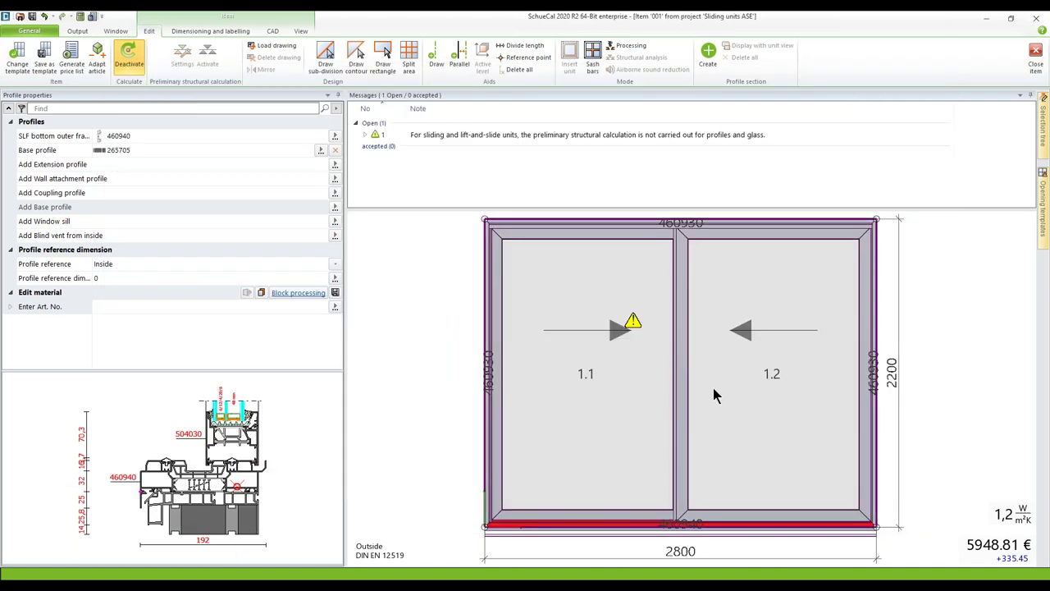
mouse_move(713, 389)
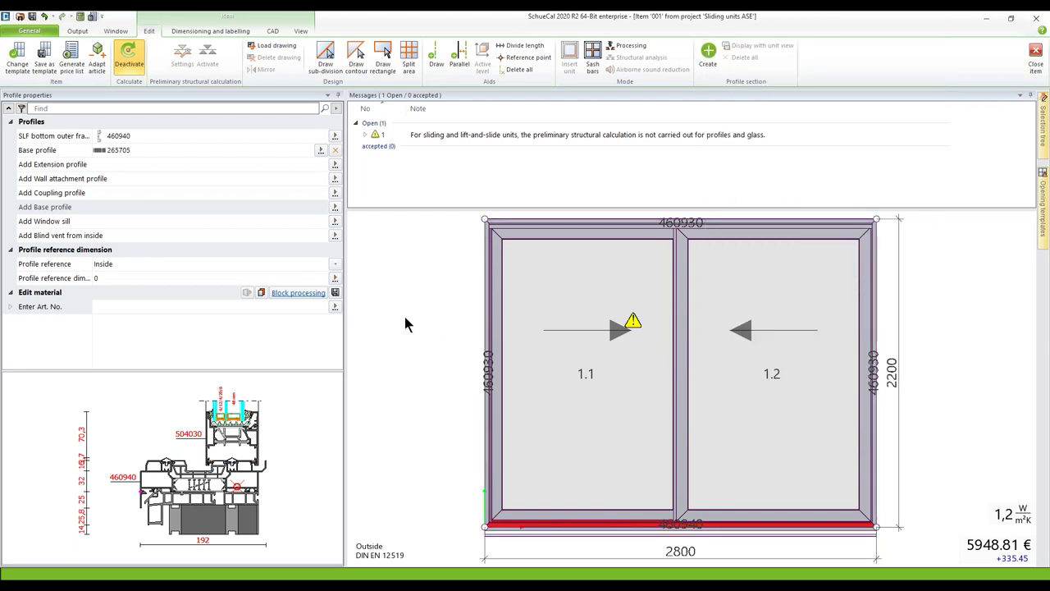
Step: Show the Technical / Processing settings with Colour and Type expanded, keeping RC2 reinforcement at C0 / white
click(405, 318)
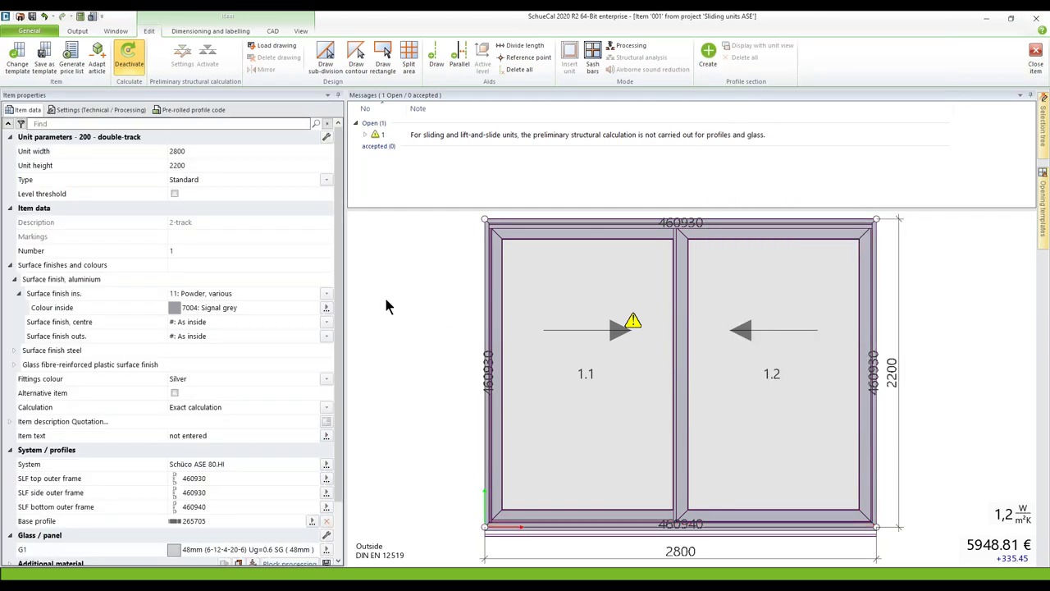
click(107, 111)
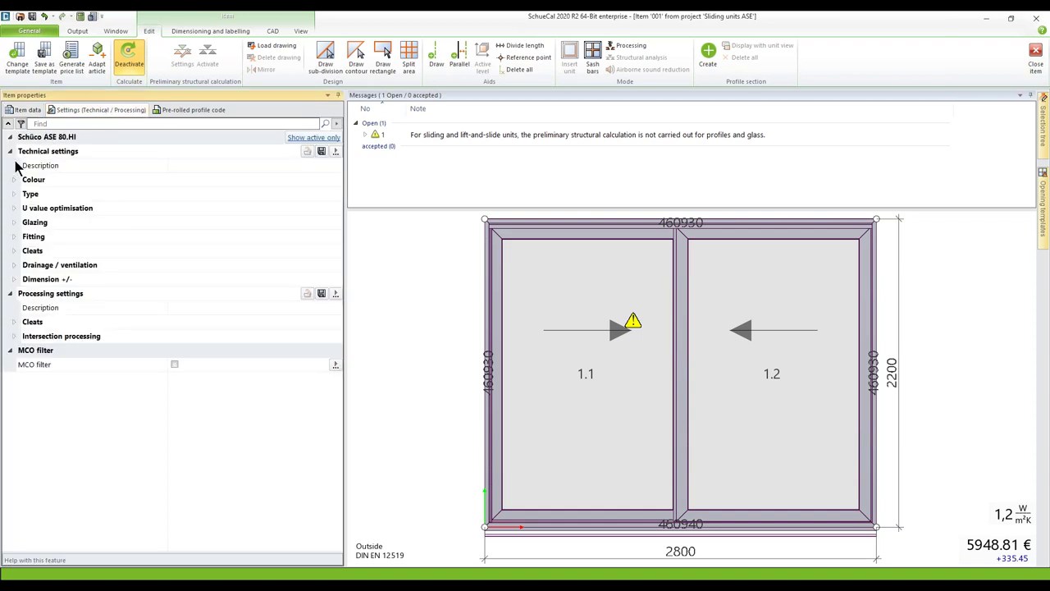
click(15, 180)
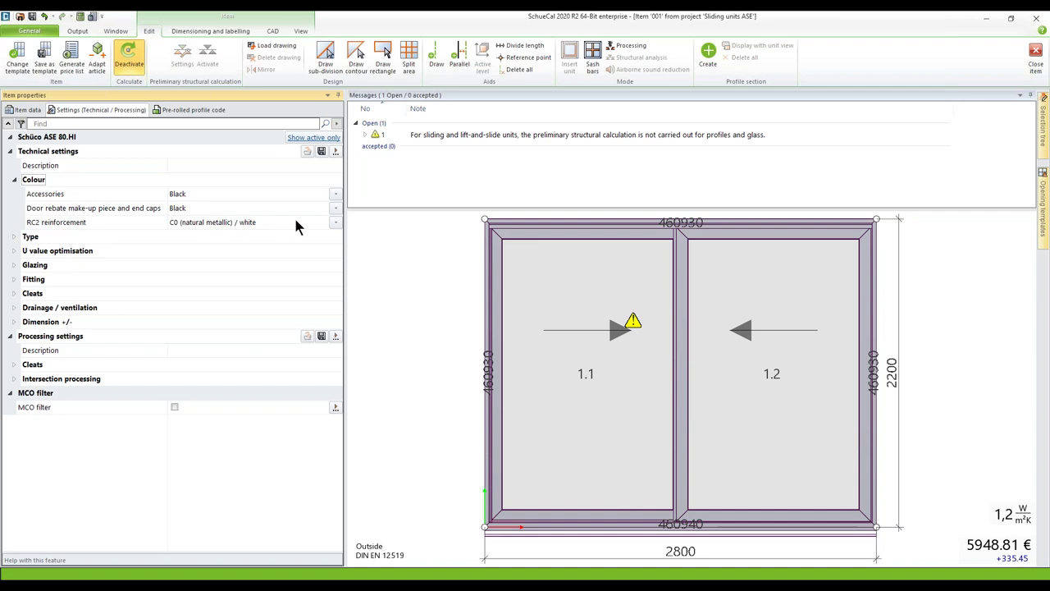
click(332, 222)
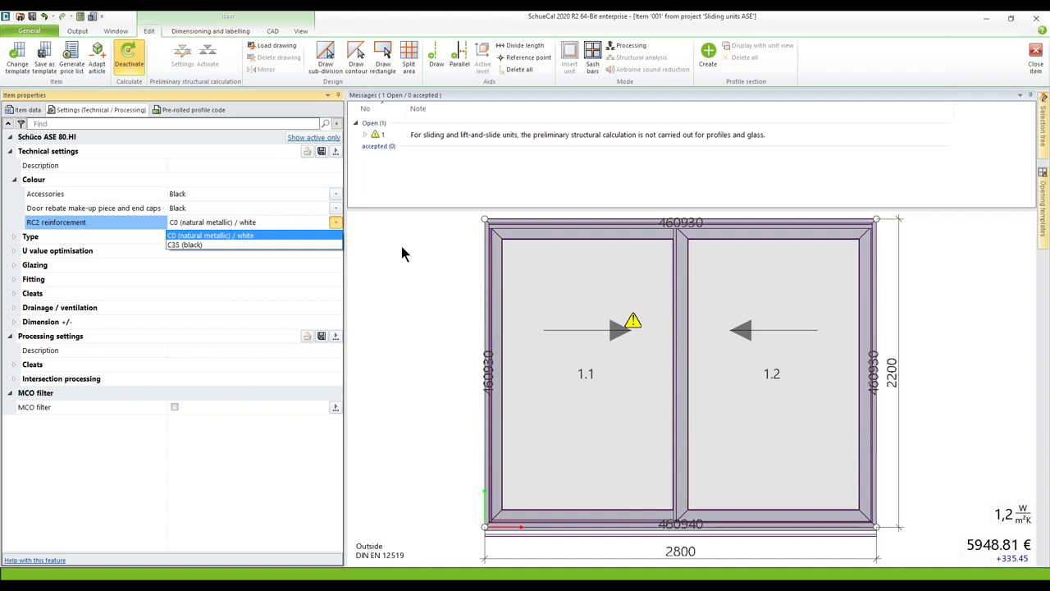
key(Return)
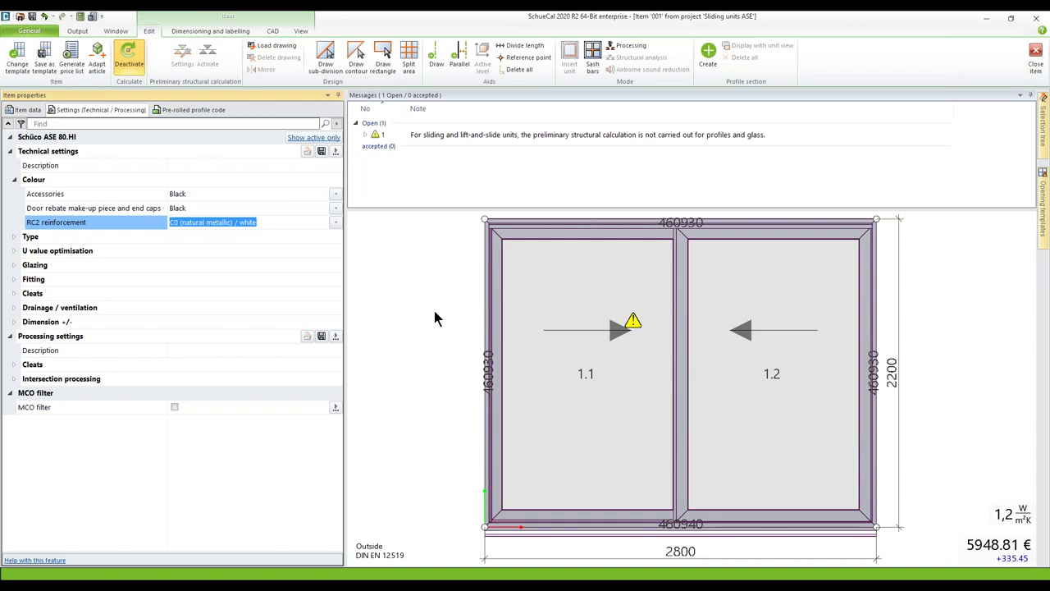
click(13, 237)
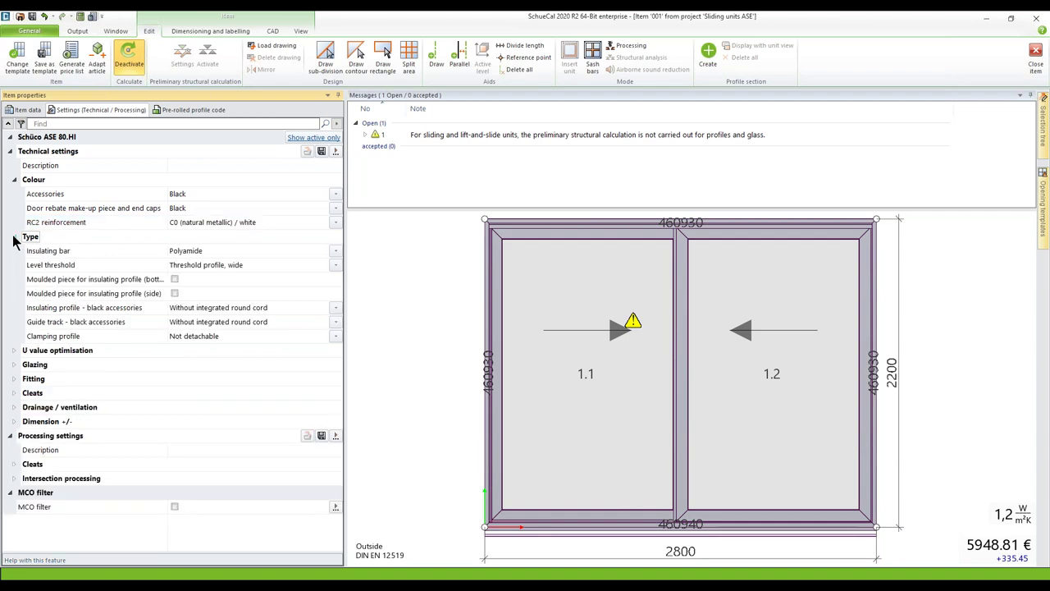
click(85, 265)
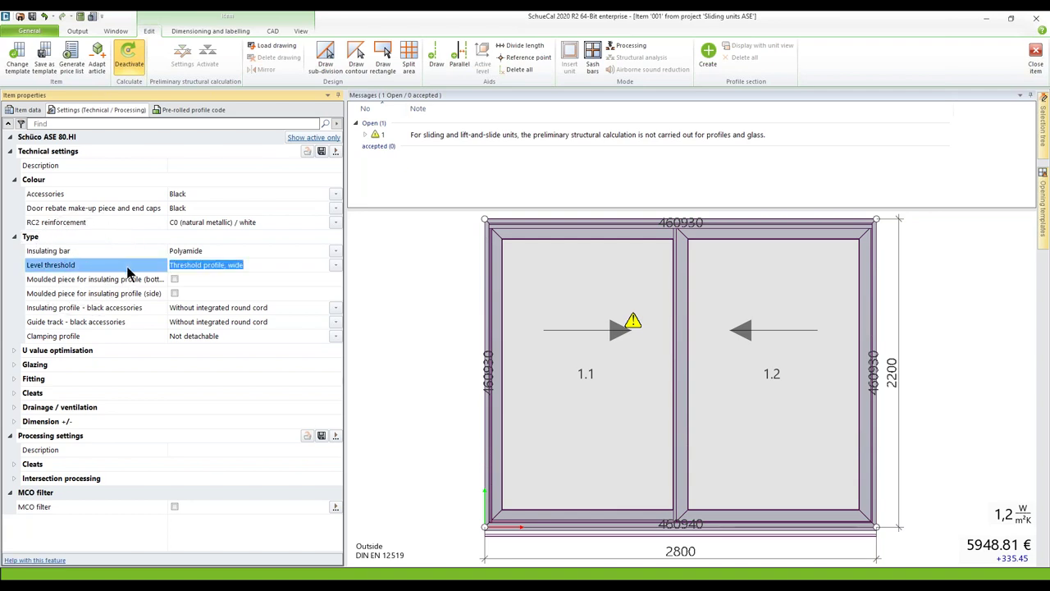
click(335, 267)
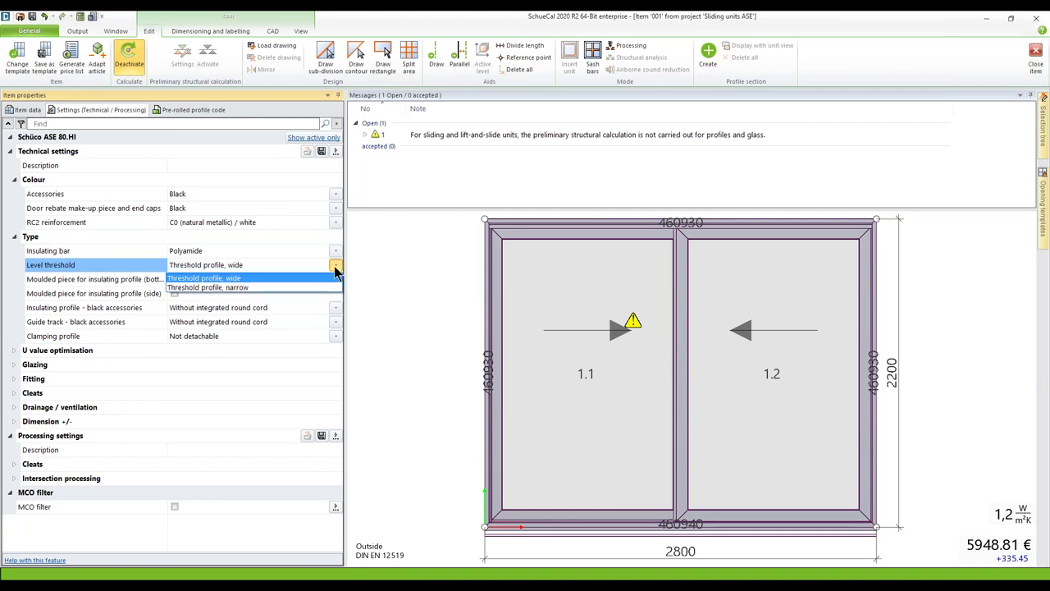
click(104, 261)
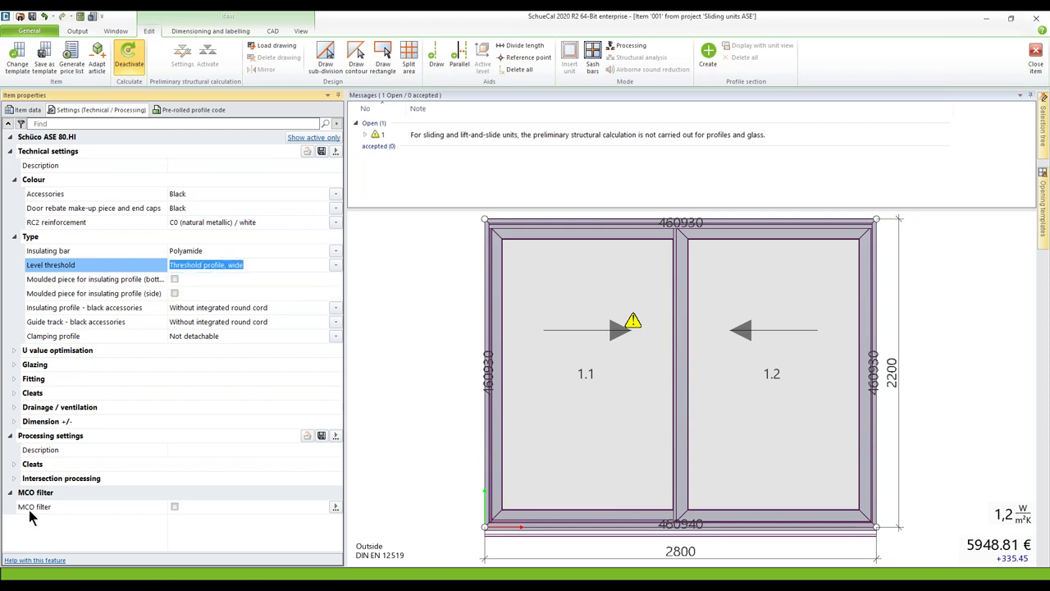
click(33, 561)
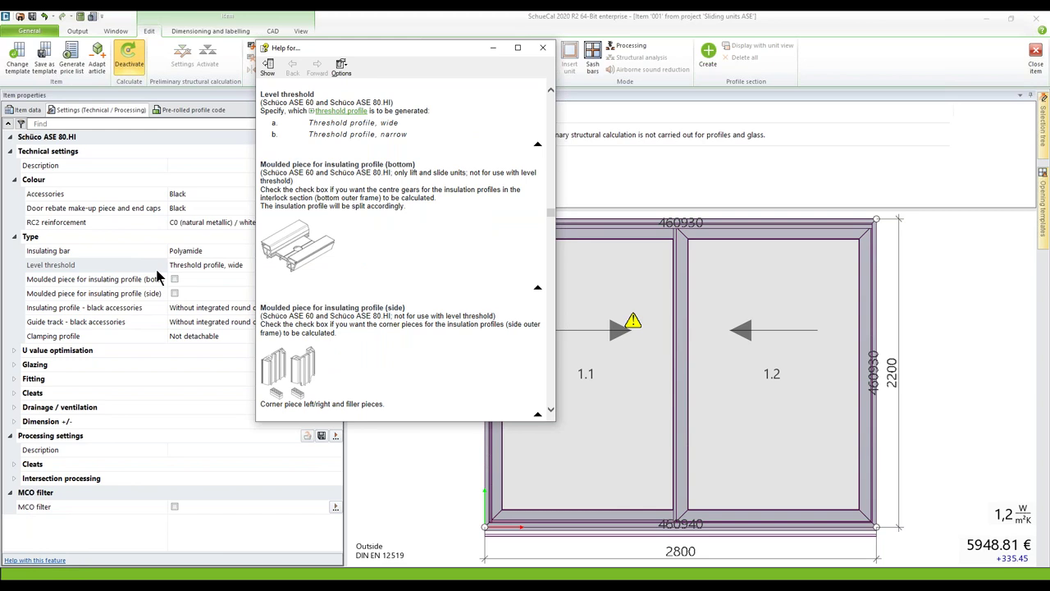
click(359, 115)
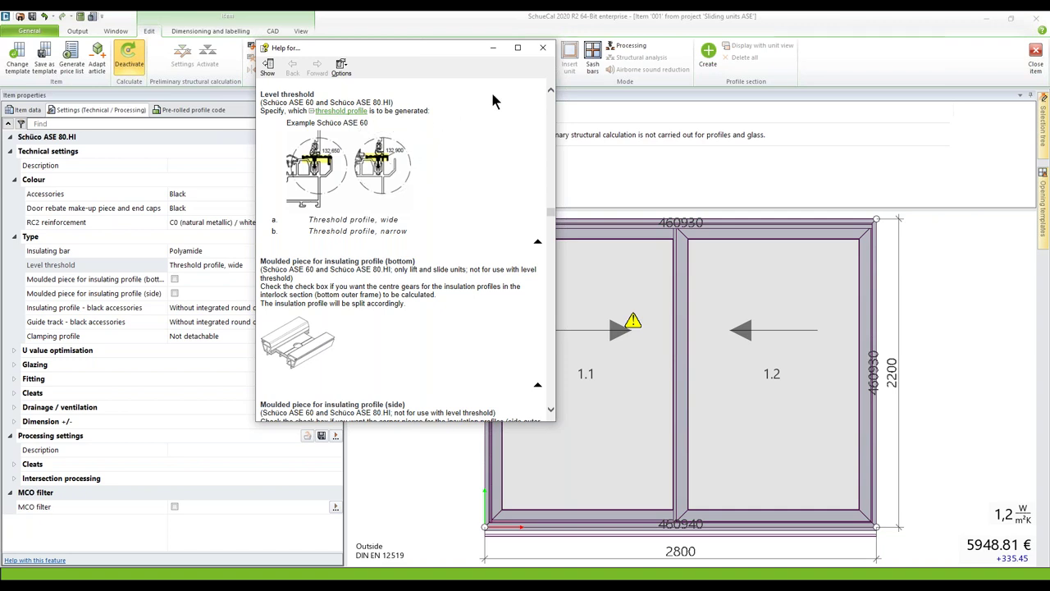
click(543, 51)
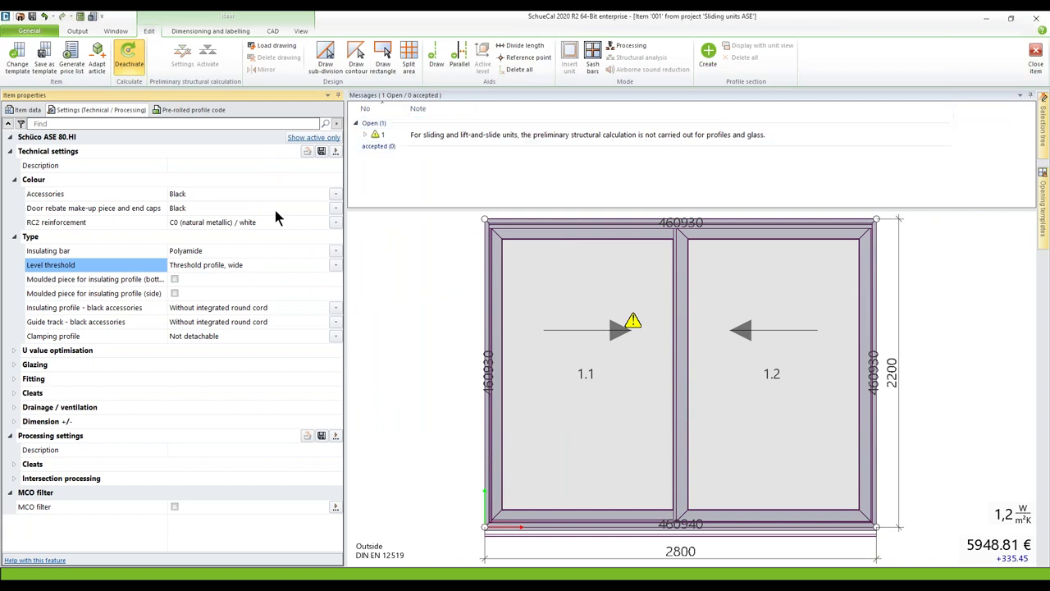
click(50, 281)
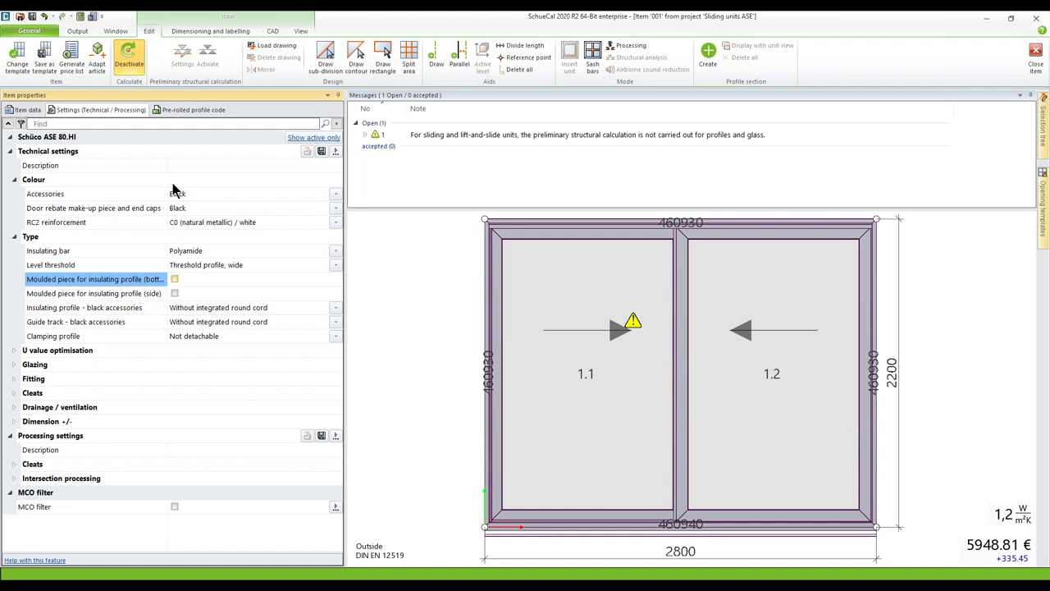
drag(169, 167, 202, 168)
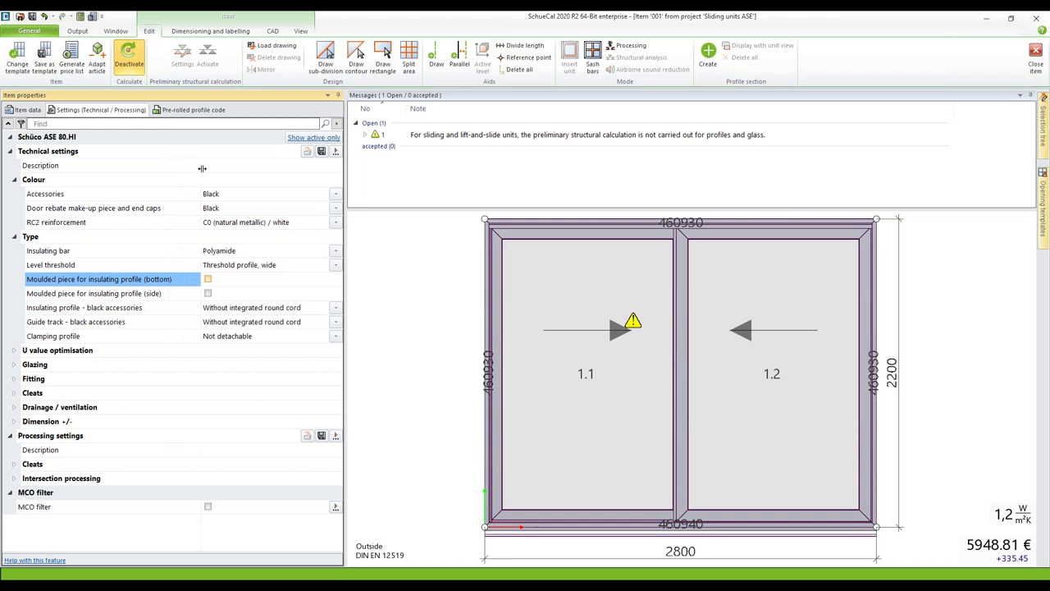
click(138, 294)
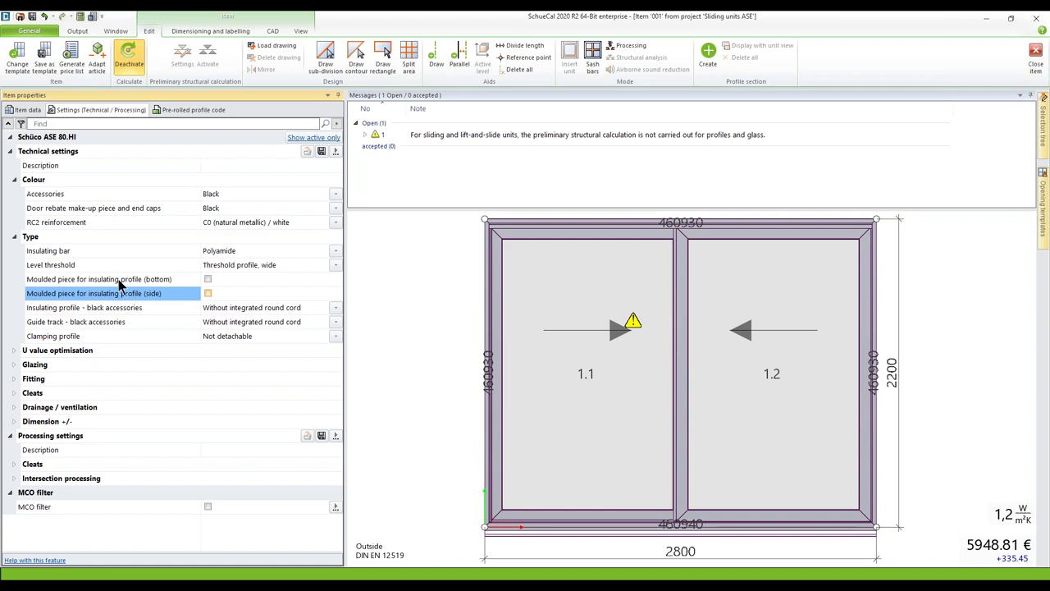
click(119, 280)
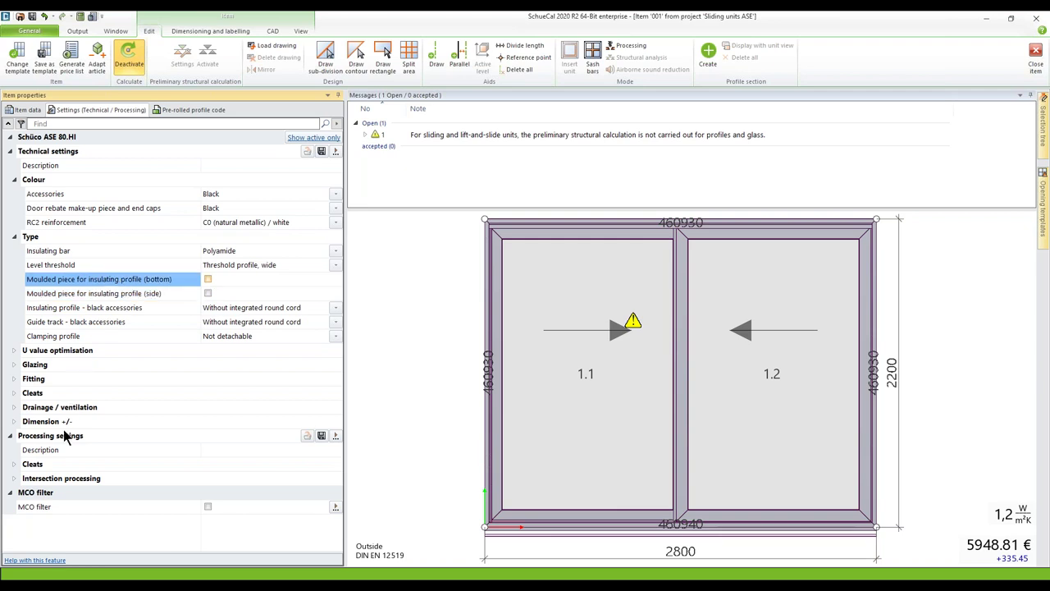
click(39, 561)
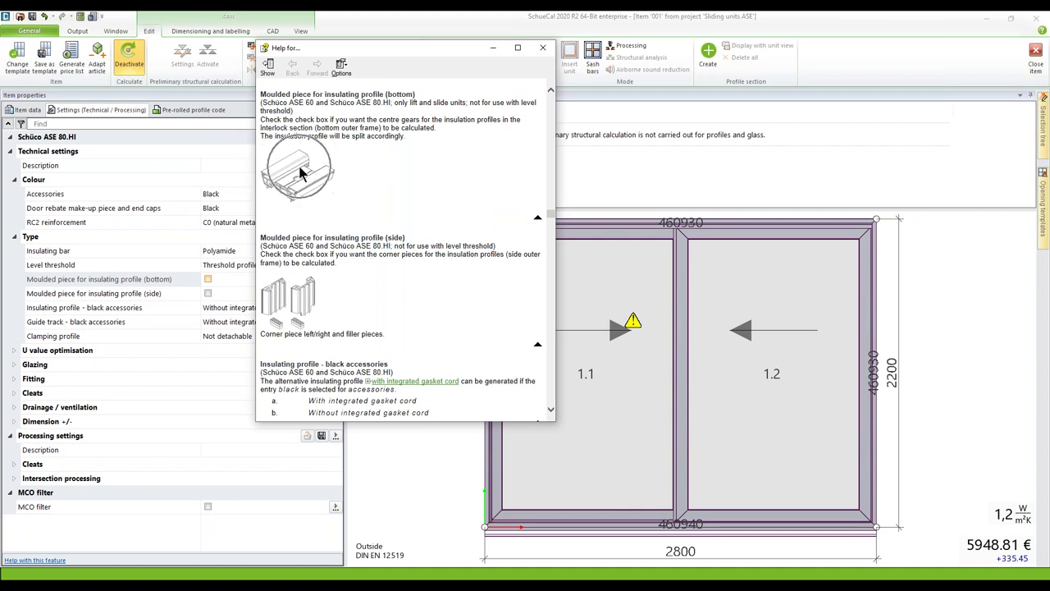
click(301, 300)
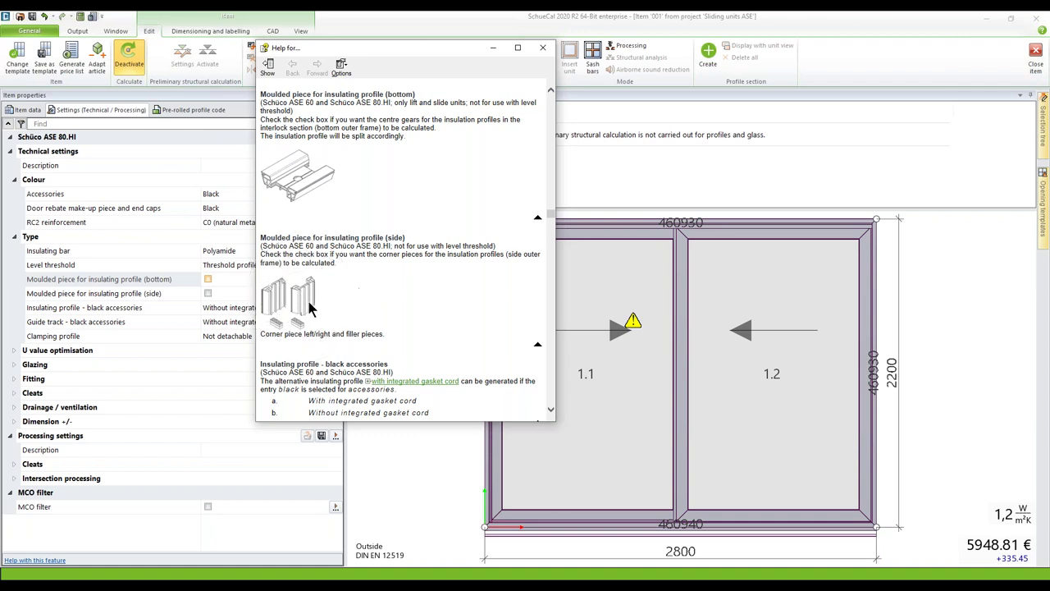
click(544, 50)
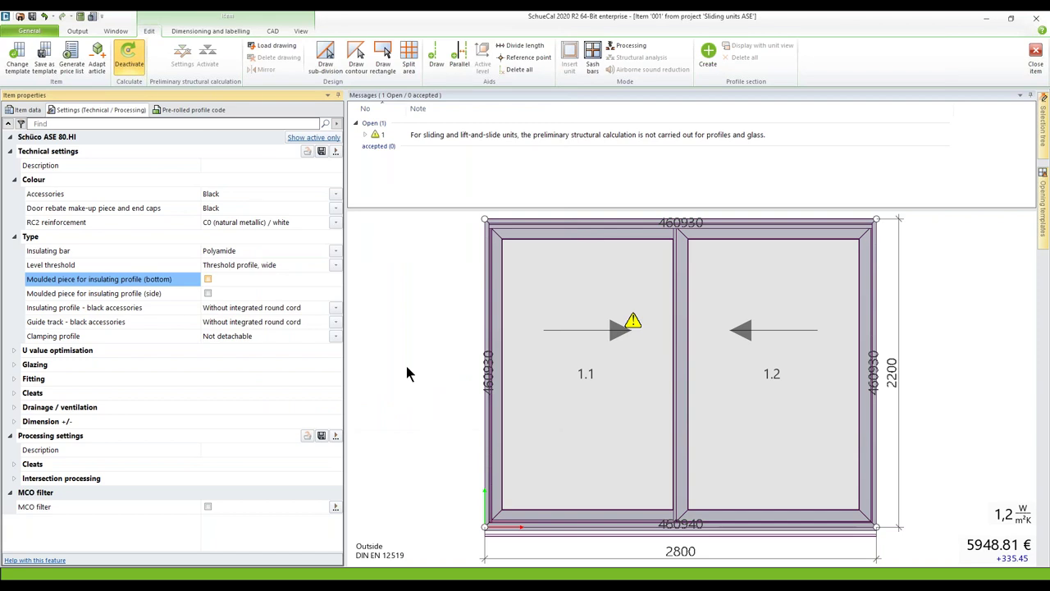
Step: Keep the locking option at Type 1 under Fitting settings
click(14, 378)
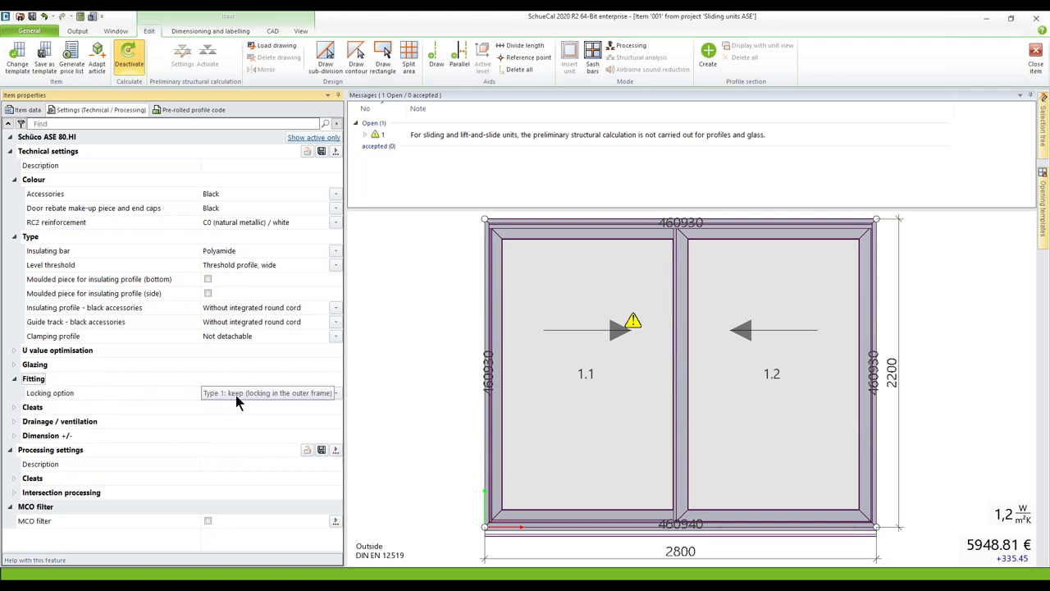
click(336, 393)
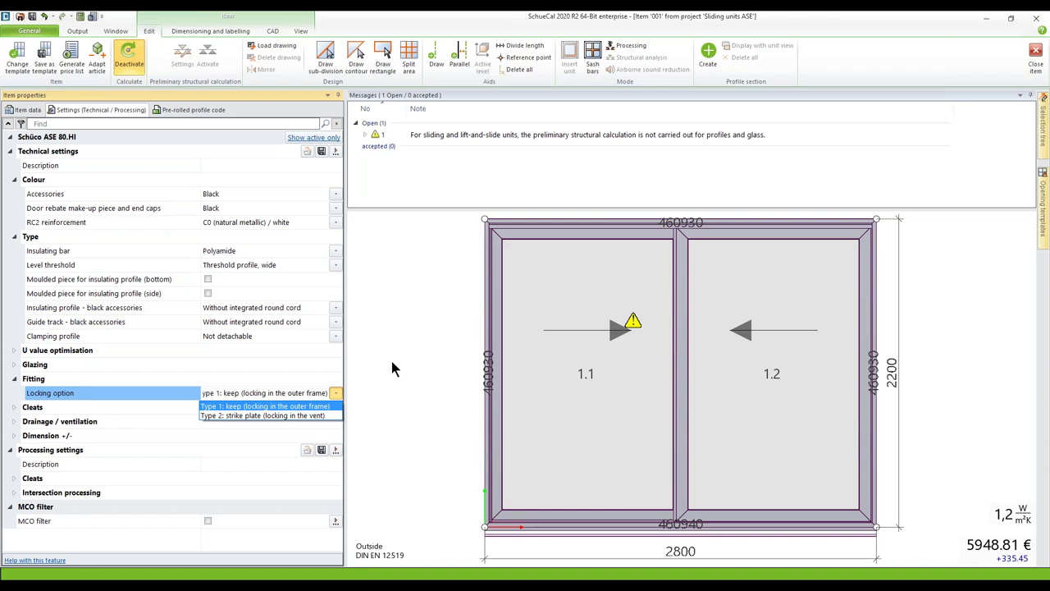
key(Return)
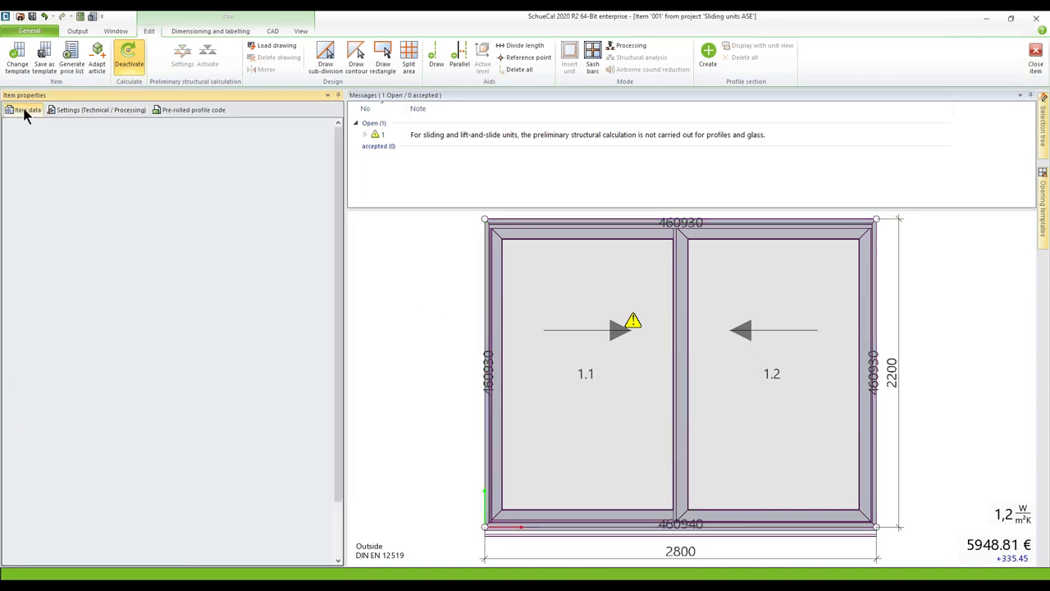
Step: Return to the Item data view and select the unit's outer frame
click(25, 110)
click(107, 199)
click(188, 197)
click(188, 202)
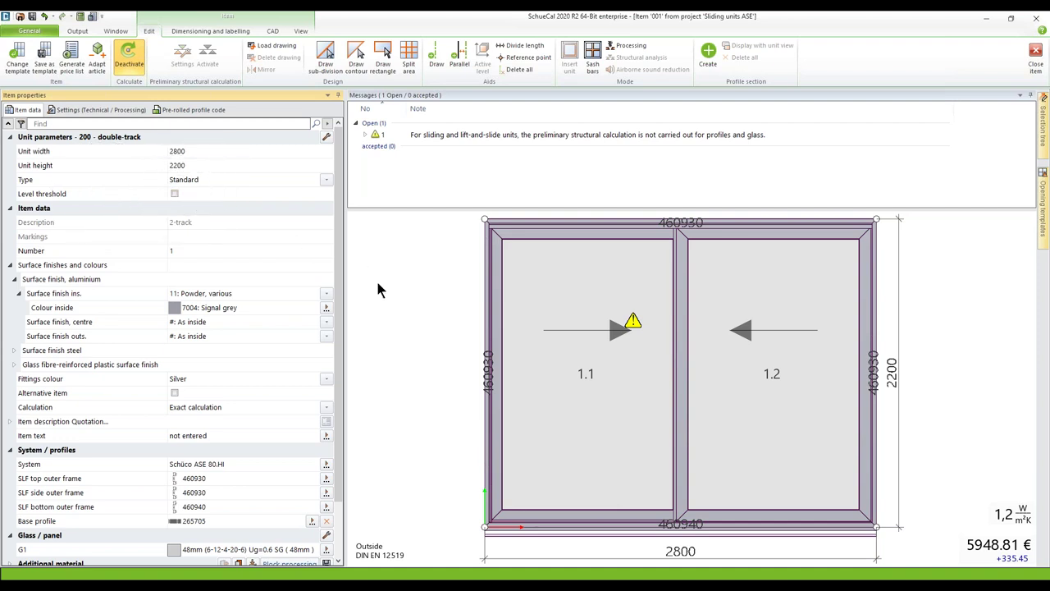
click(520, 297)
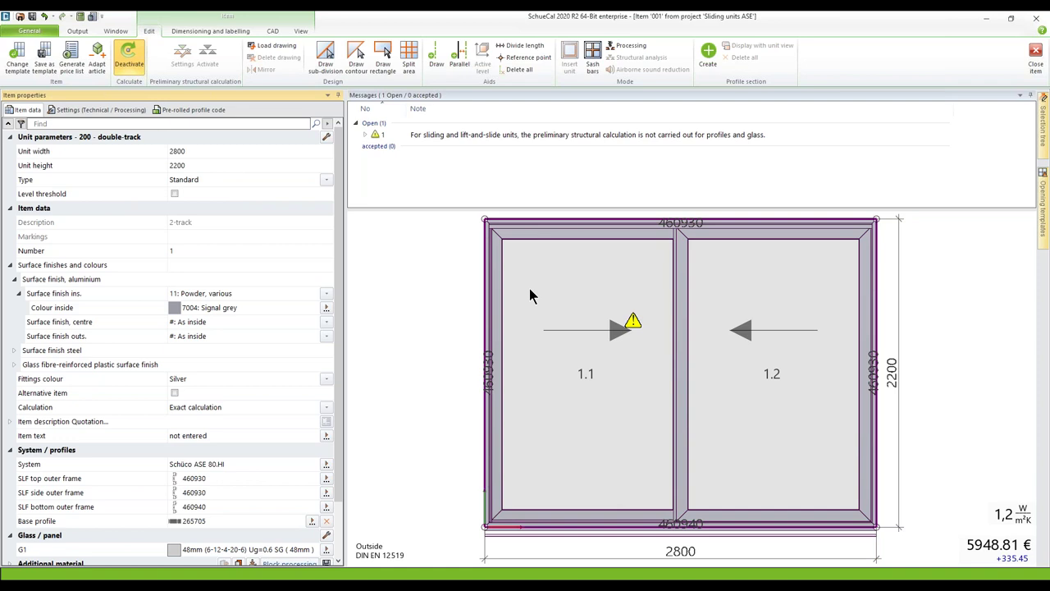
mouse_move(529, 289)
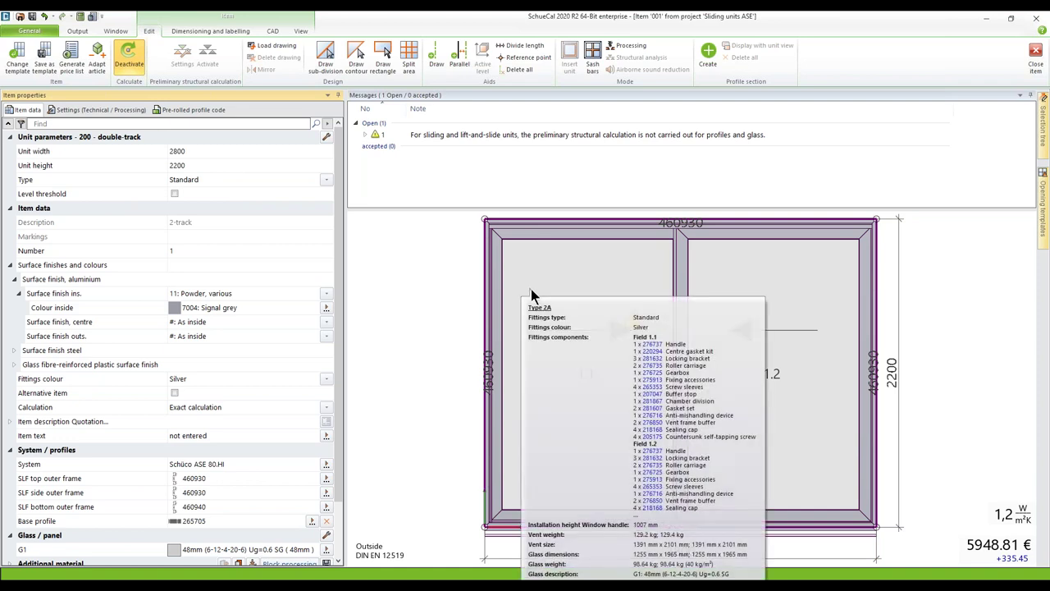
Step: Give the sliding field opening type 1001: Type 2A/1, leaving only vent 1.1 sliding at 5482.48 €
click(532, 292)
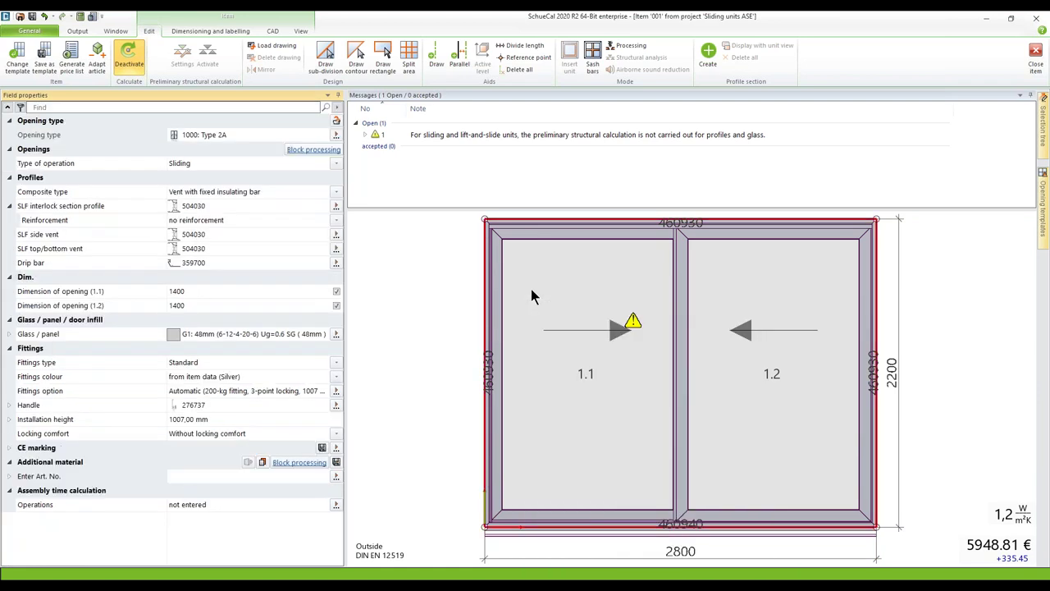
click(336, 135)
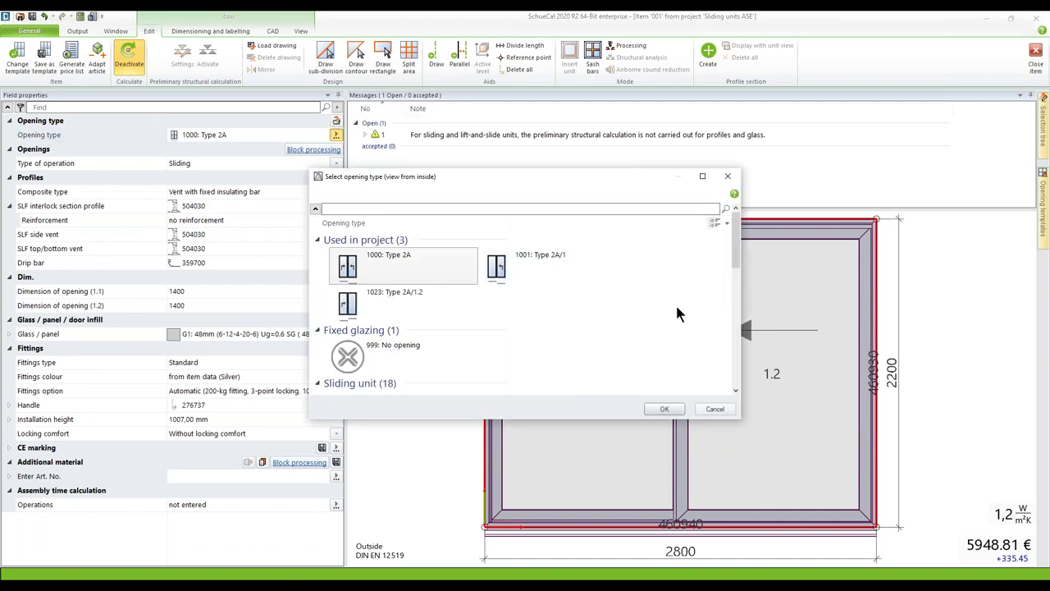
drag(741, 292, 904, 292)
drag(648, 178, 616, 85)
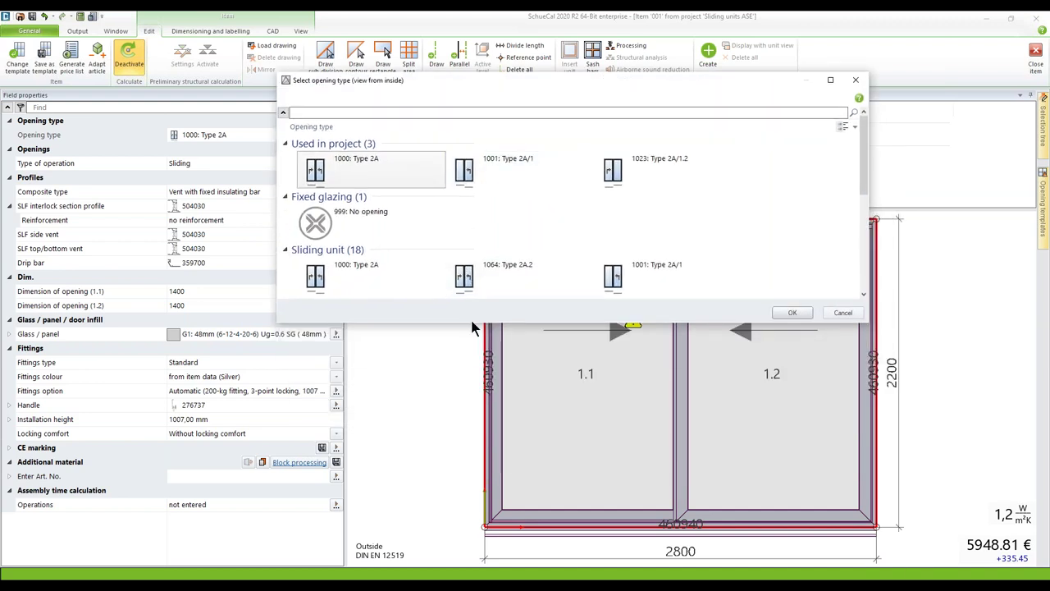
drag(476, 301, 492, 487)
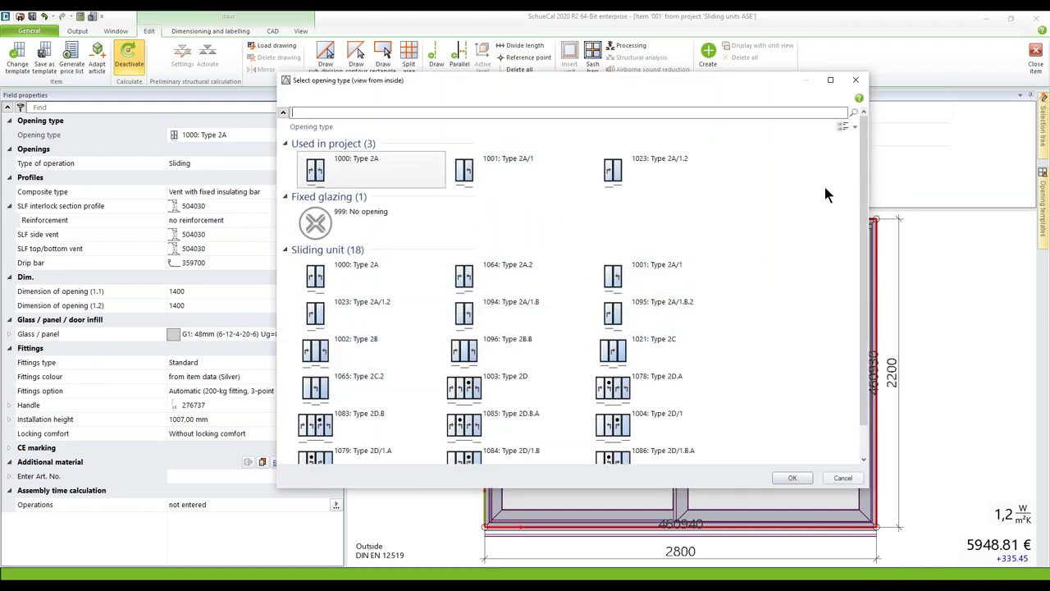
drag(861, 155, 855, 218)
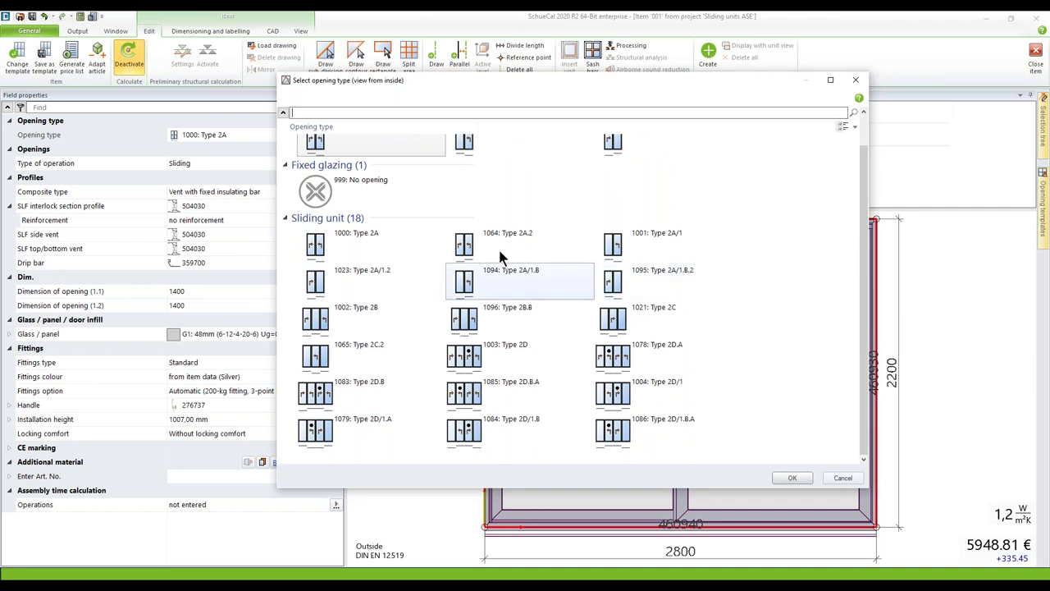
click(464, 242)
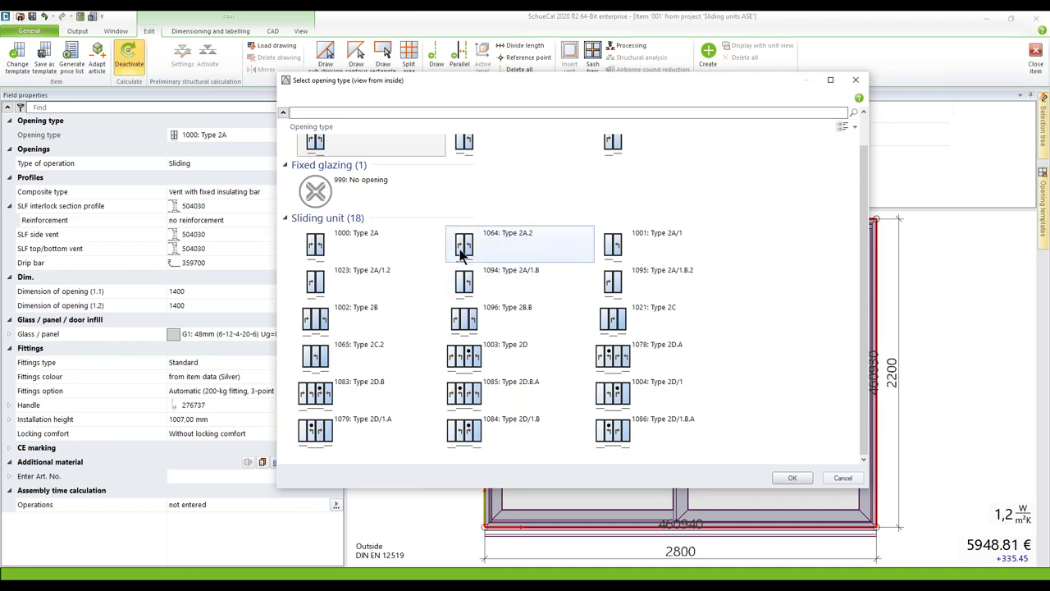
mouse_move(524, 238)
mouse_move(459, 261)
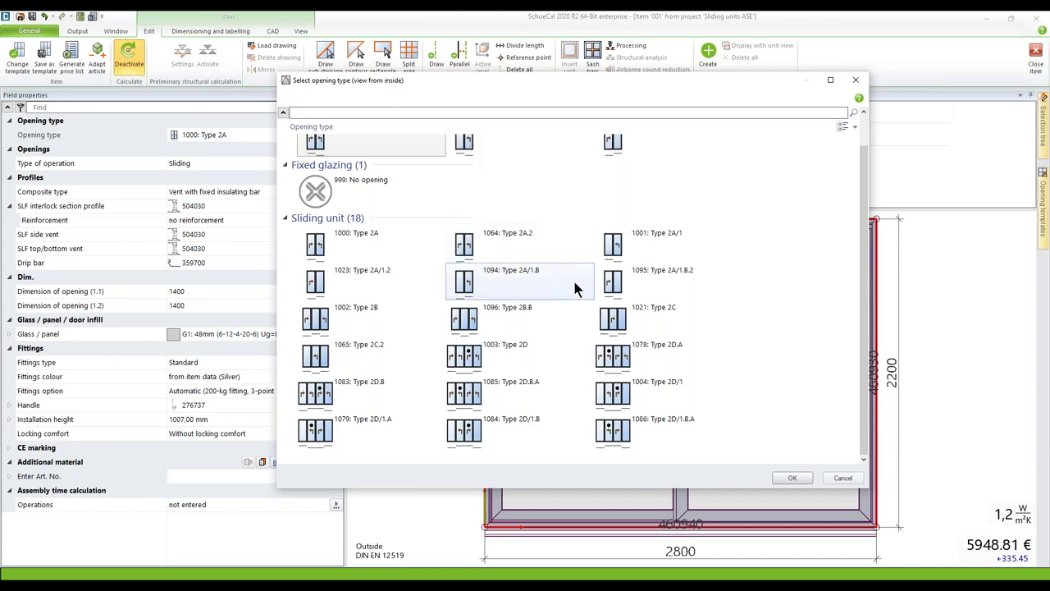
click(621, 251)
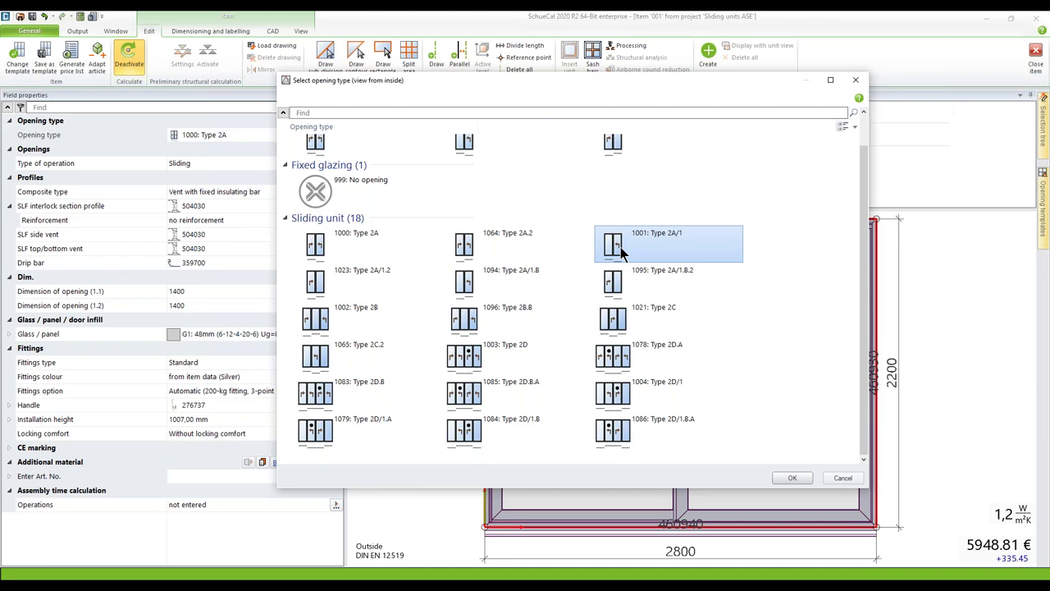
click(785, 478)
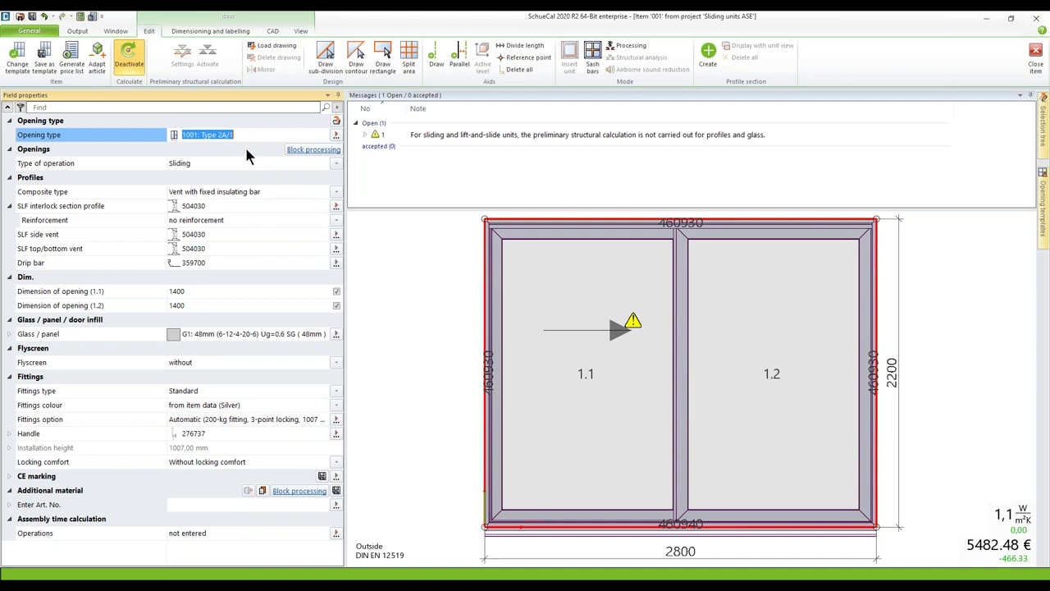
Step: Review the Type of operation choices for the unit and keep it as Sliding
click(146, 165)
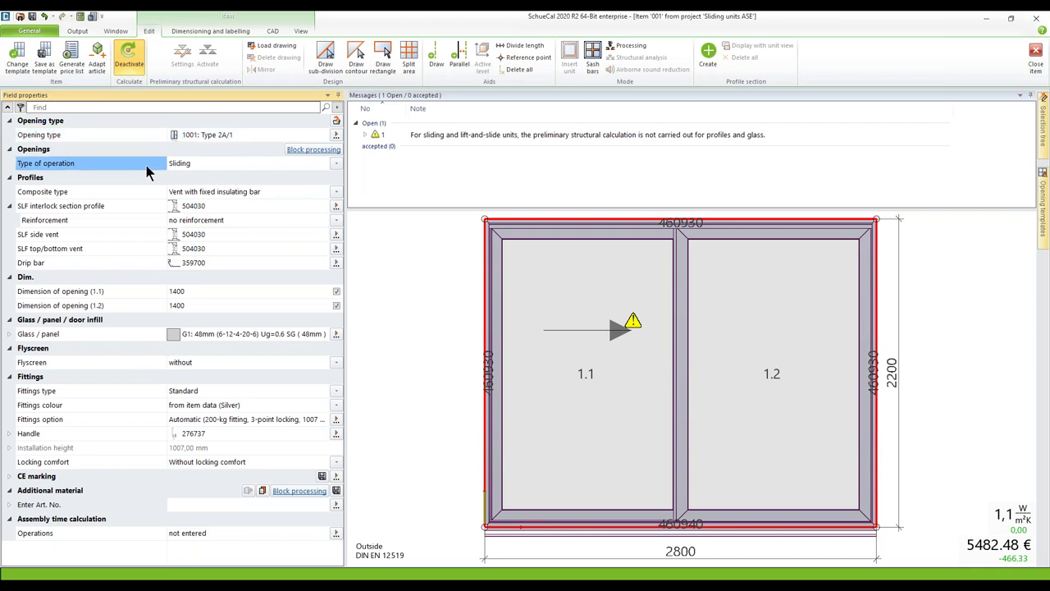
click(337, 164)
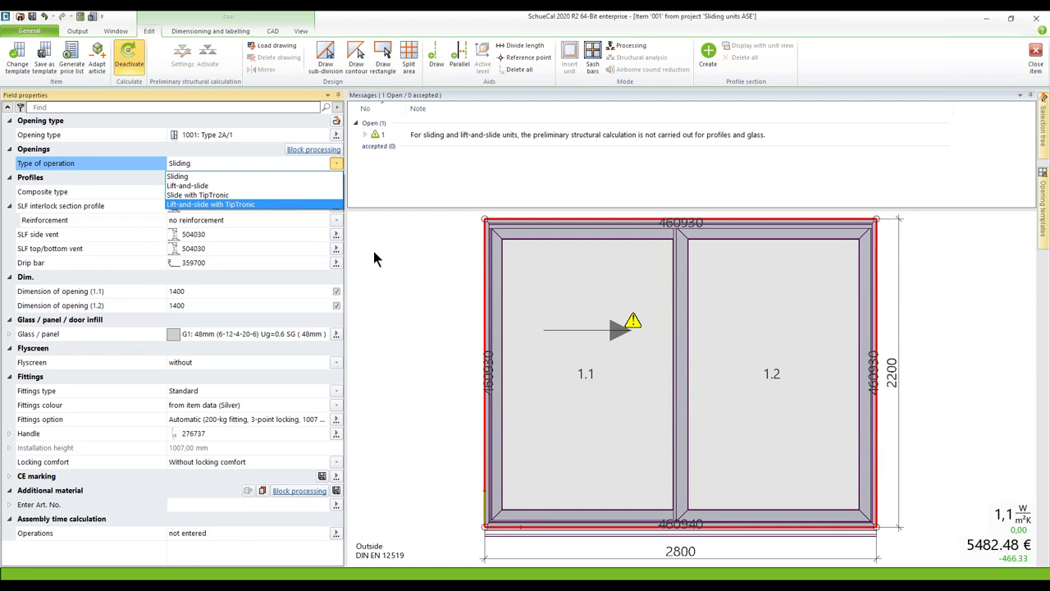
key(Escape)
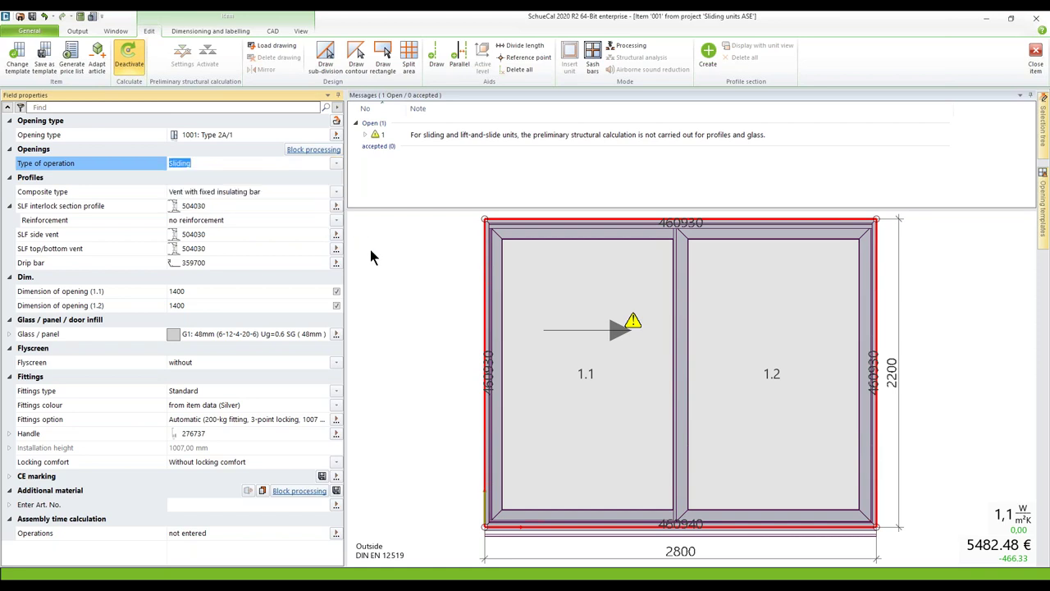
Step: Tick Level threshold for the whole unit, making field 1.1 lift-and-slide at 5958.54 €
click(370, 249)
click(175, 194)
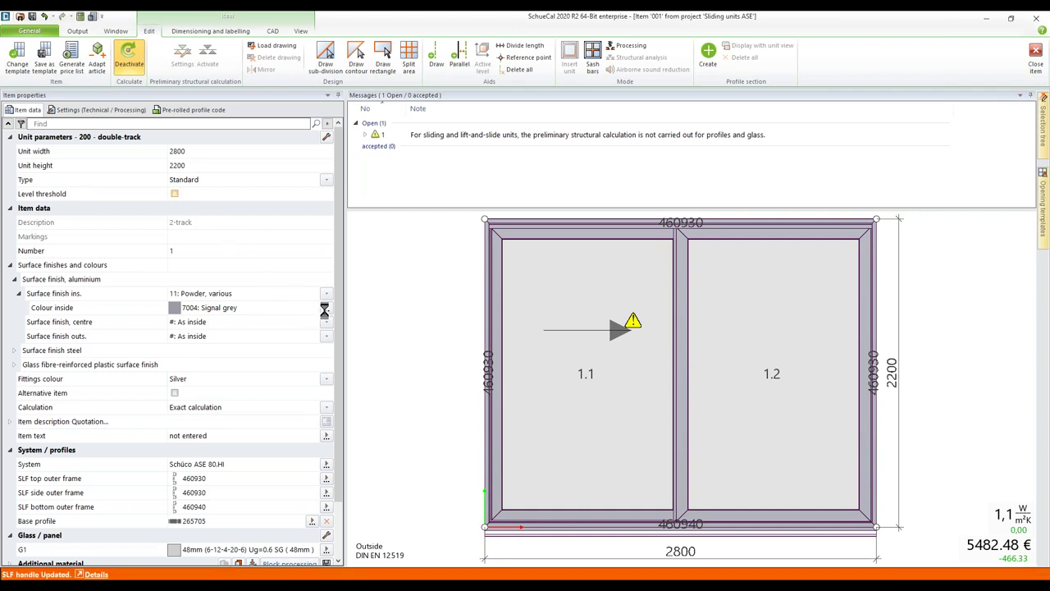
click(520, 281)
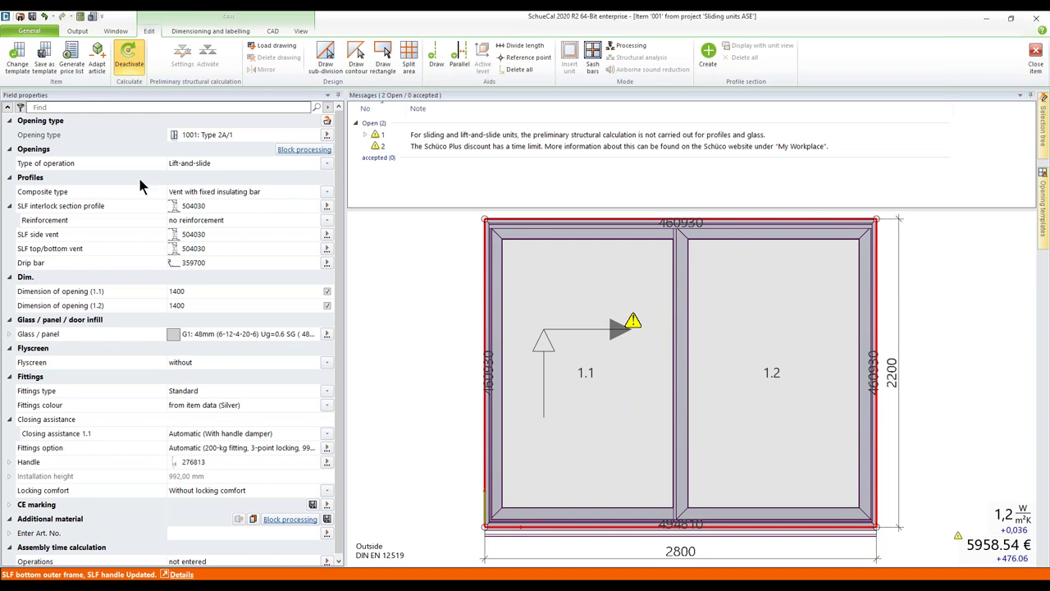
Step: Untick Level threshold so field 1.1 reverts to Sliding with bottom frame 460940
click(327, 165)
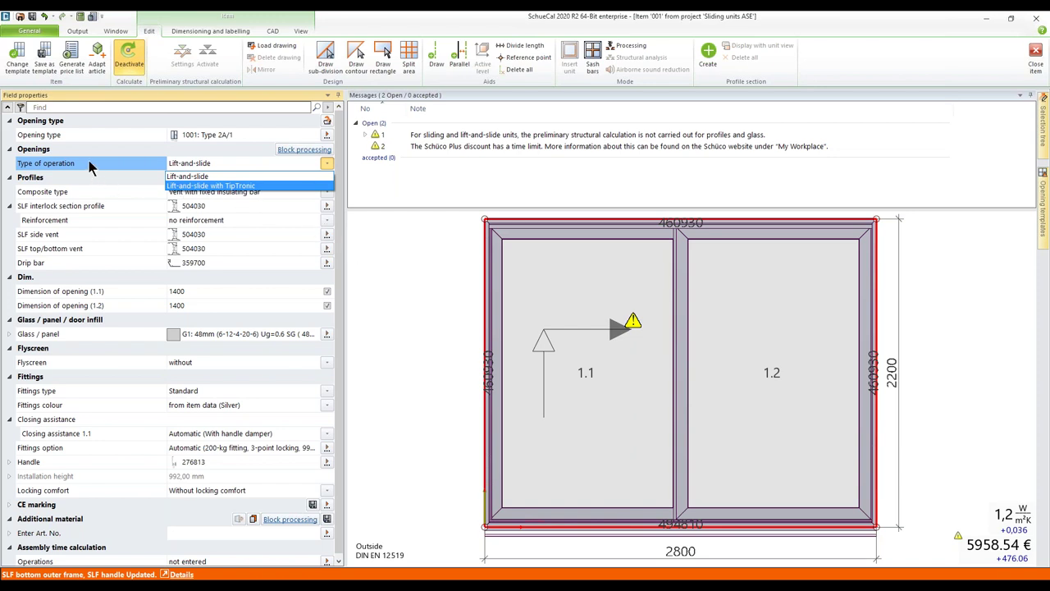
click(362, 284)
click(362, 283)
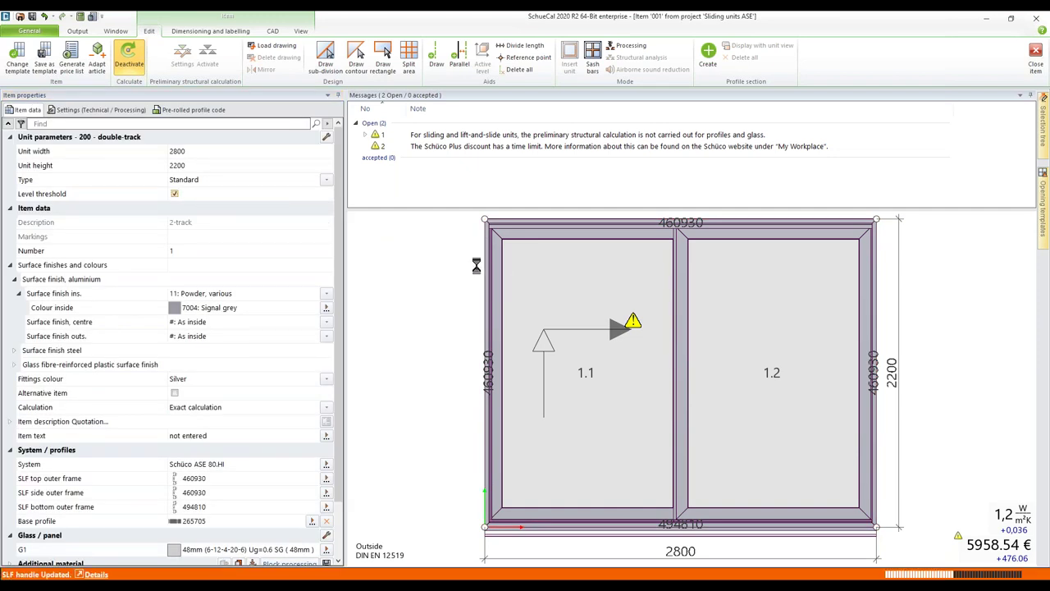
click(524, 277)
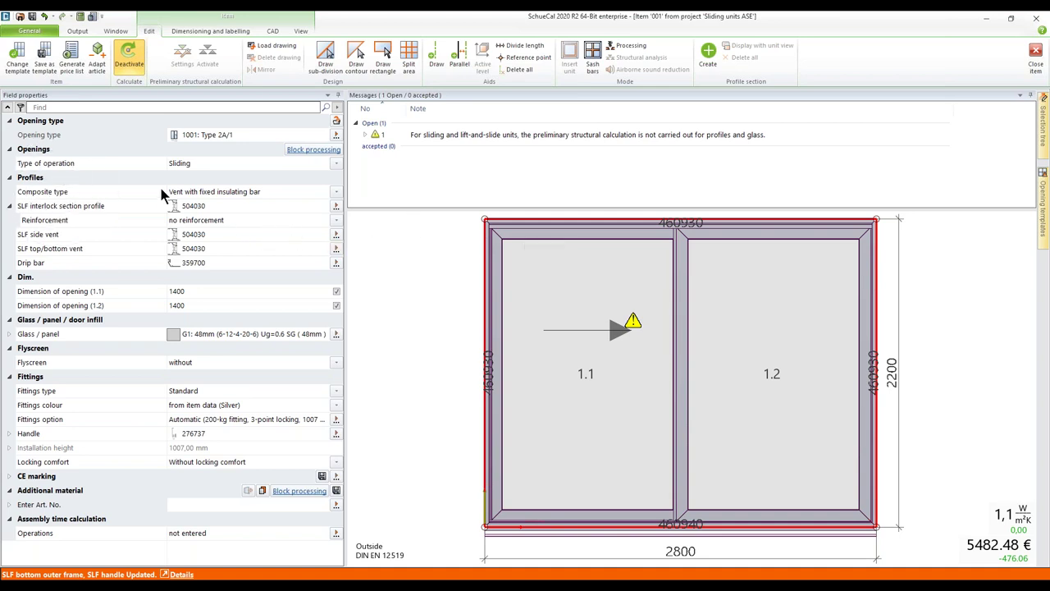
Step: Set field 1.1's composite type to All, replacing vent with fixed insulating bar
click(336, 194)
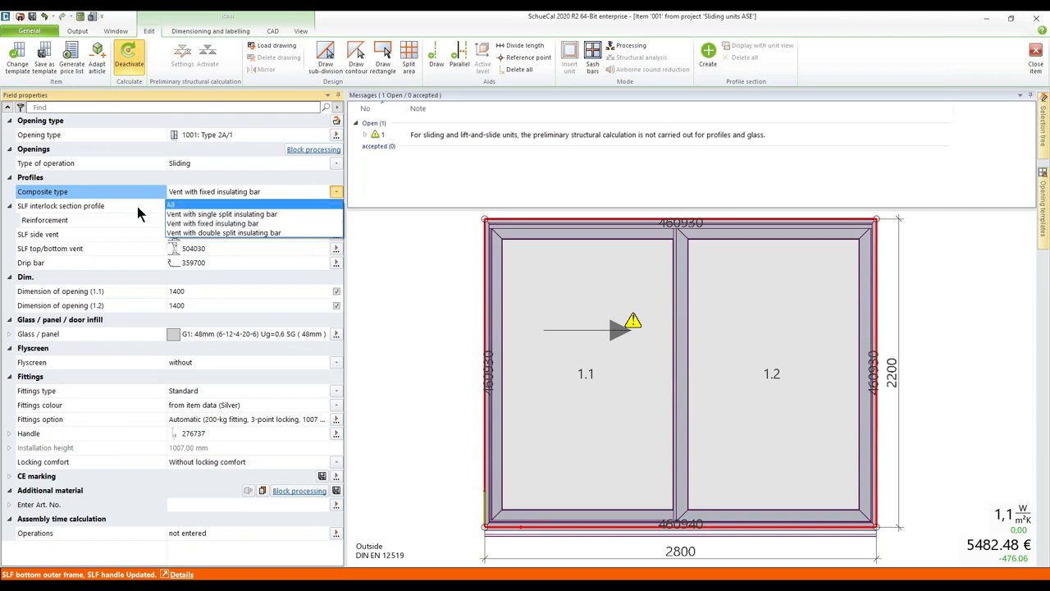
click(184, 205)
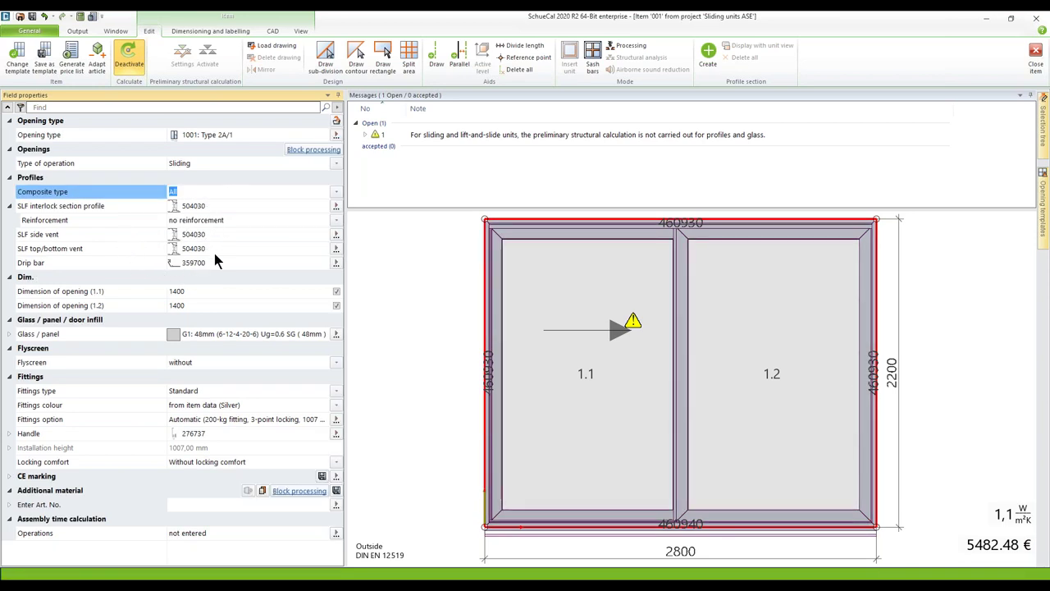
click(335, 193)
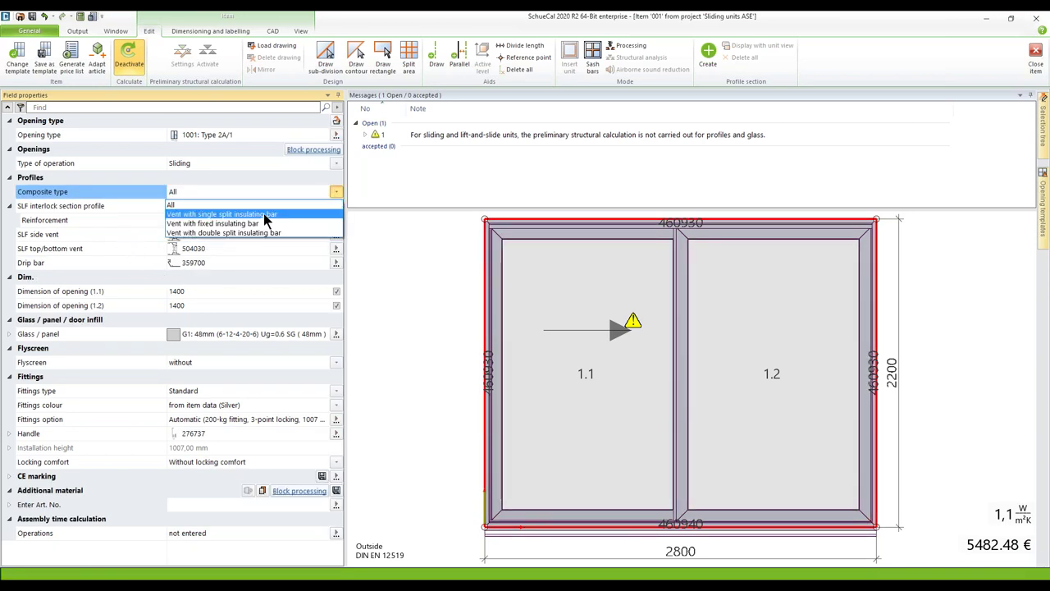
key(Escape)
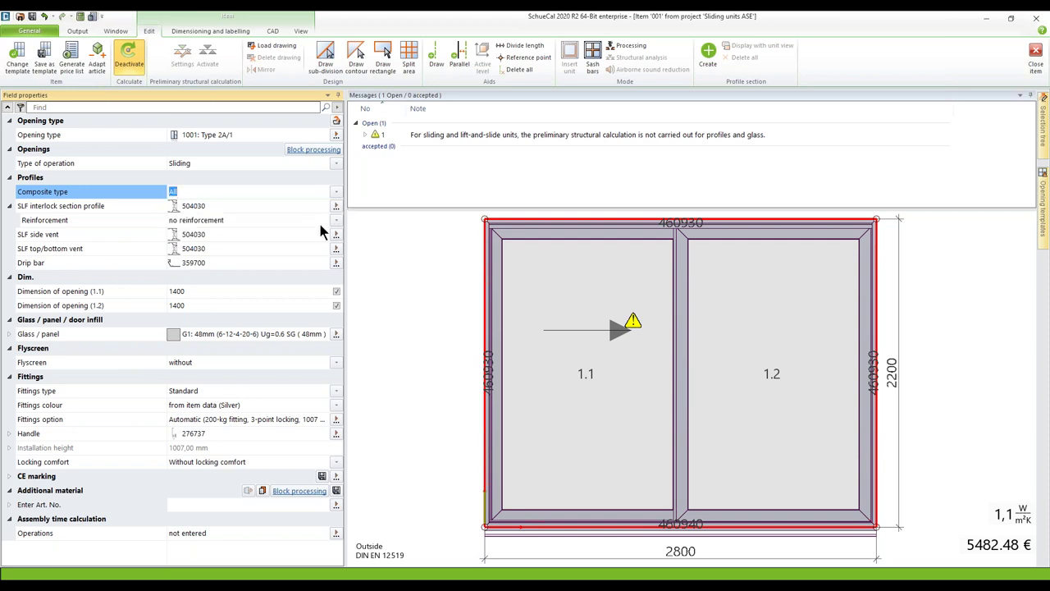
click(175, 196)
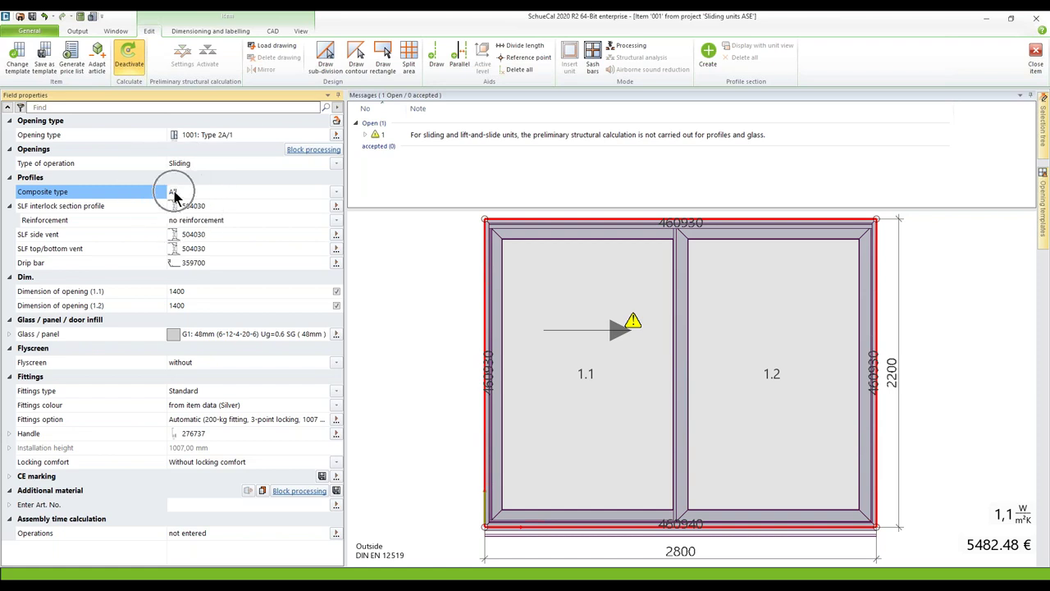
Step: Open the SLF interlock section profile chooser and enlarge it to show the full list
click(337, 207)
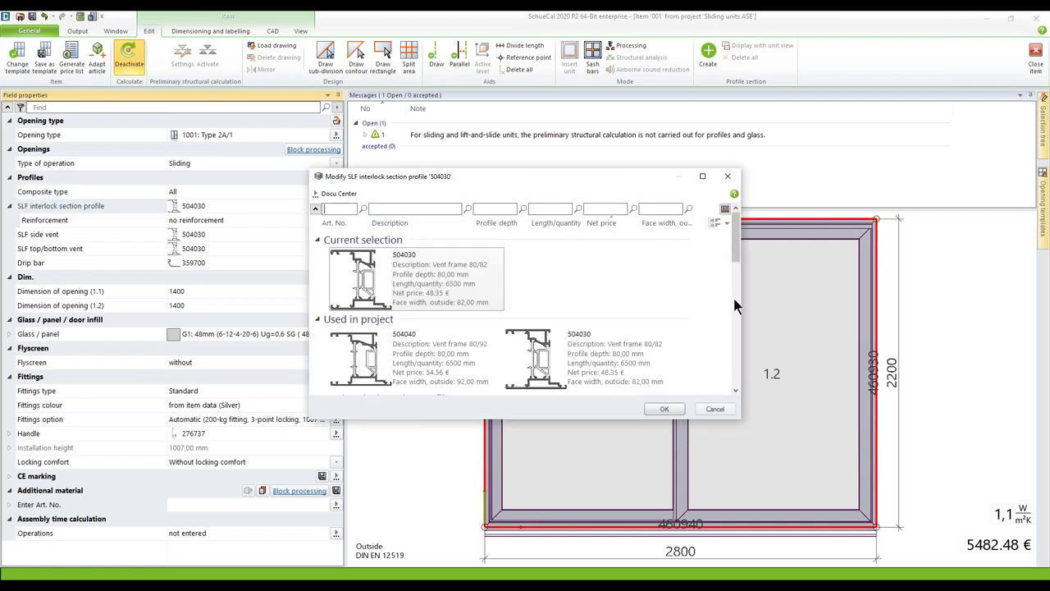
drag(743, 298, 916, 246)
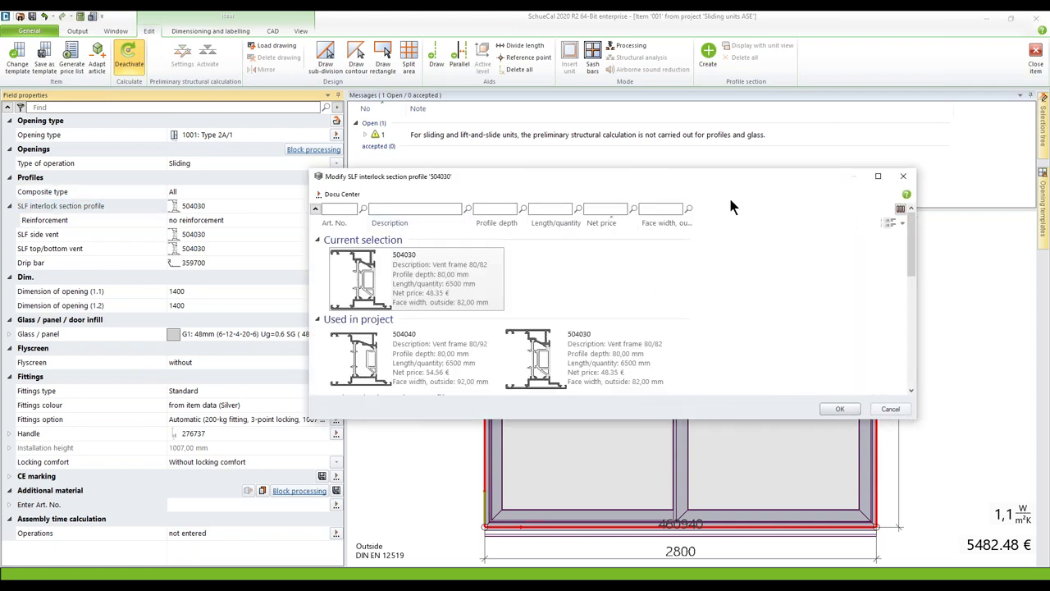
drag(633, 181, 597, 80)
drag(558, 321, 559, 537)
drag(560, 71, 548, 49)
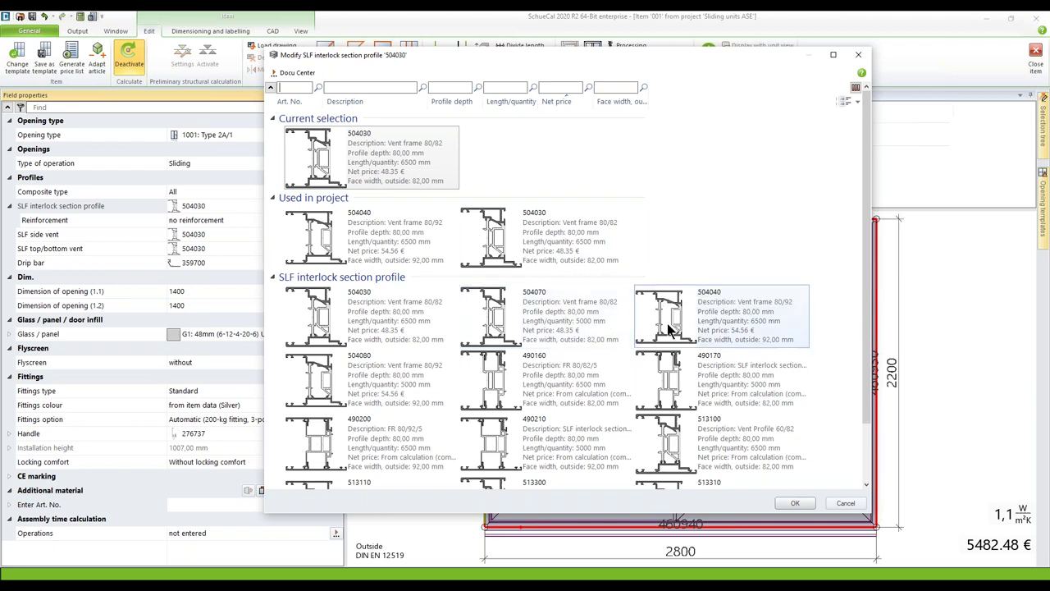
Step: Pick interlock profile 490160 in place of 504030 and confirm it
mouse_move(669, 329)
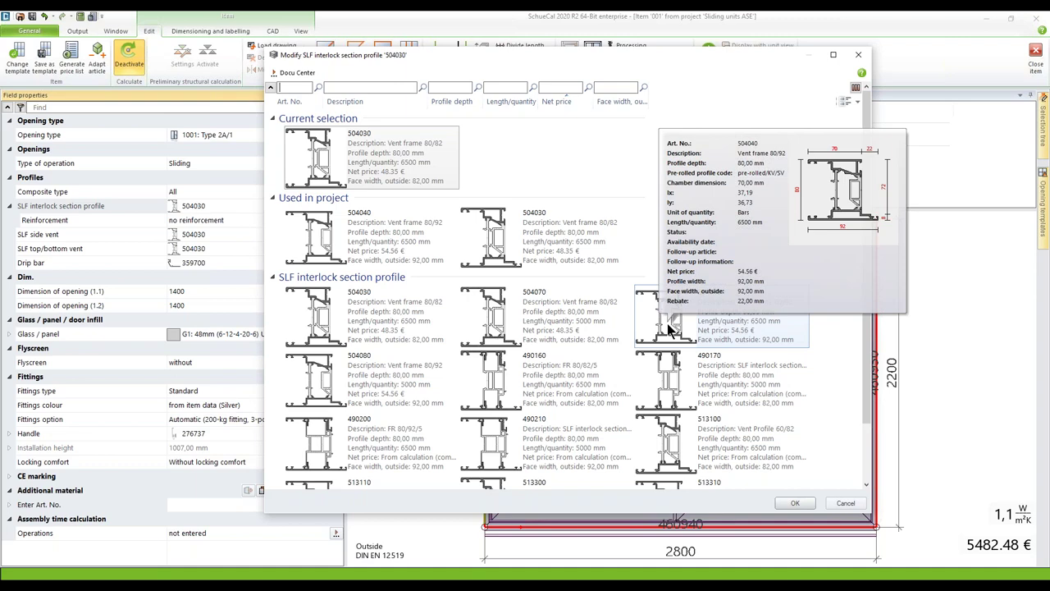
mouse_move(595, 362)
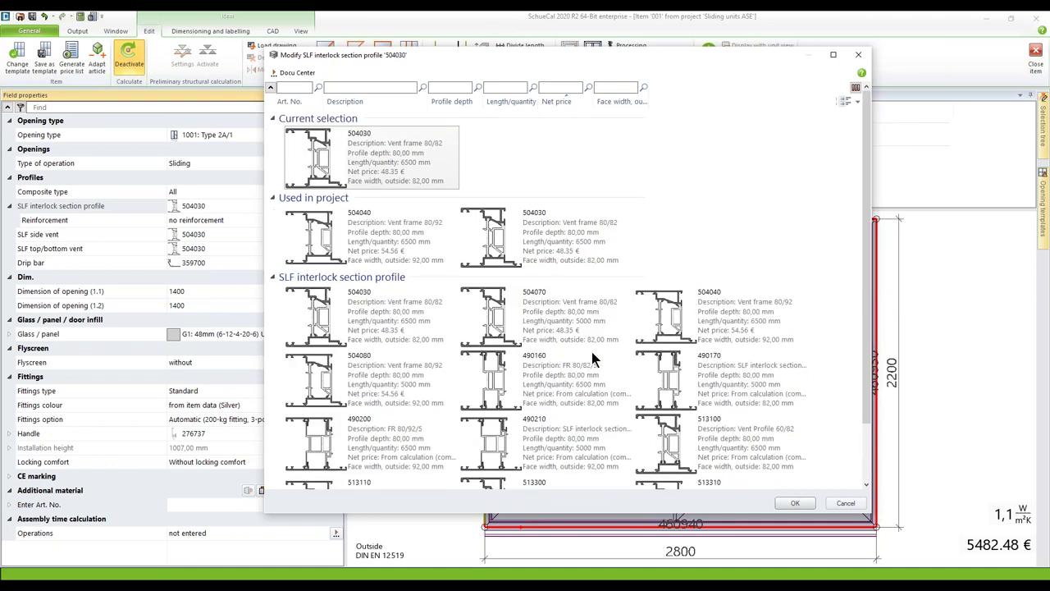
scroll(595, 361, down, 2)
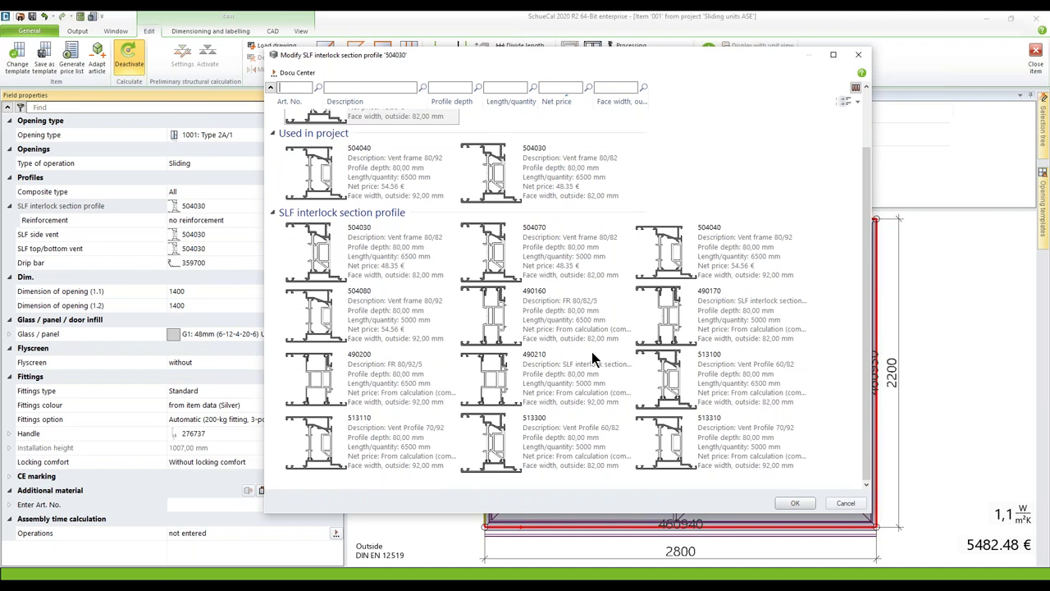
mouse_move(556, 335)
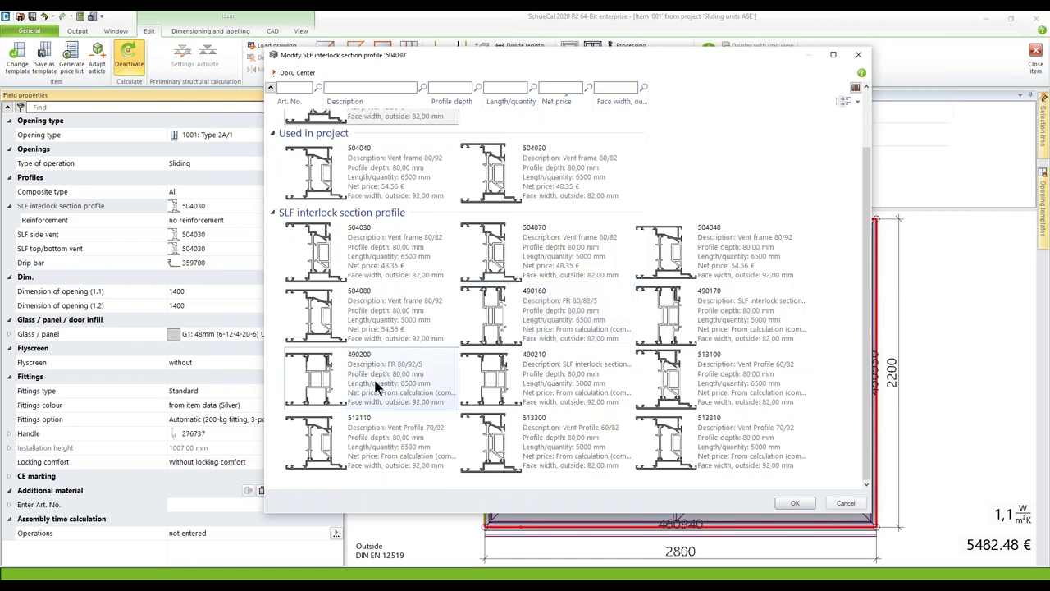
mouse_move(376, 385)
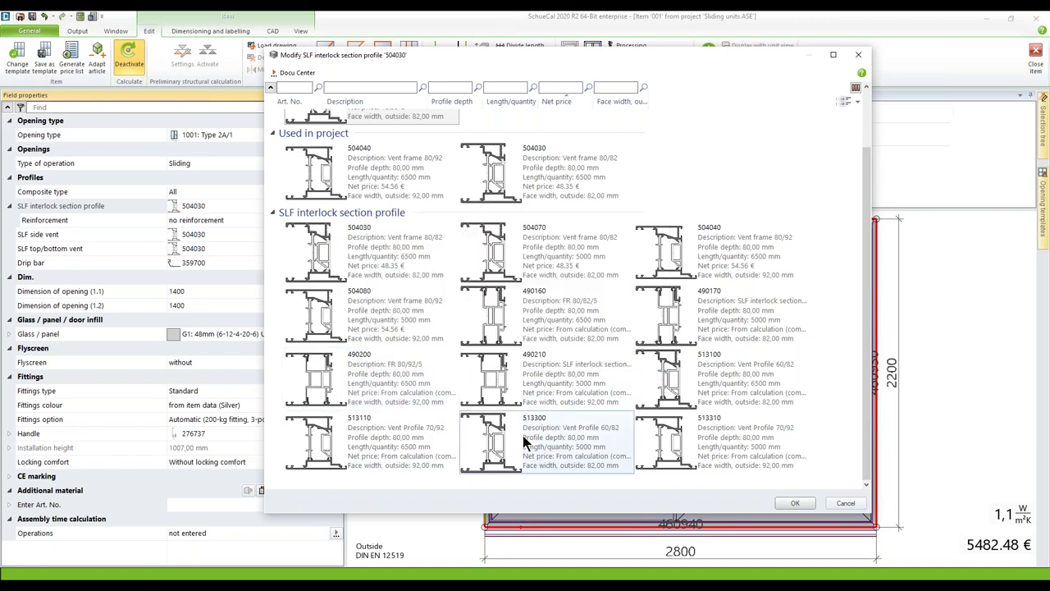
mouse_move(523, 442)
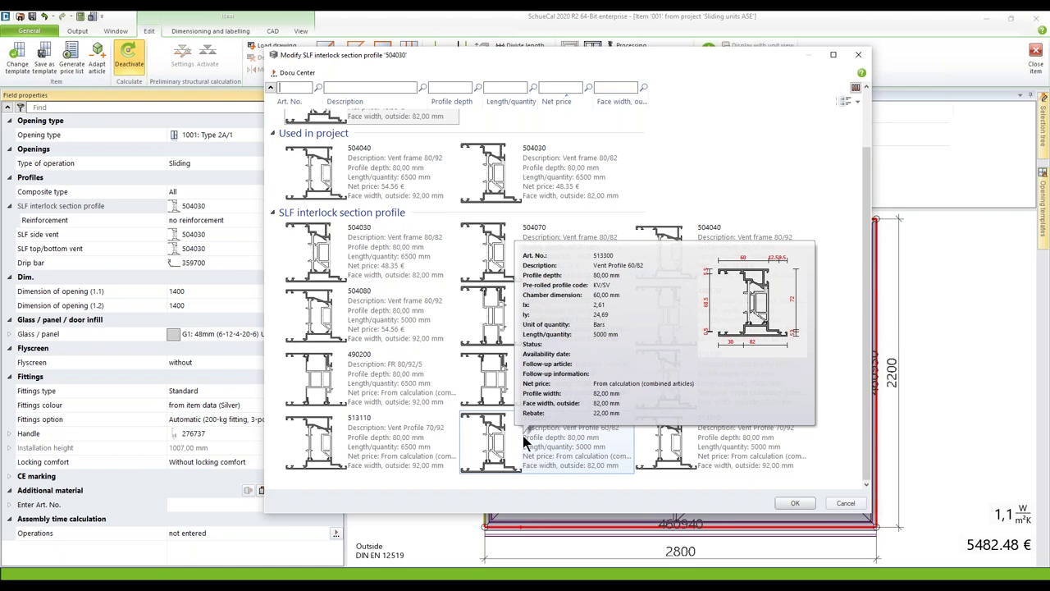
mouse_move(767, 317)
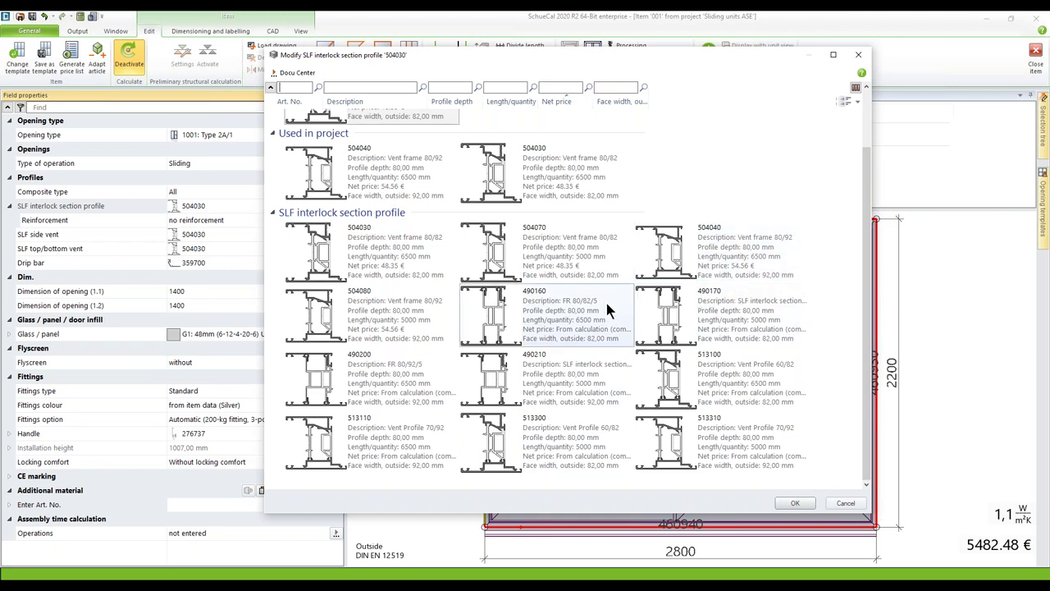
click(583, 318)
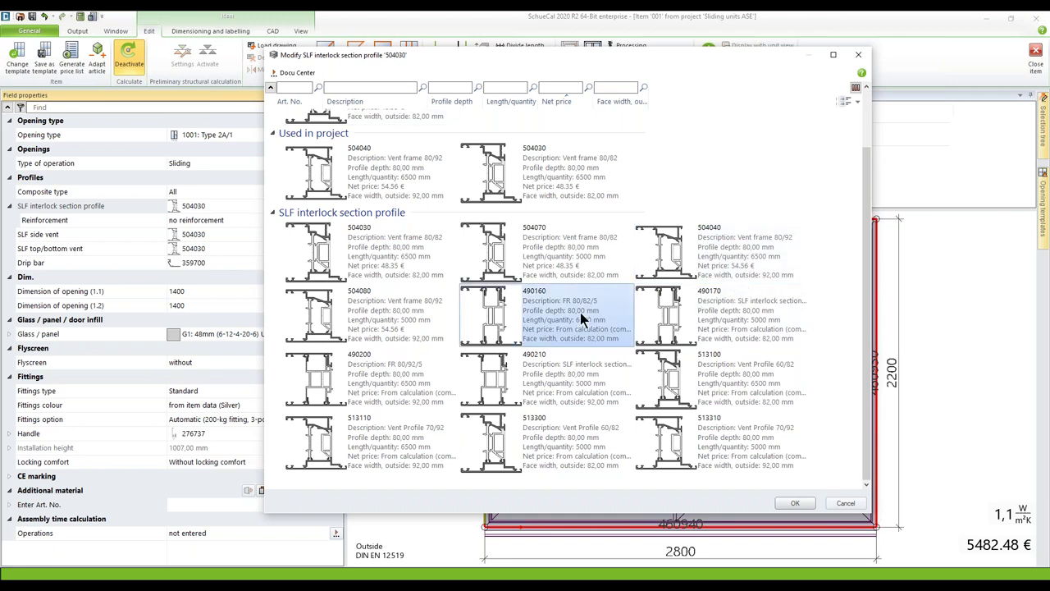
click(793, 502)
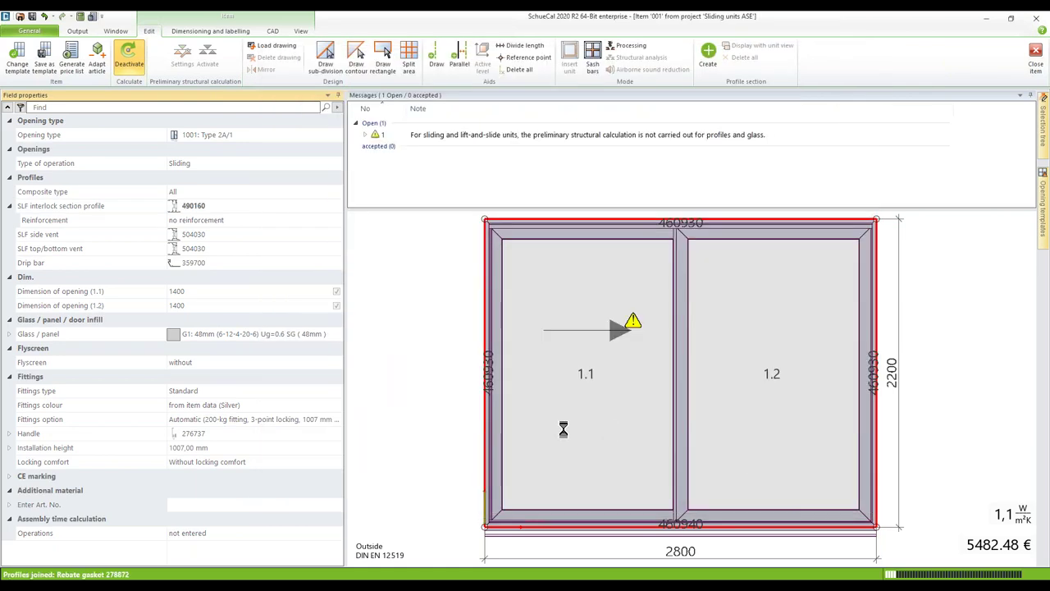
mouse_move(491, 382)
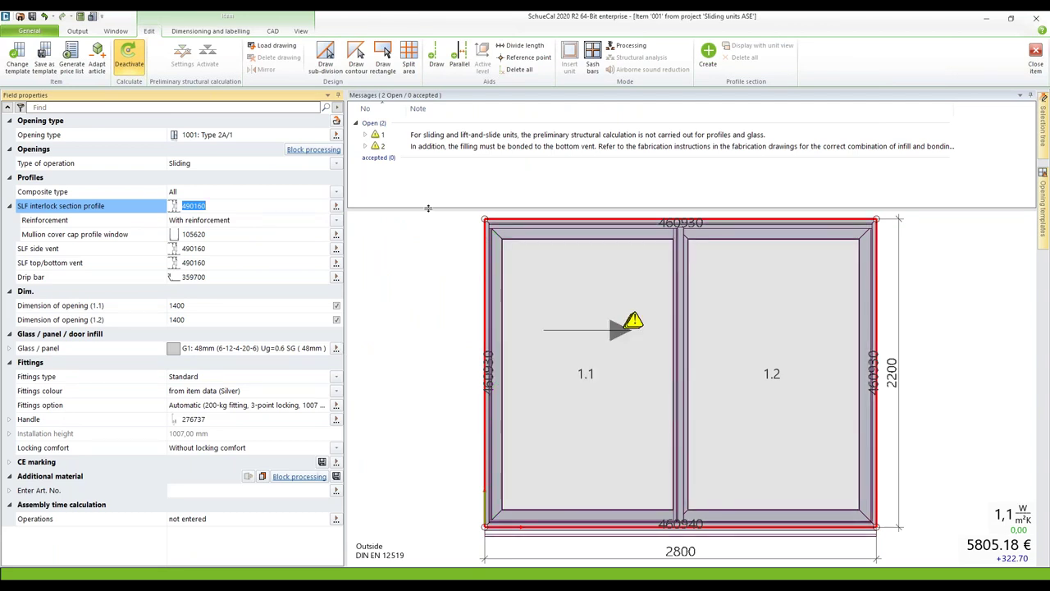
click(212, 207)
click(680, 325)
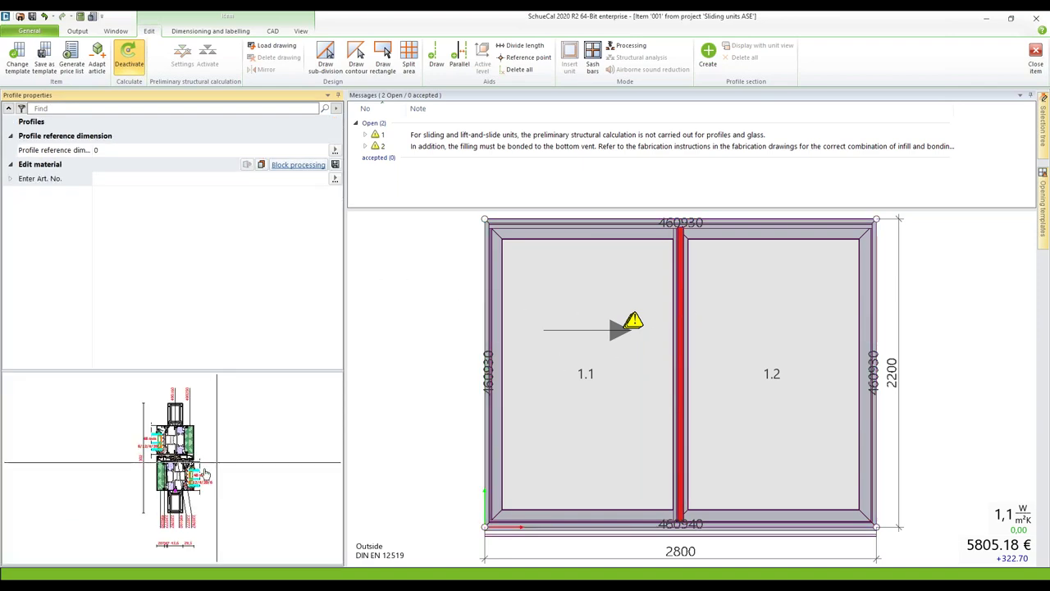
double_click(206, 474)
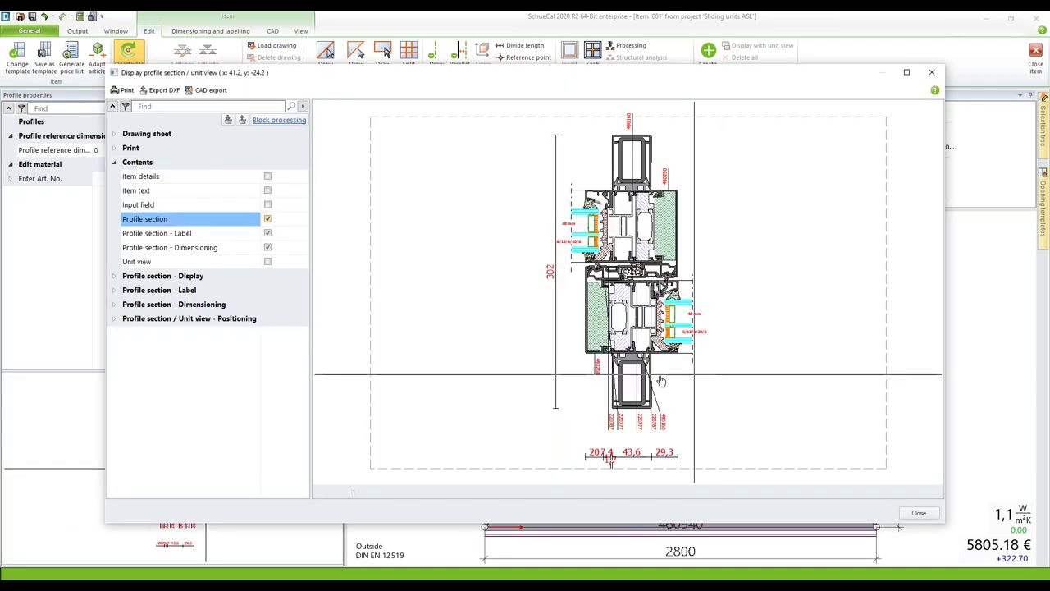
scroll(648, 377, up, 4)
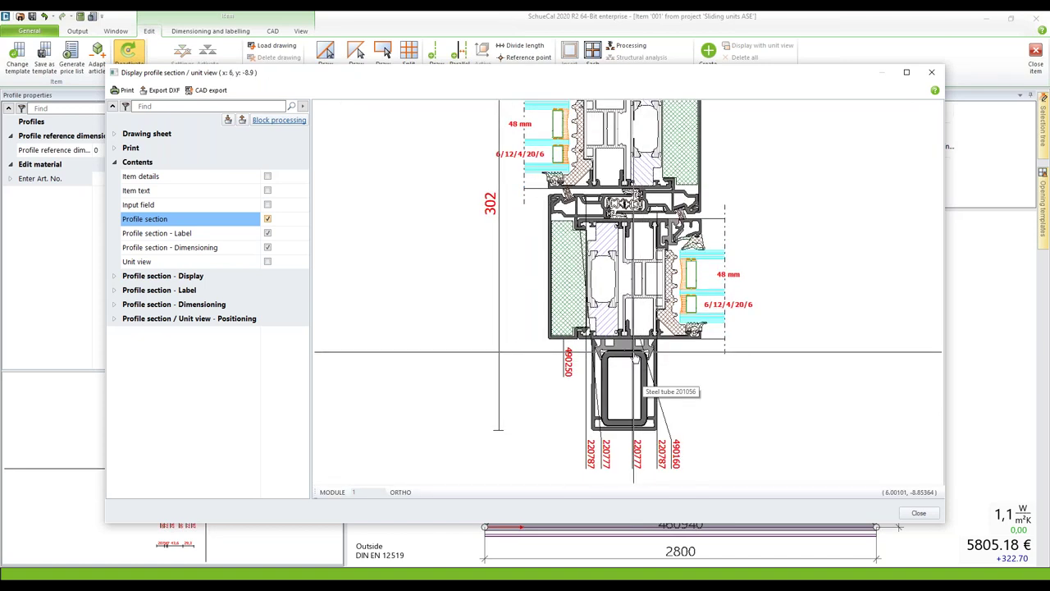
click(918, 514)
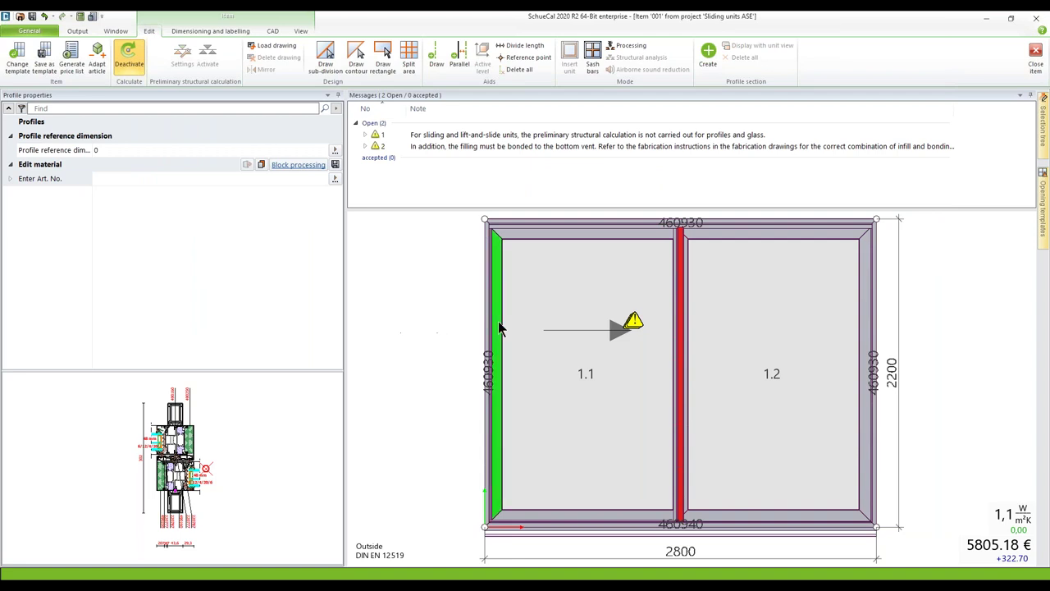
click(533, 286)
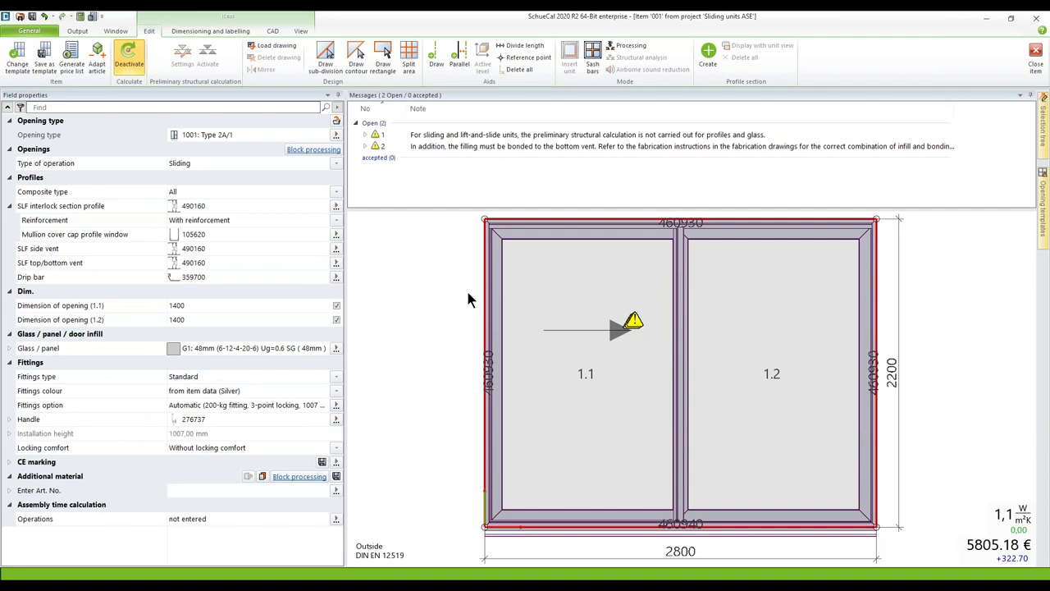
Step: Switch the SLF interlock section profile to 504080
click(335, 206)
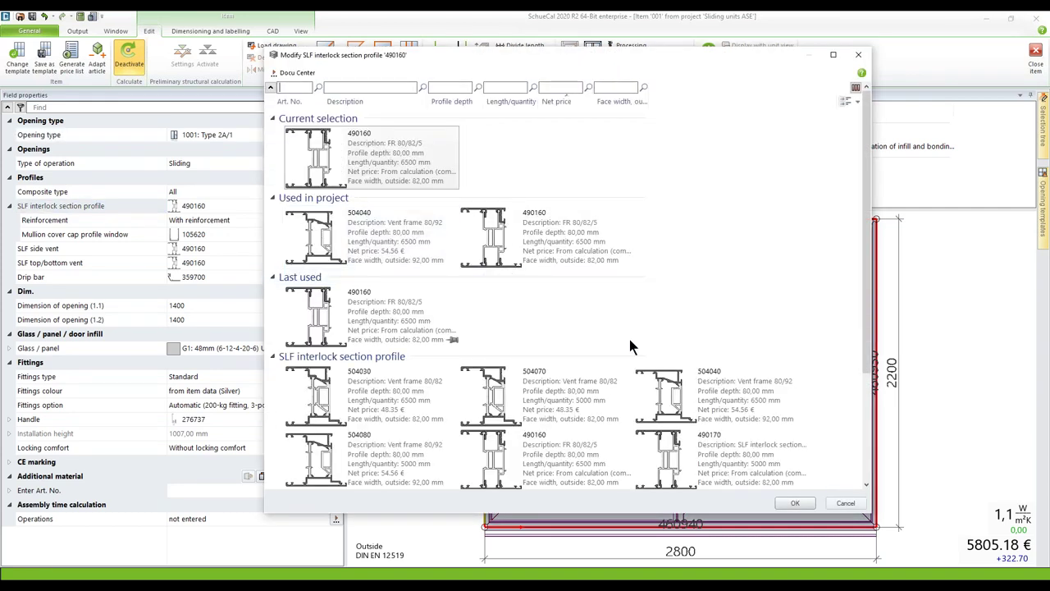
click(394, 453)
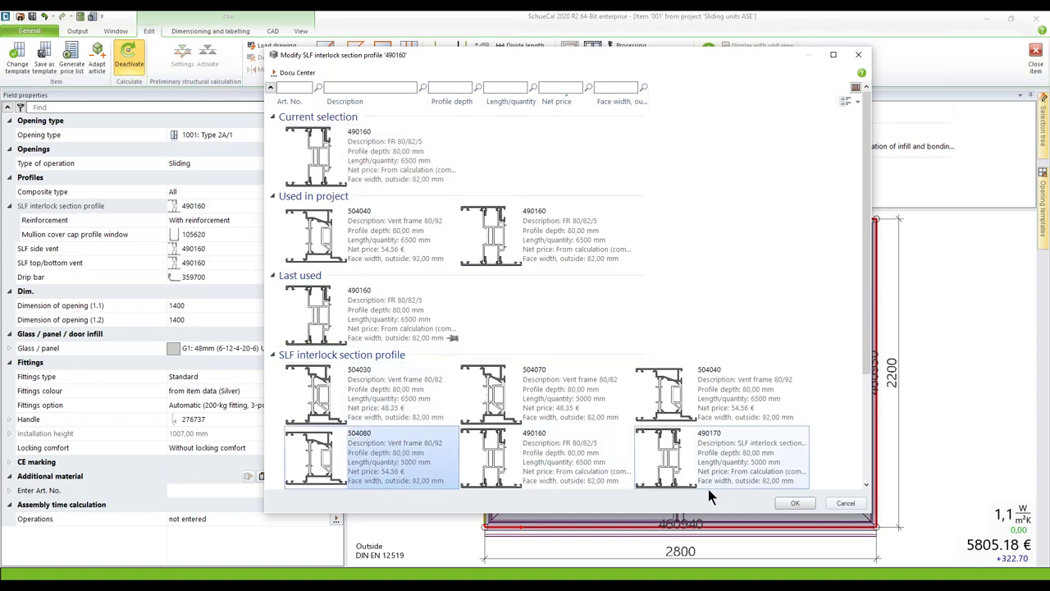
click(793, 503)
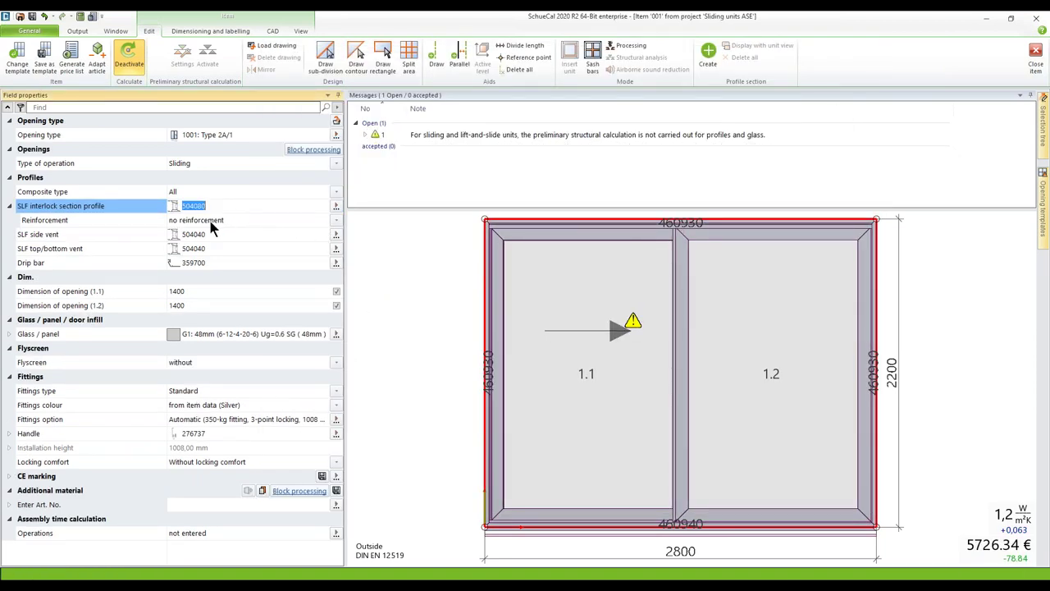
Step: Set the interlock's Reinforcement to With reinforcement, raising the price to 6026.13 €
click(208, 228)
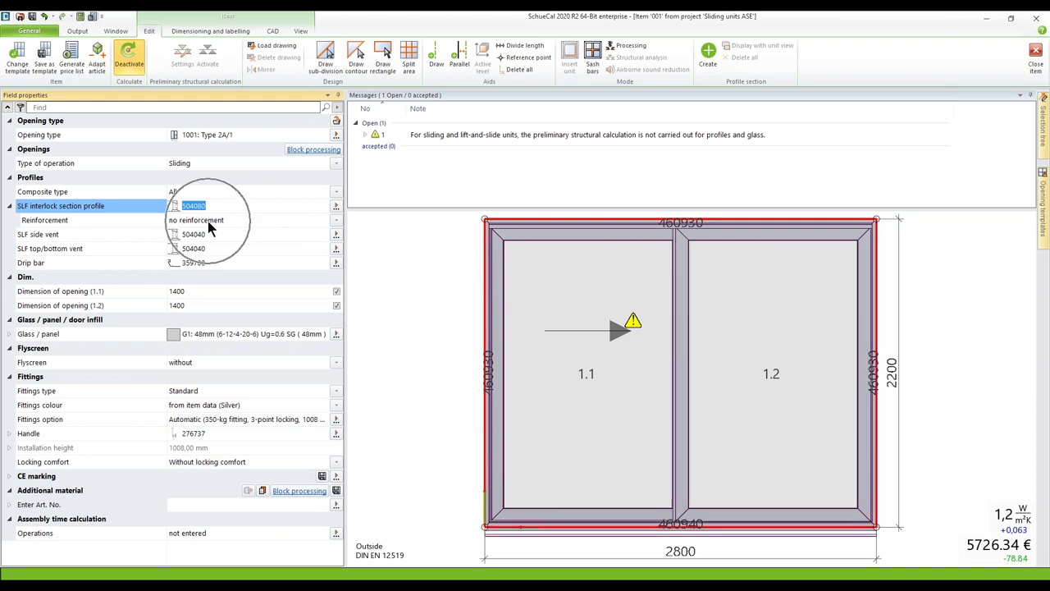
click(209, 228)
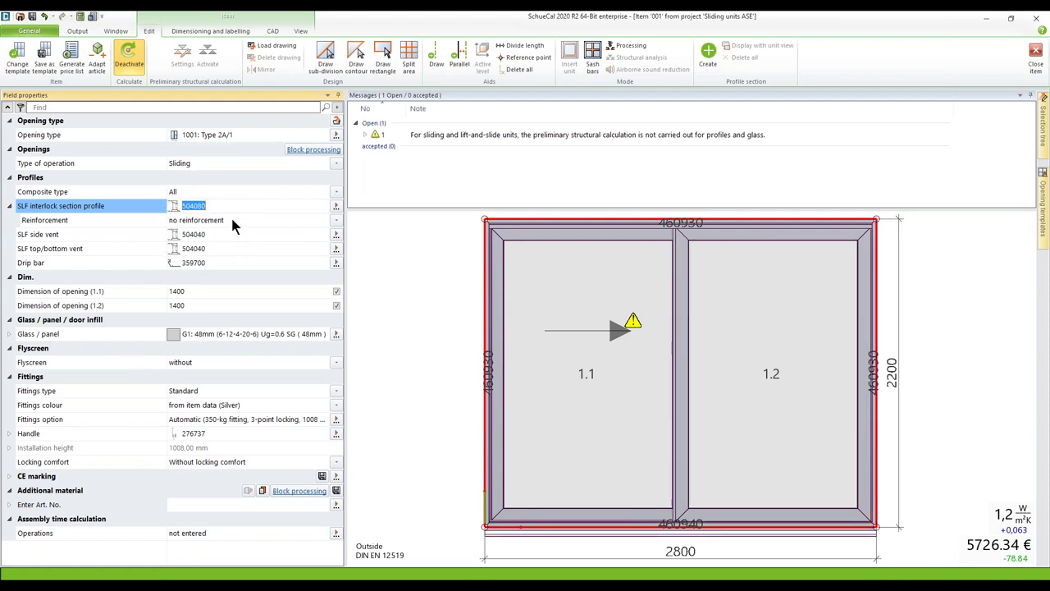
click(336, 226)
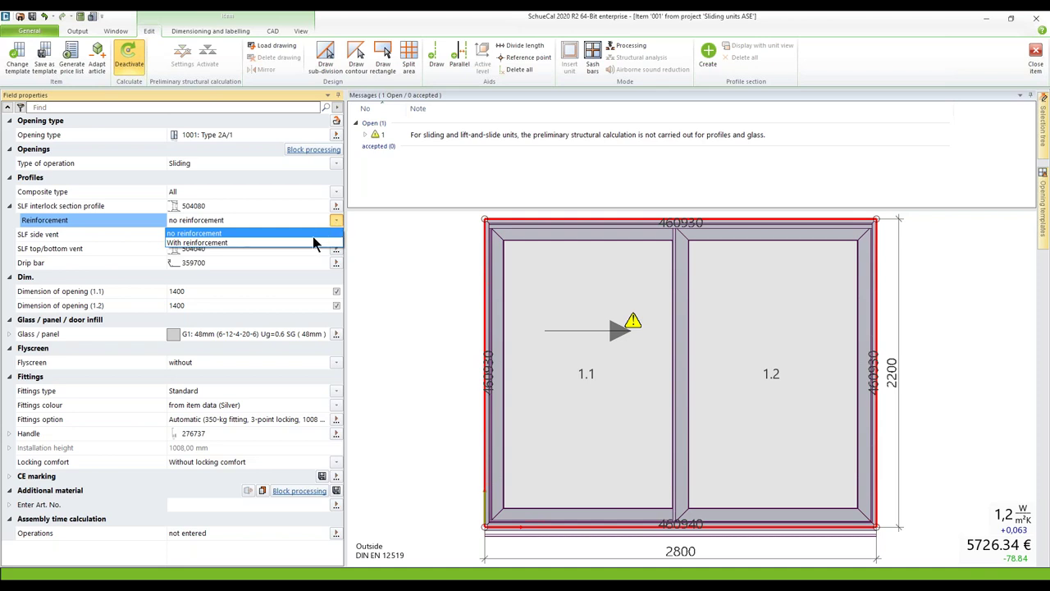
click(312, 242)
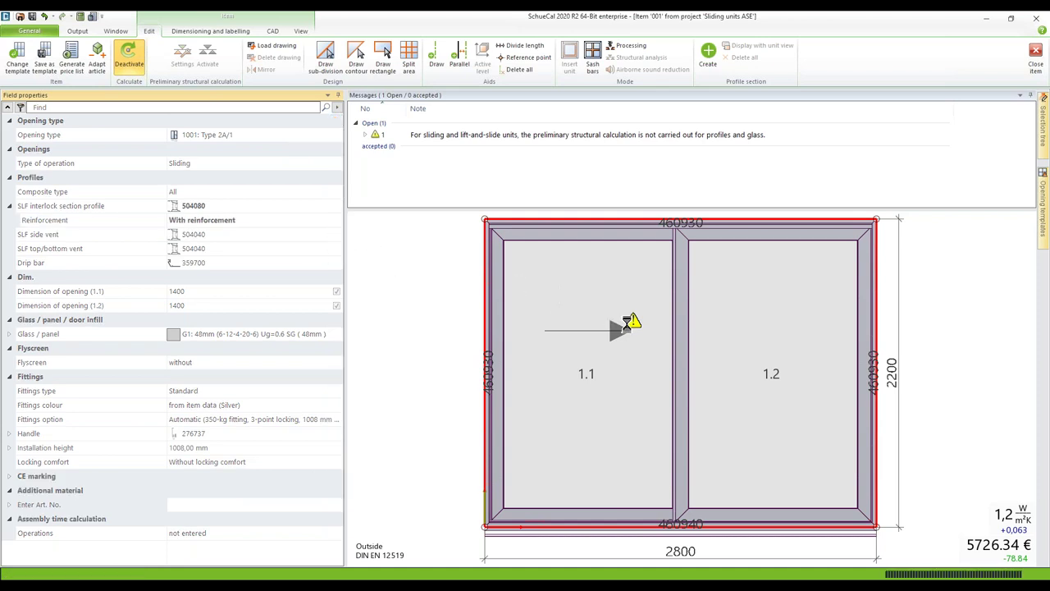
click(686, 341)
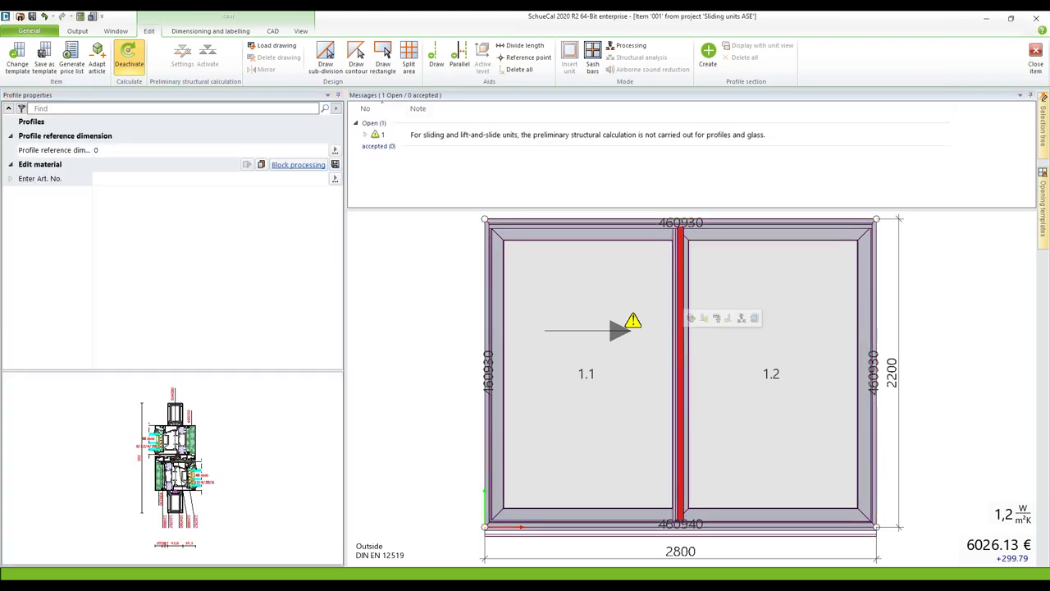
Step: Select field 1.1 and change its interlock profile back to 490160
click(556, 366)
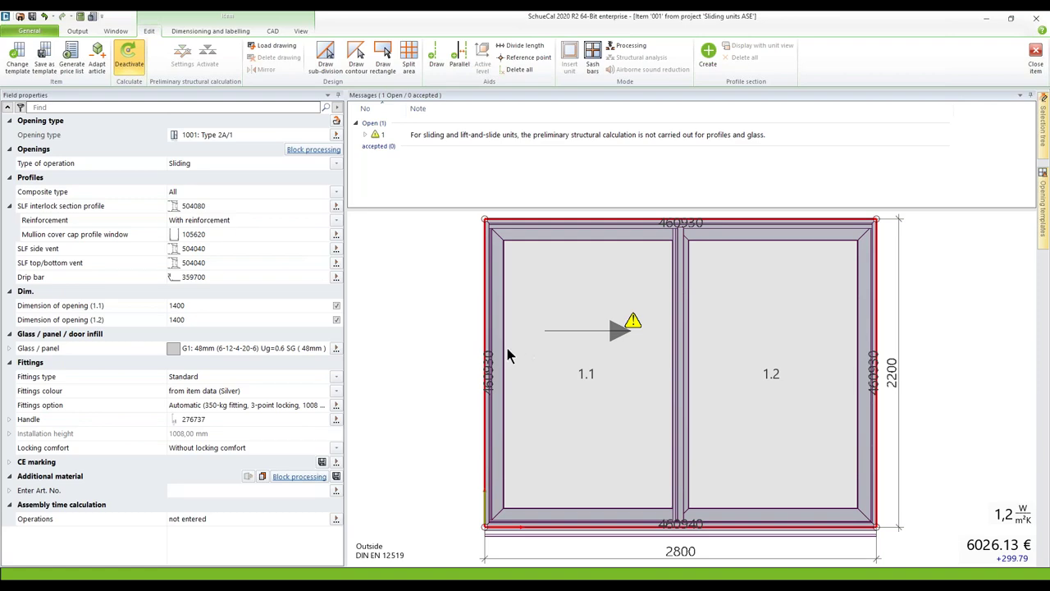
click(336, 206)
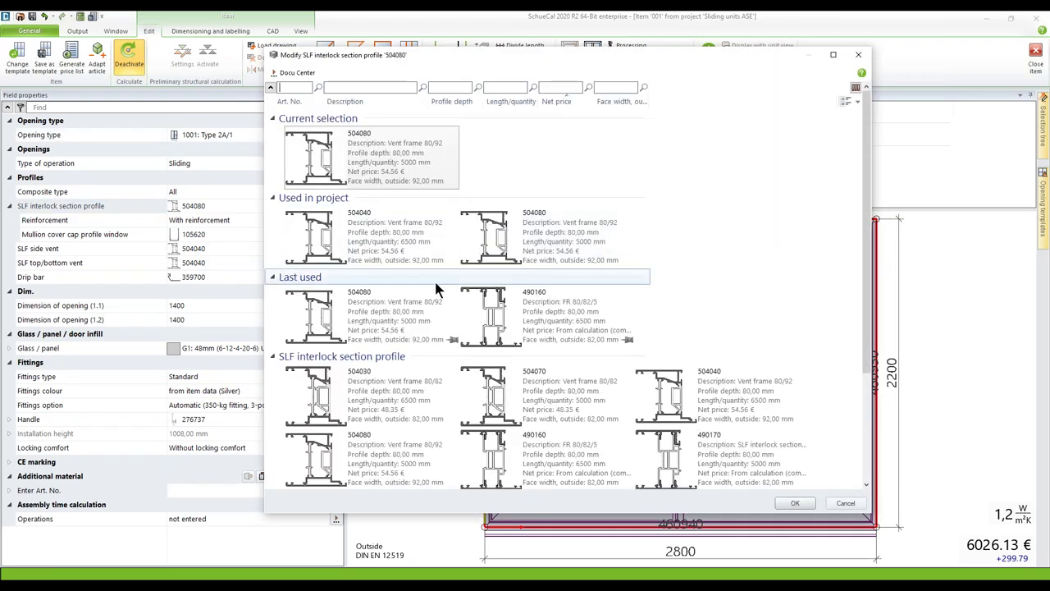
double_click(461, 322)
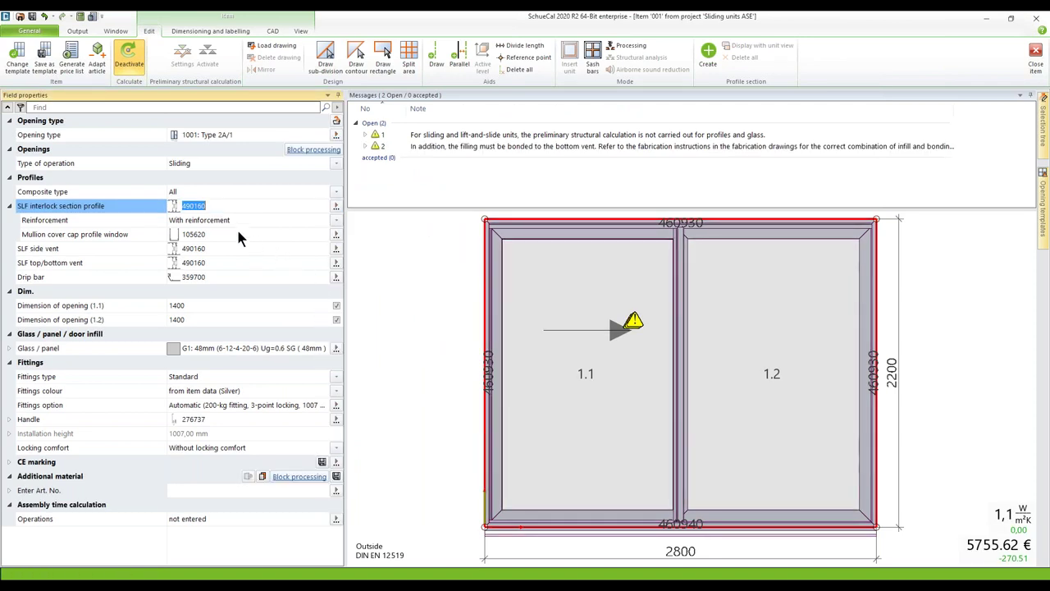
Step: Set the interlock to no reinforcement, bringing the price to 5505.35 €
click(336, 221)
click(282, 234)
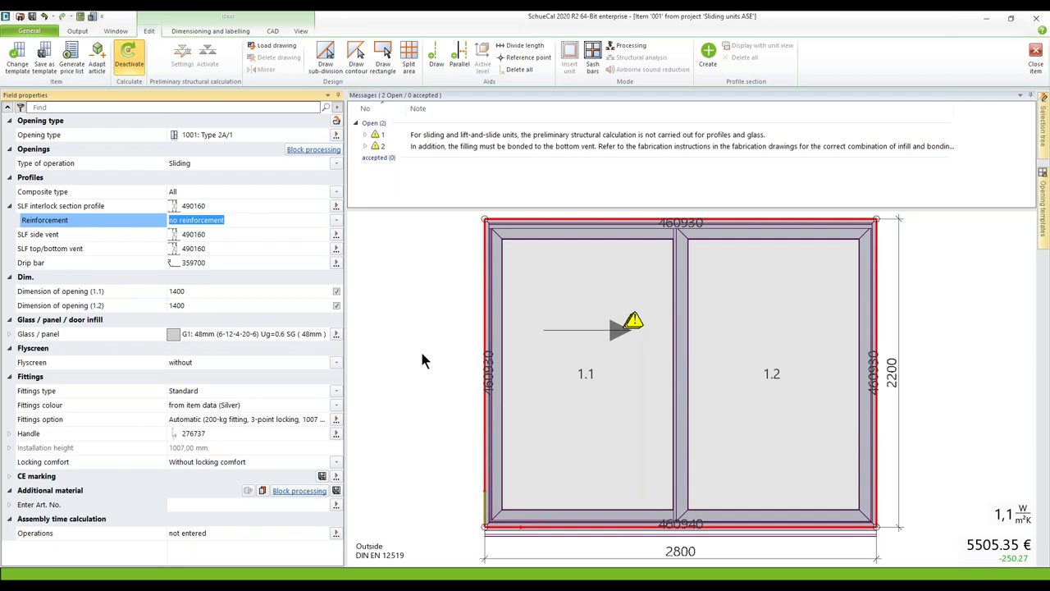
click(484, 142)
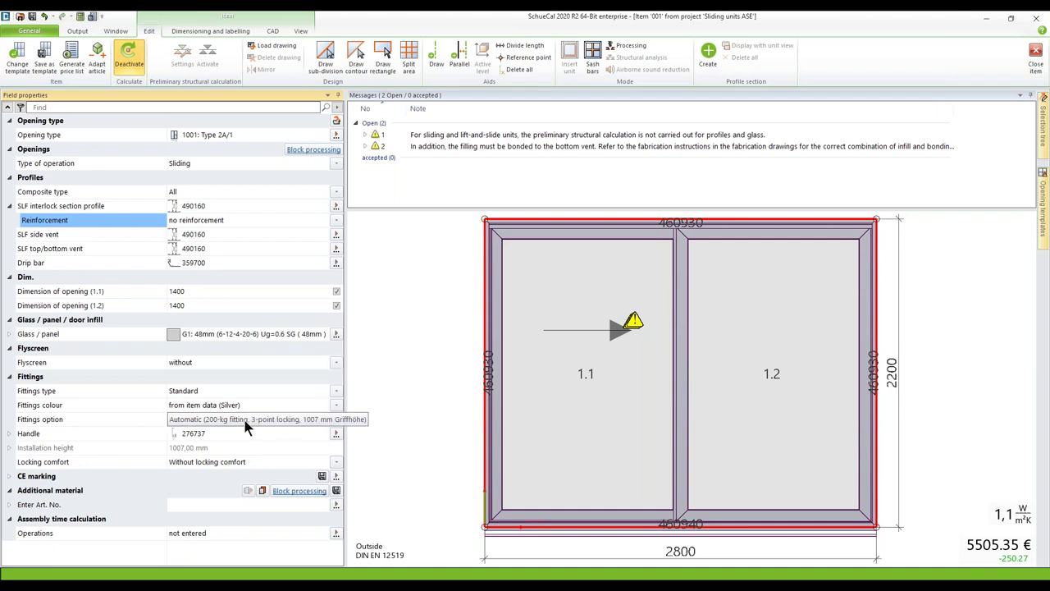
click(109, 425)
click(337, 420)
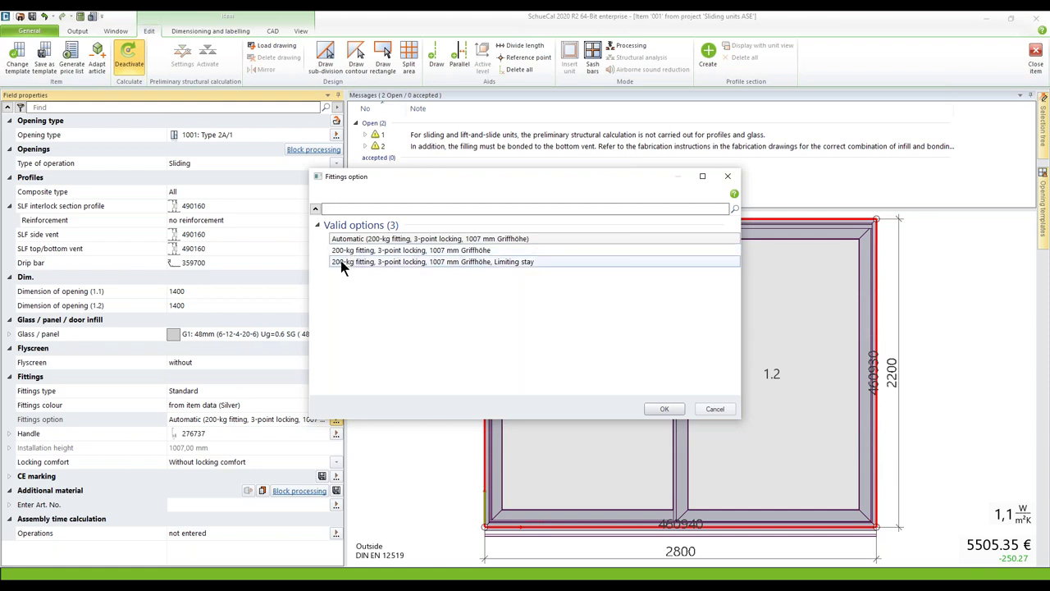
click(425, 263)
click(731, 409)
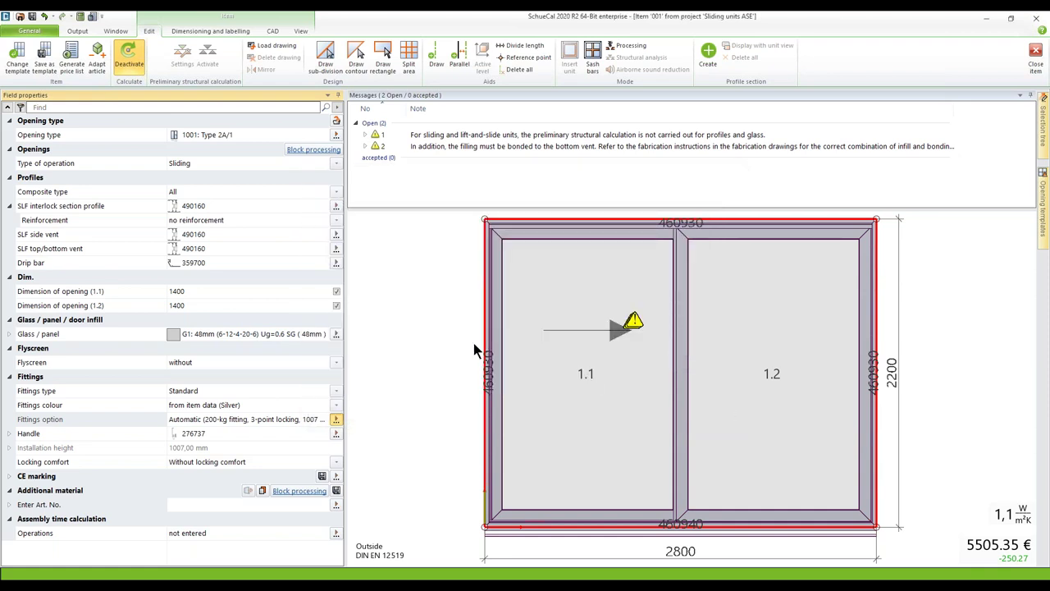
Step: Change the interlock profile to 490200, restoring reinforcement and 350-kg automatic fittings at 6010.67 €
click(336, 206)
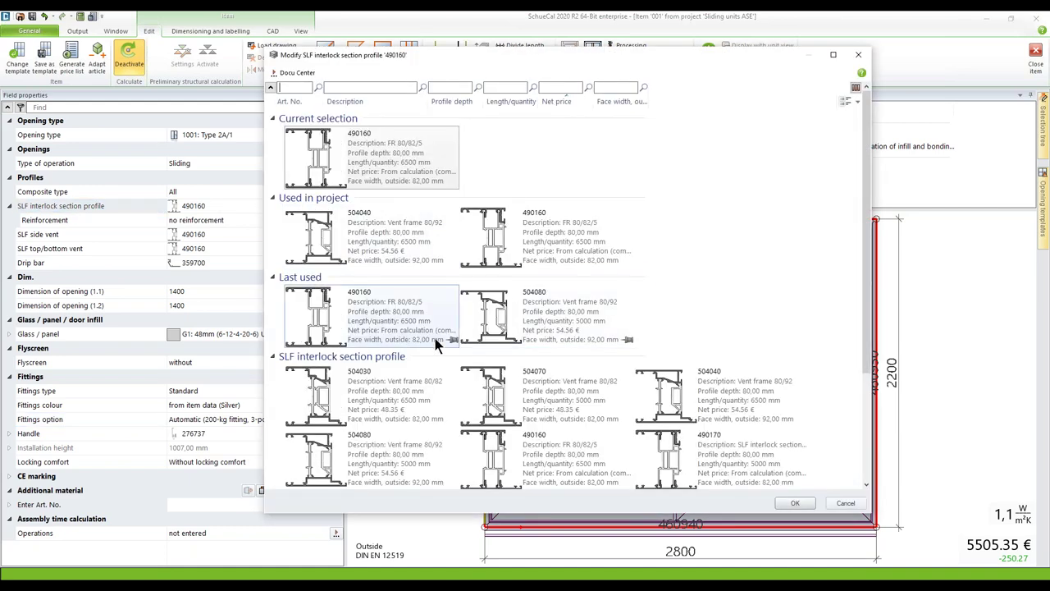
scroll(430, 356, down, 3)
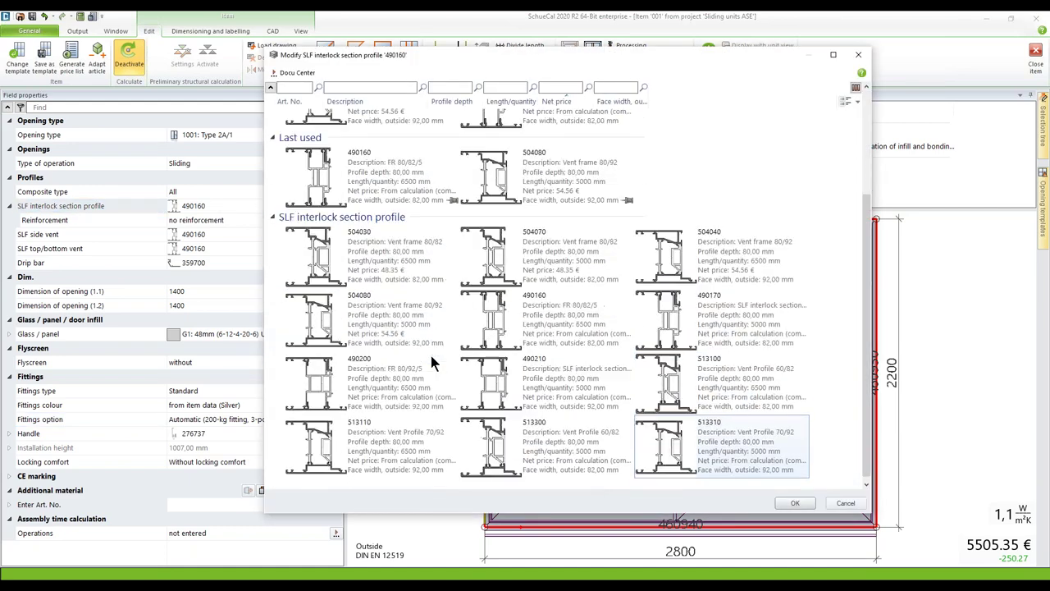
click(351, 366)
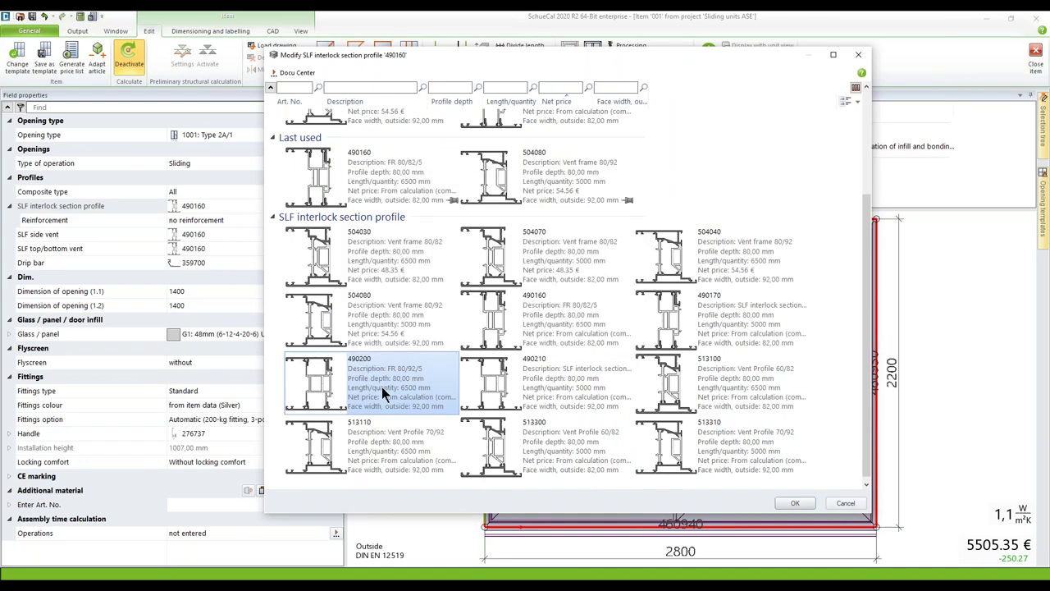
click(408, 407)
click(786, 504)
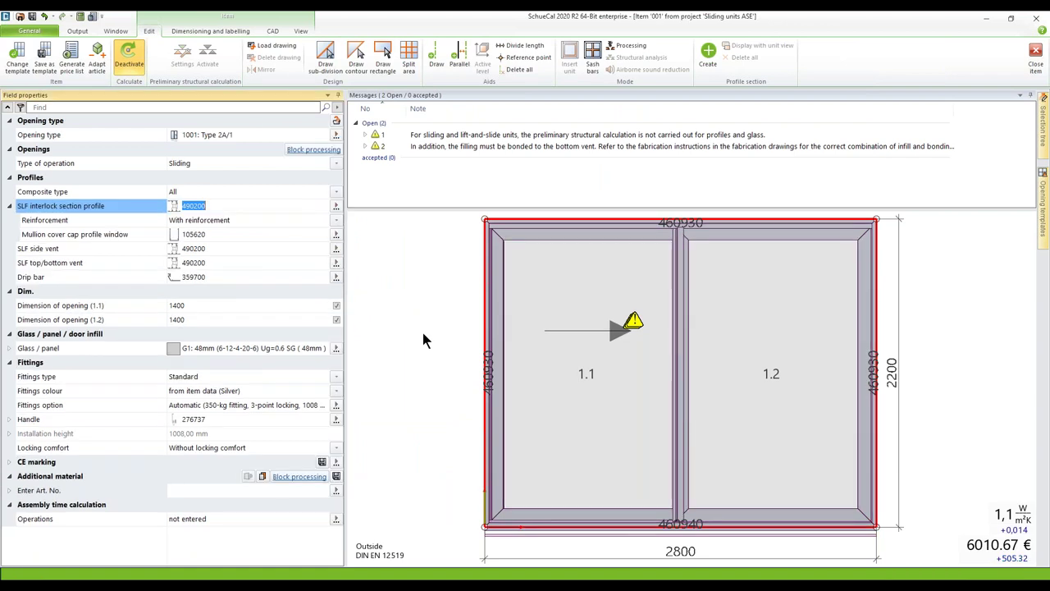
Step: Keep the 350-kg automatic fittings and Without locking comfort, and list the operation types
click(337, 405)
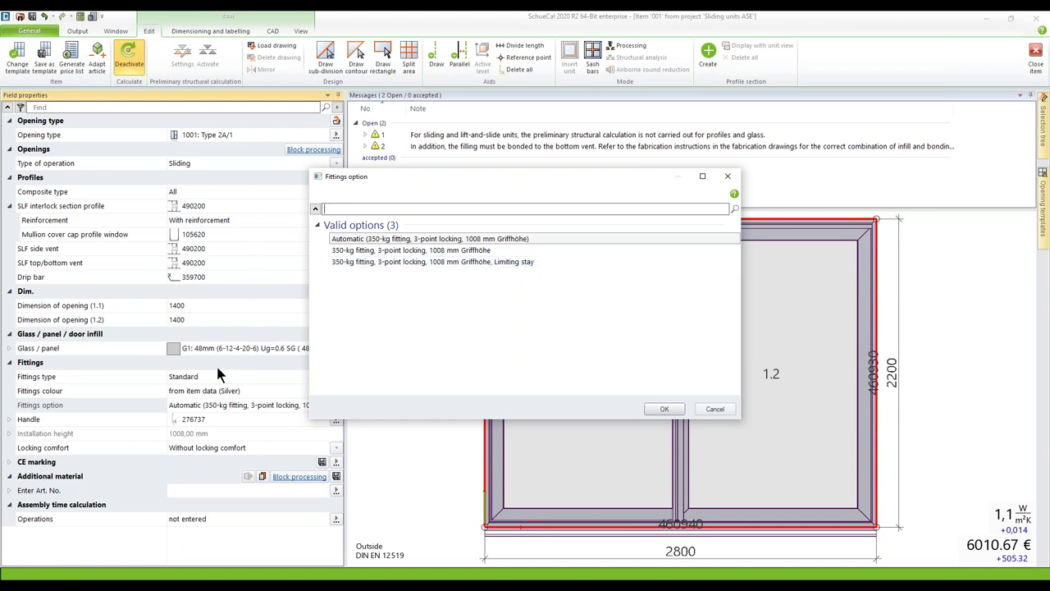
click(708, 409)
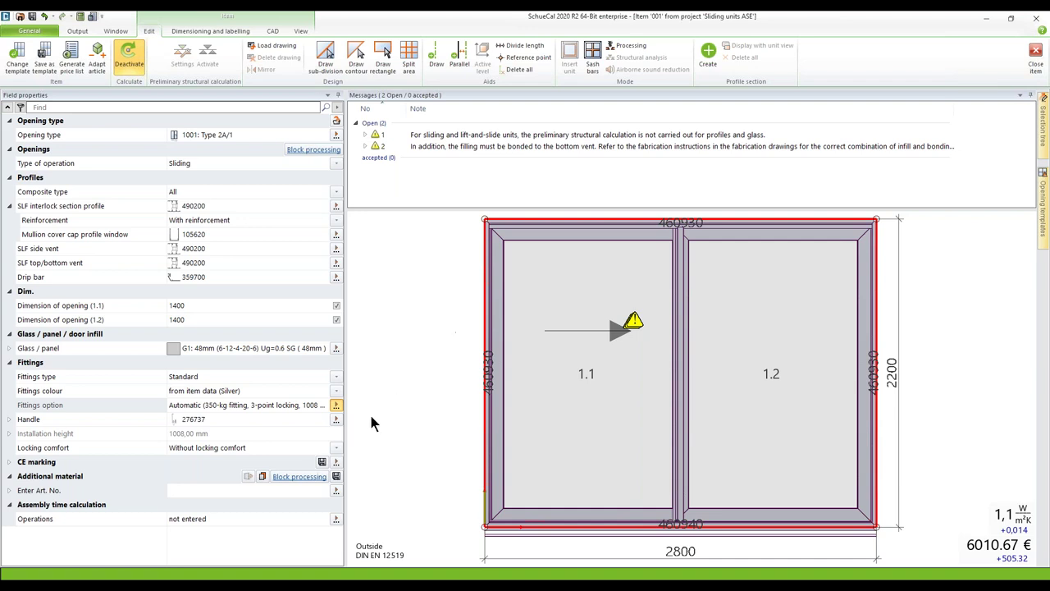
click(334, 448)
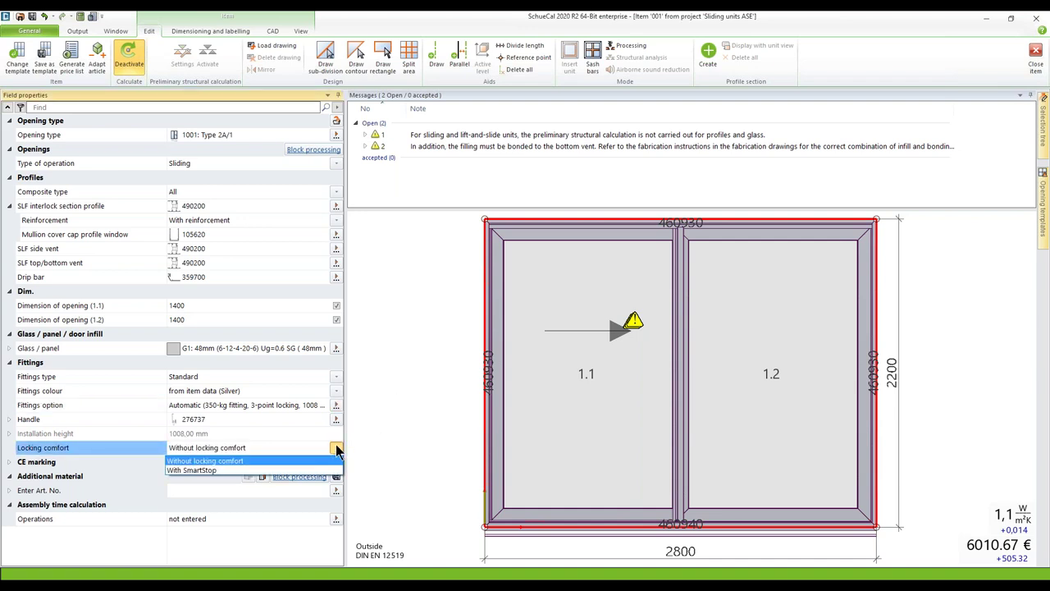
click(244, 460)
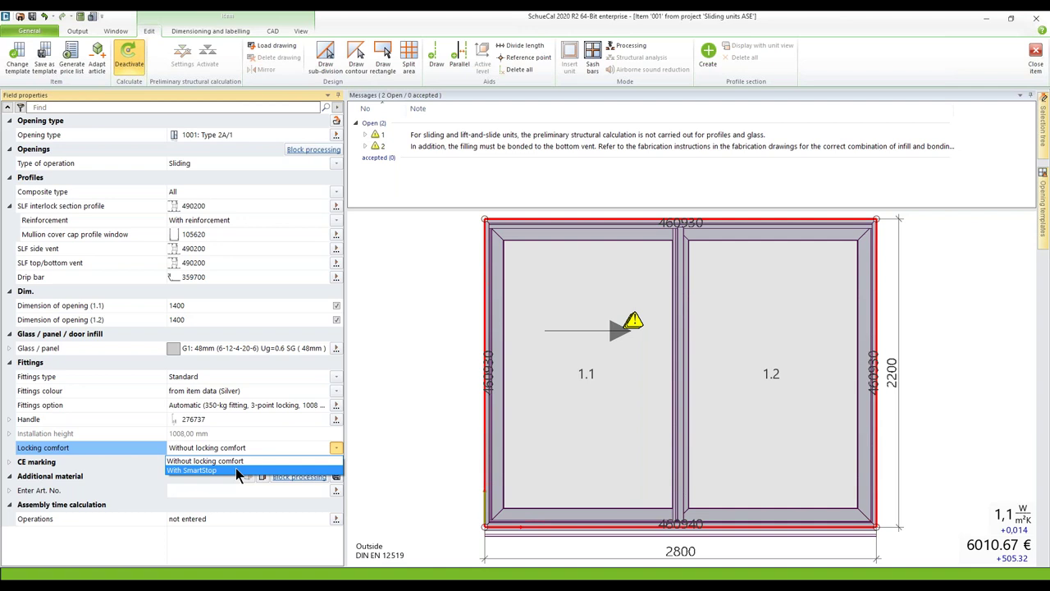
click(367, 422)
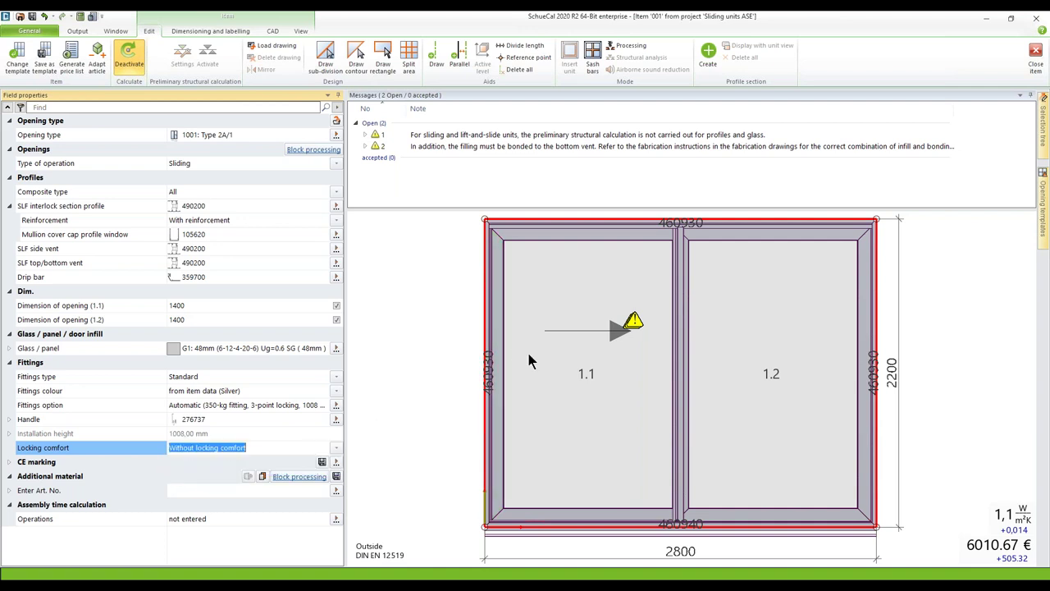
click(335, 166)
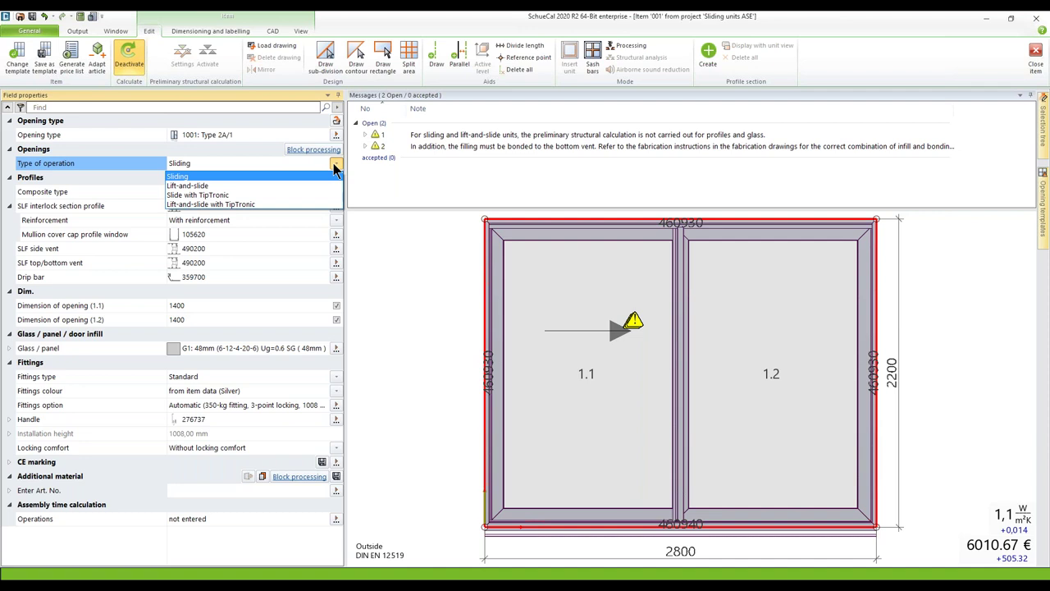
Step: Make the unit Lift-and-slide and review the 500 kg fittings option without changing it
click(275, 186)
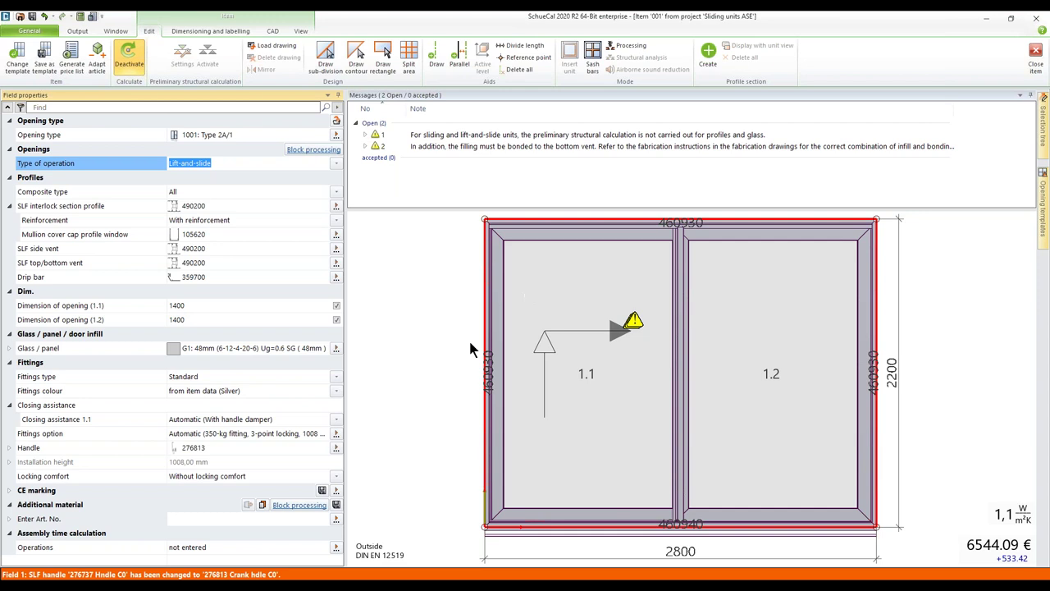
click(336, 433)
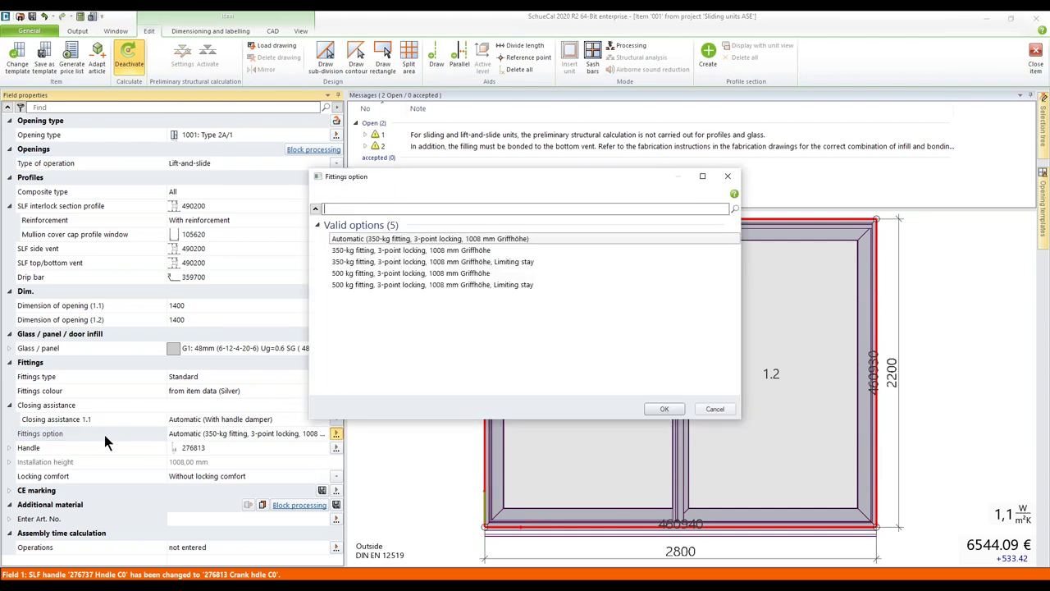
click(343, 276)
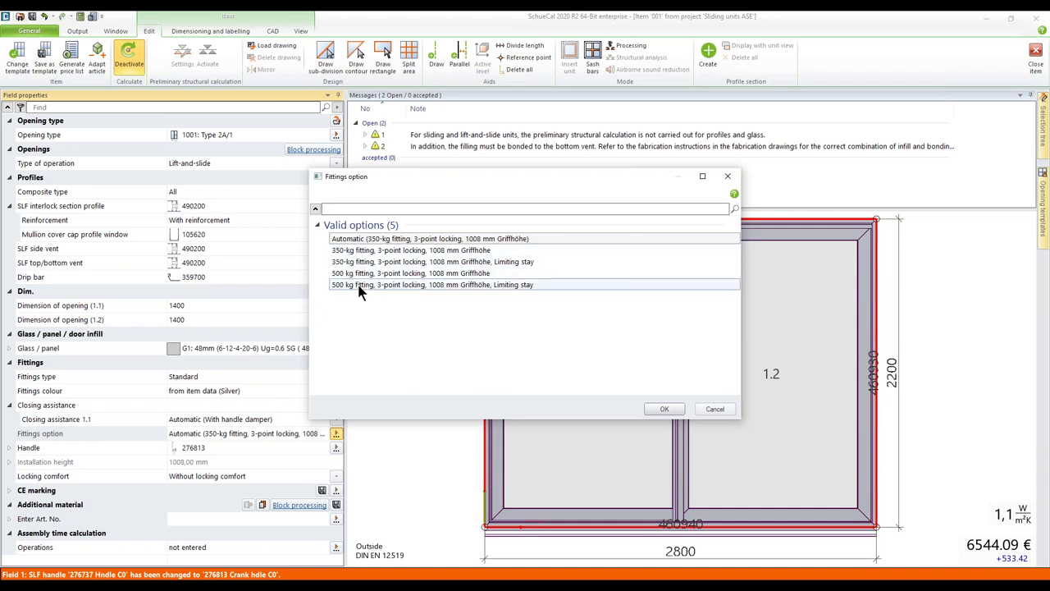
click(715, 410)
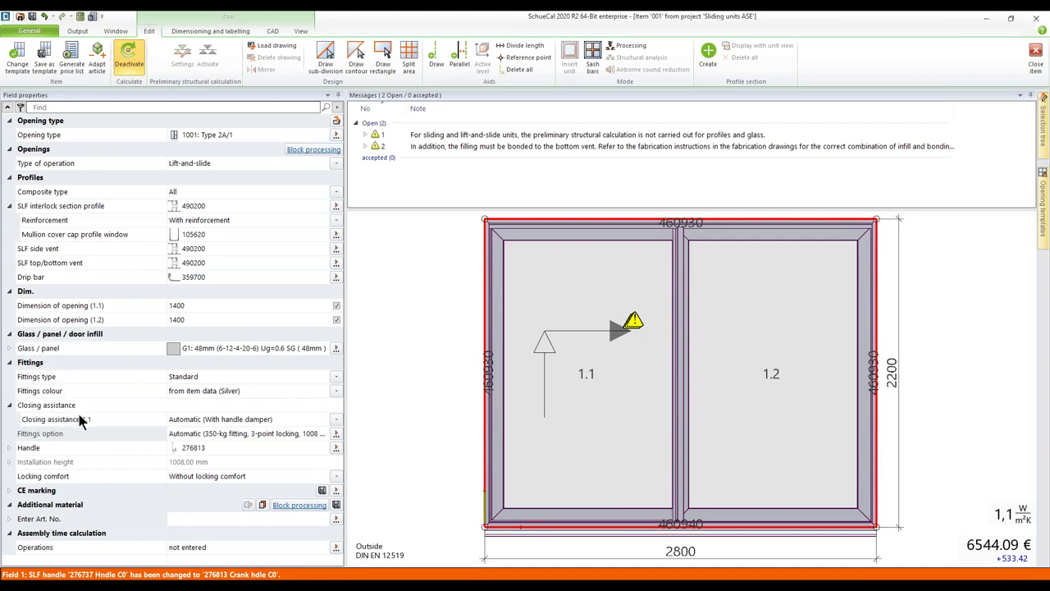
Step: Leave closing assistance 1.1 on automatic and locking comfort unchanged, returning to the operation types
click(336, 419)
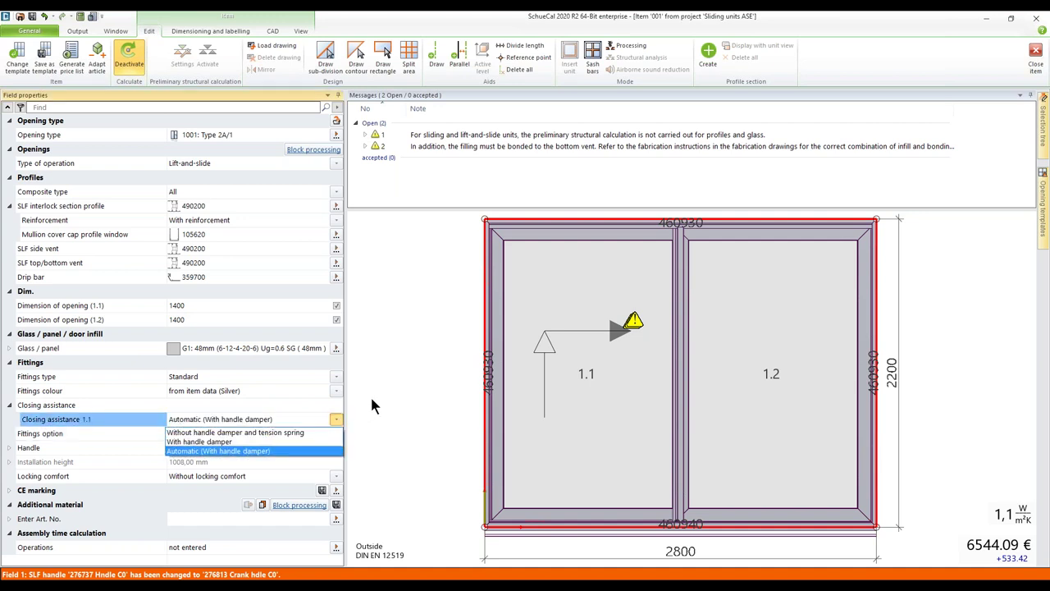
key(Return)
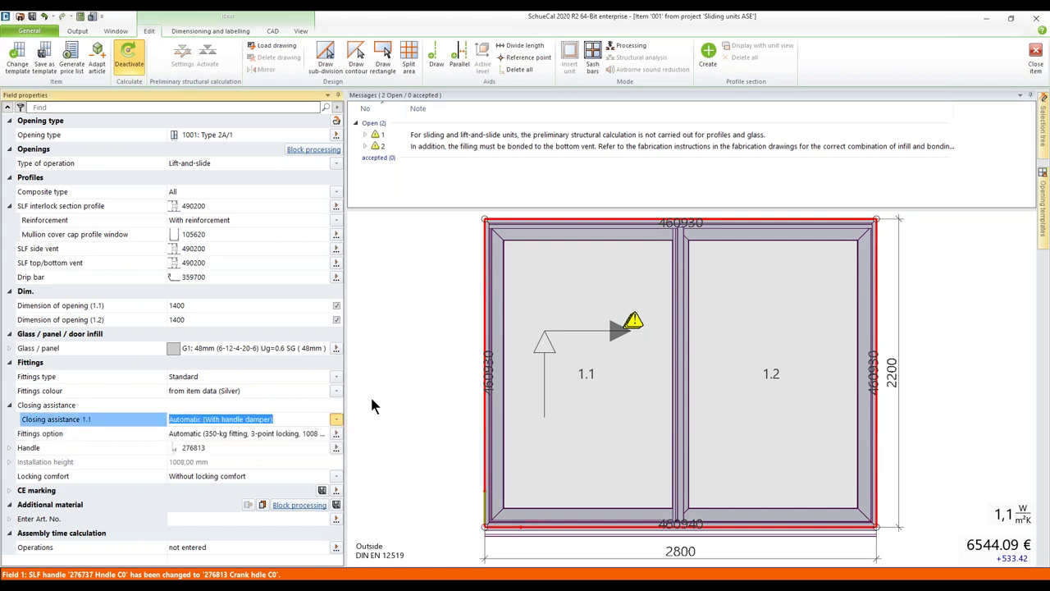
click(336, 477)
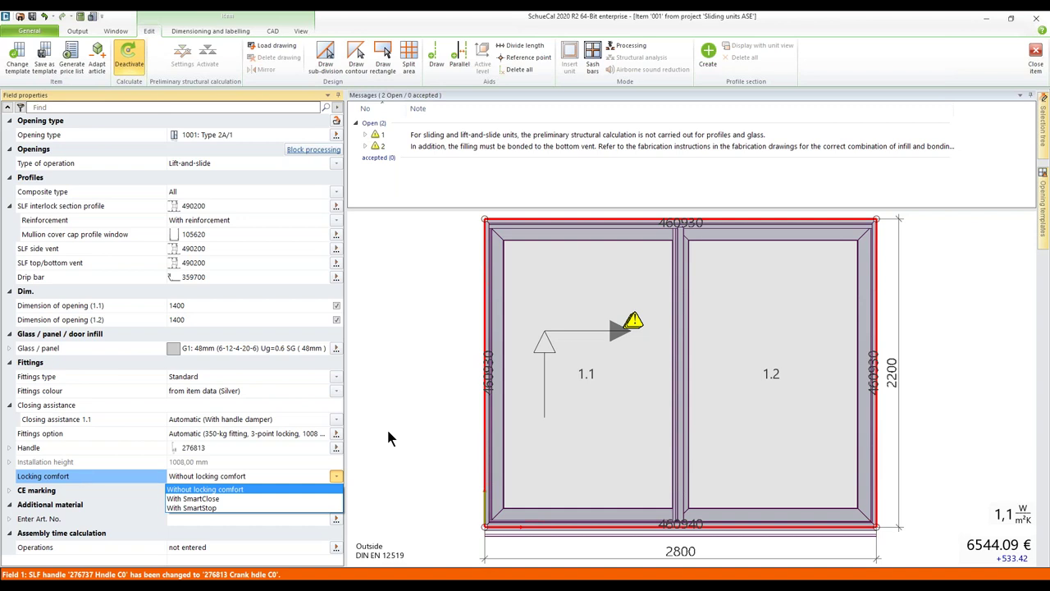
key(Return)
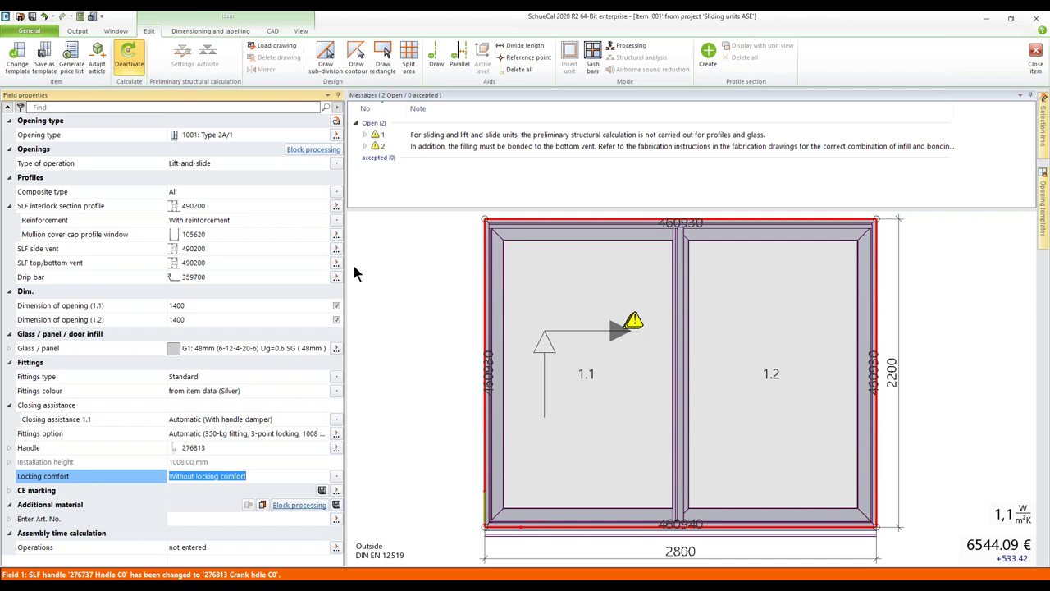
click(335, 164)
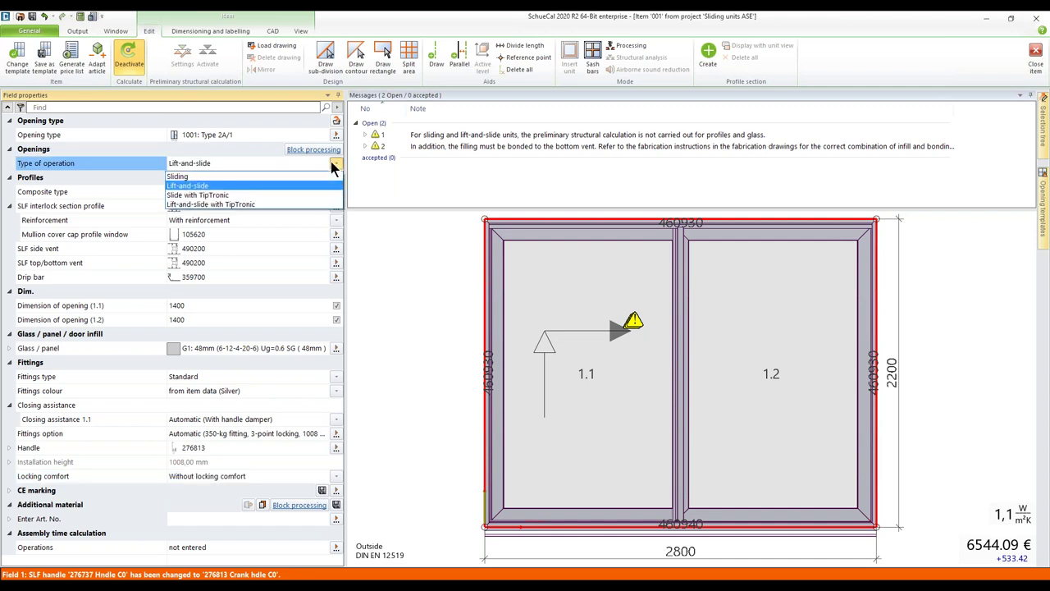
Step: Make the unit lift-and-slide with TipTronic, keeping building use N3 and operation mode S2
click(271, 205)
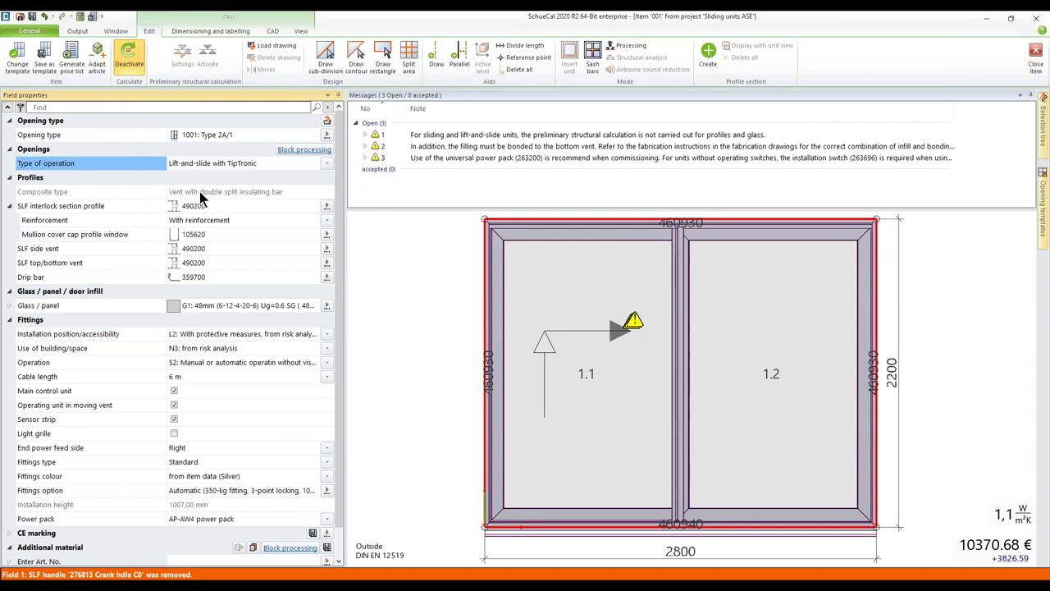
click(268, 195)
click(327, 348)
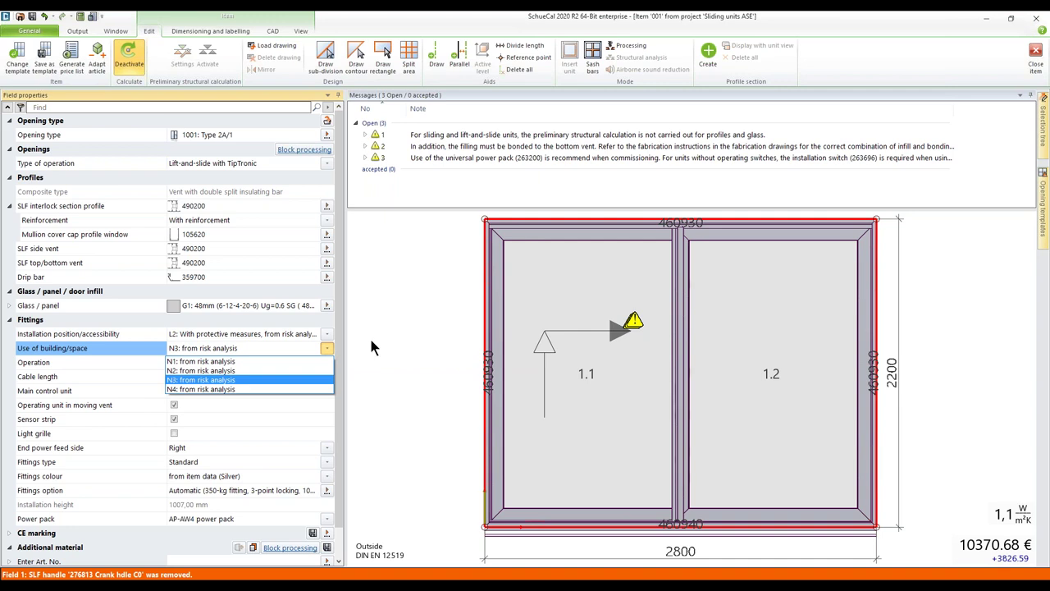
click(327, 348)
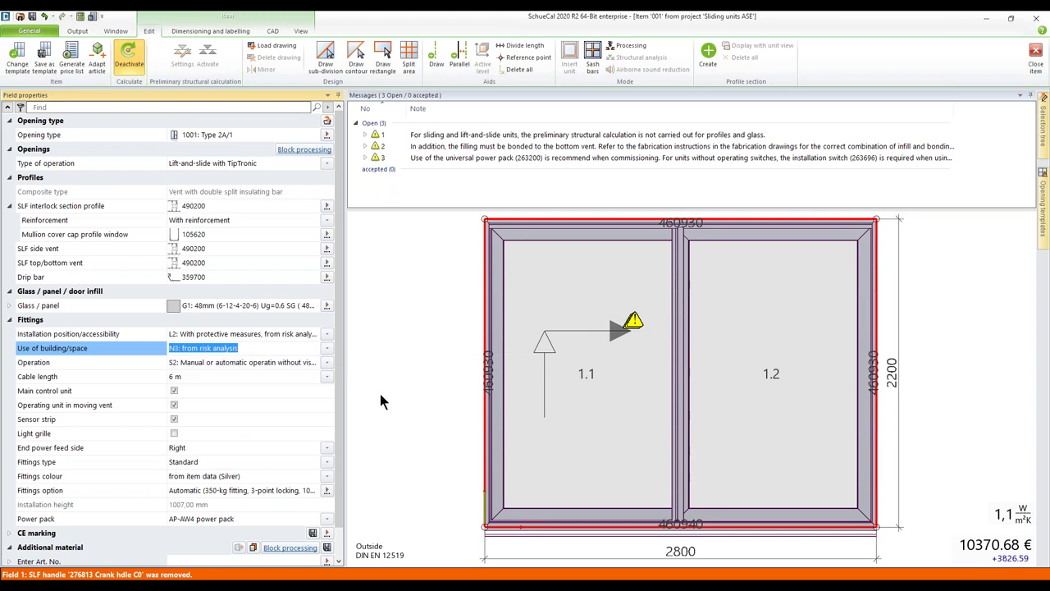
click(328, 362)
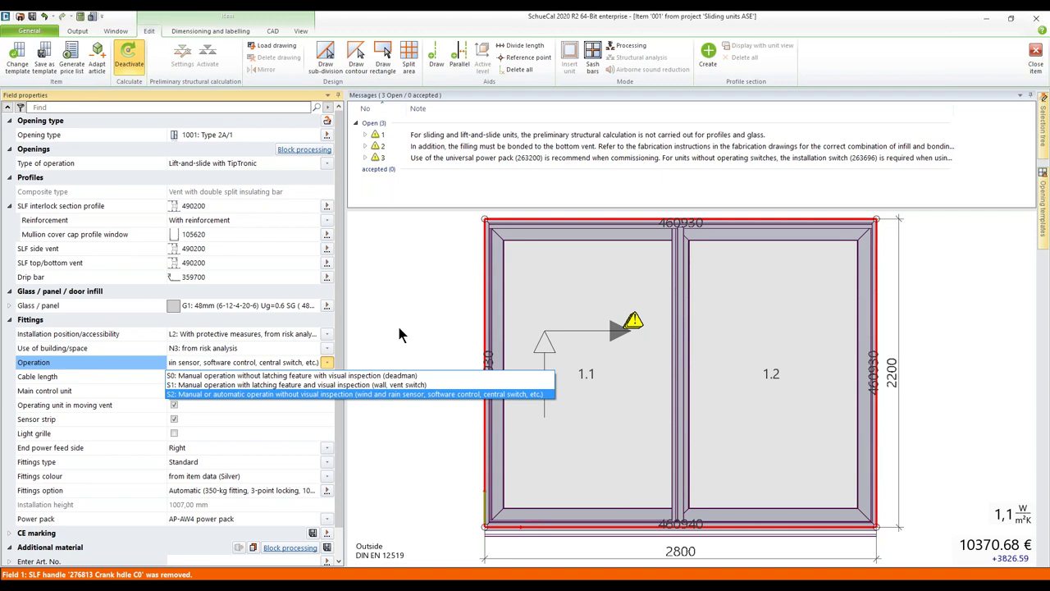
key(Return)
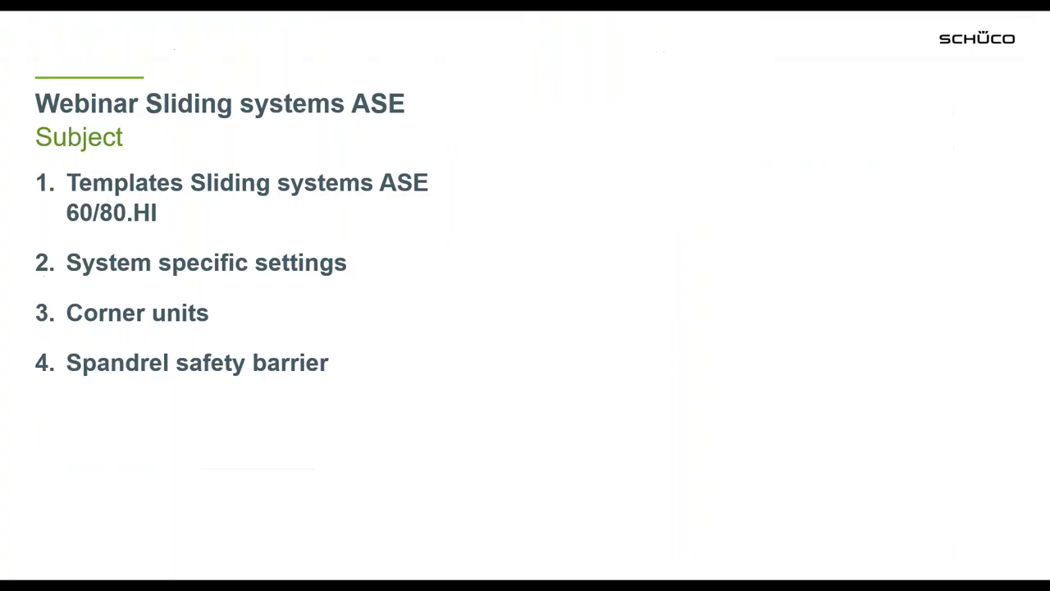
Step: Advance the presentation from the Subject slide to the Risk analysis slide
click(428, 435)
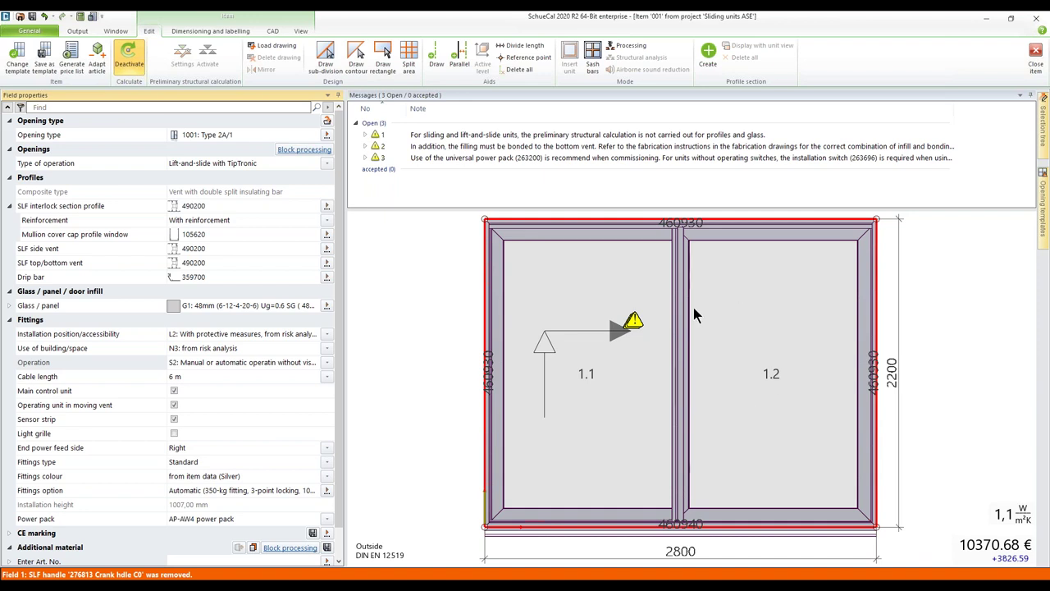
Step: Close item 001 and open item 002, the all-glass corner unit
click(1036, 53)
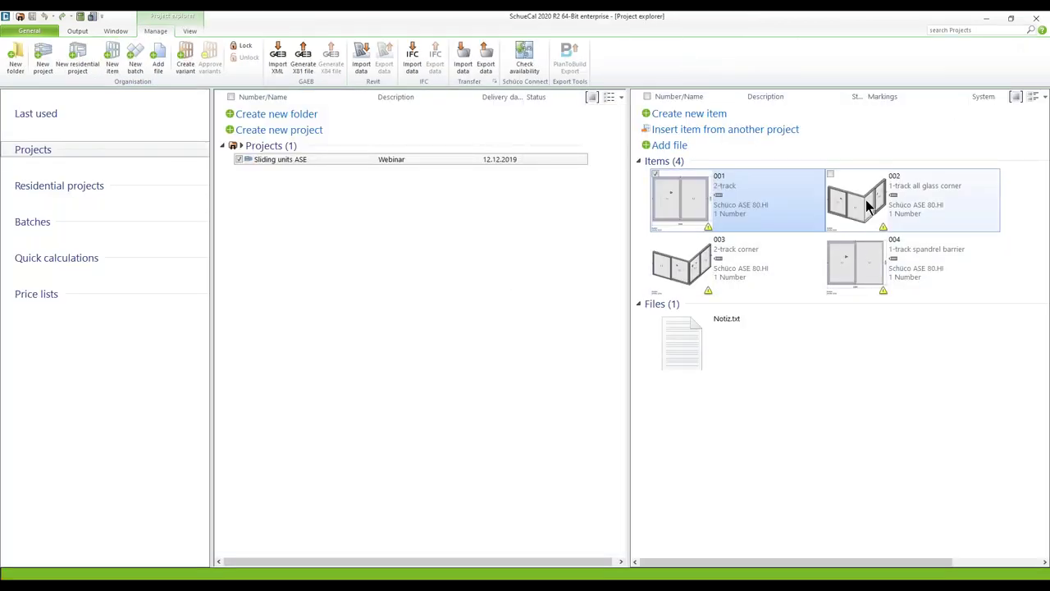
click(867, 206)
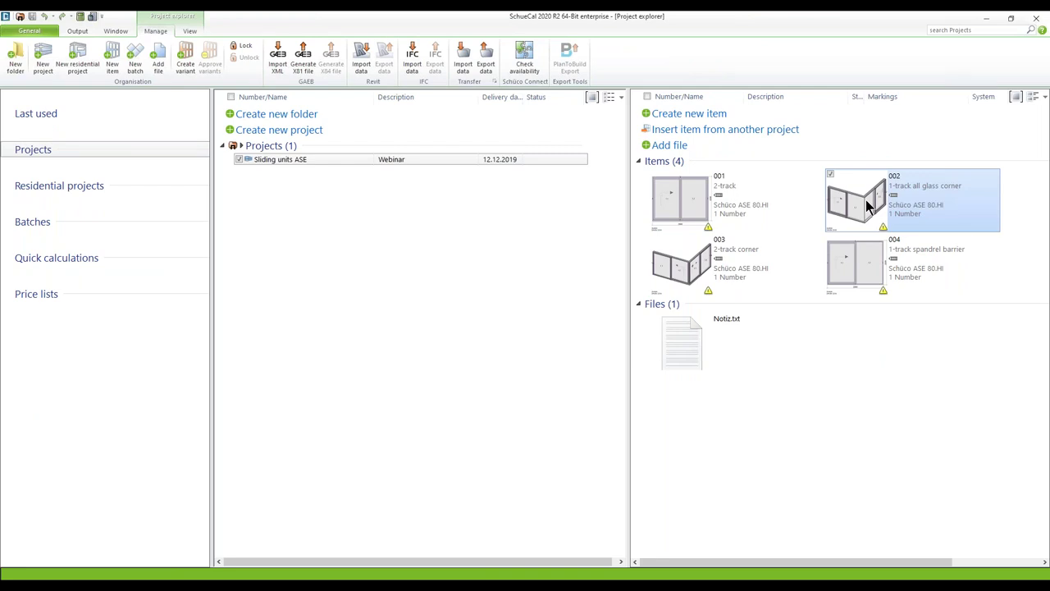
double_click(868, 206)
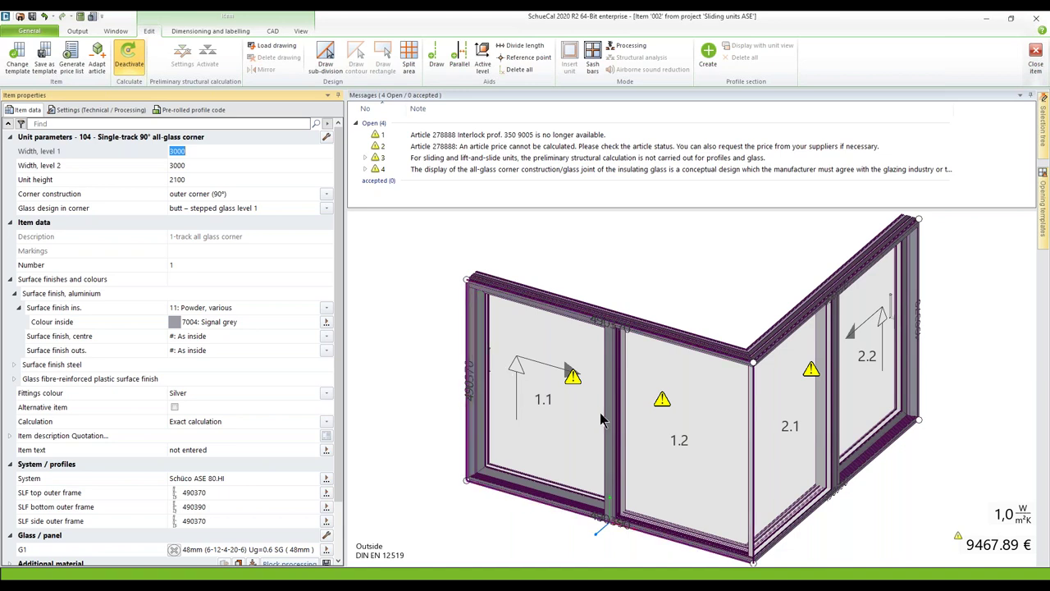
Step: Select the 1.1/1.2 mullion together with the corner post in the 3D view
click(632, 462)
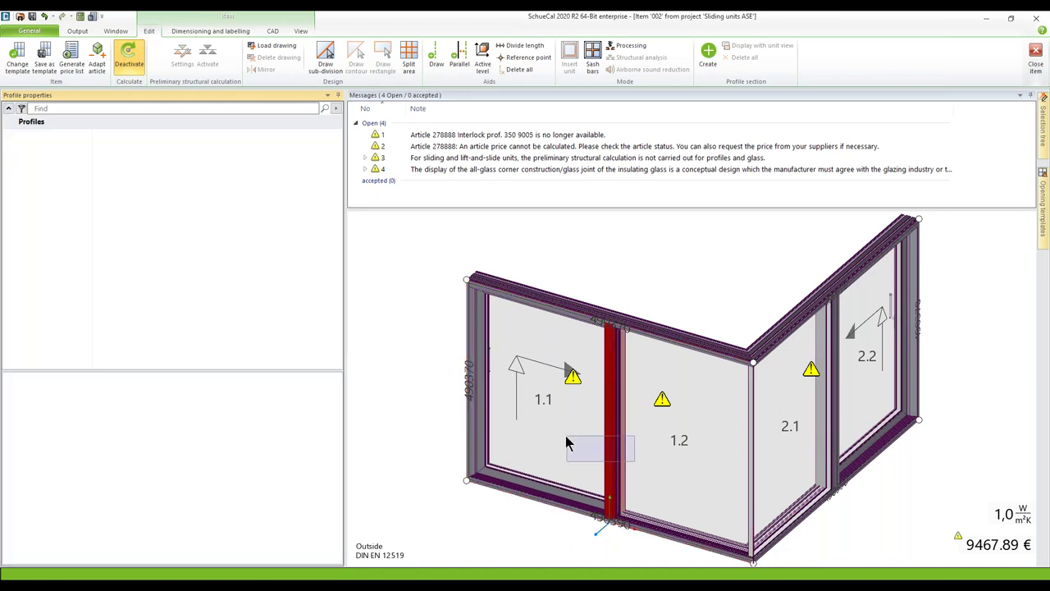
click(750, 435)
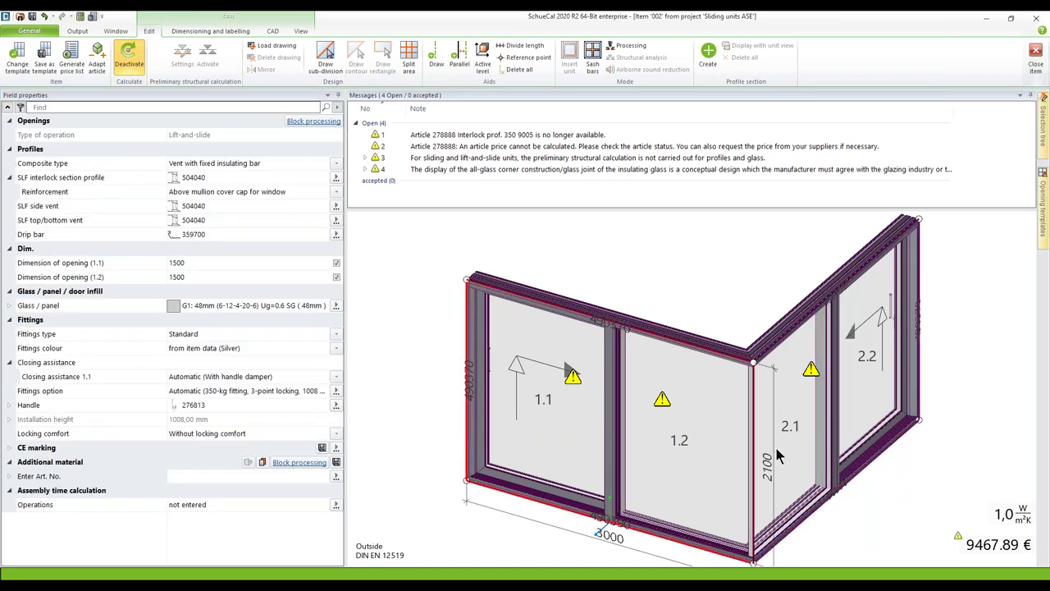
ctrl+click(611, 414)
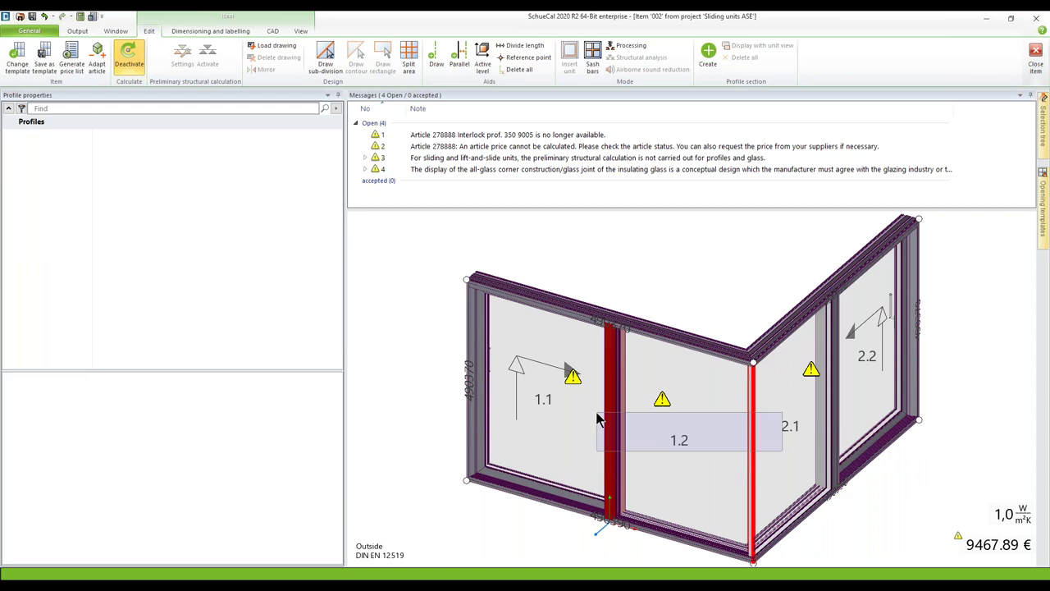
ctrl+click(475, 396)
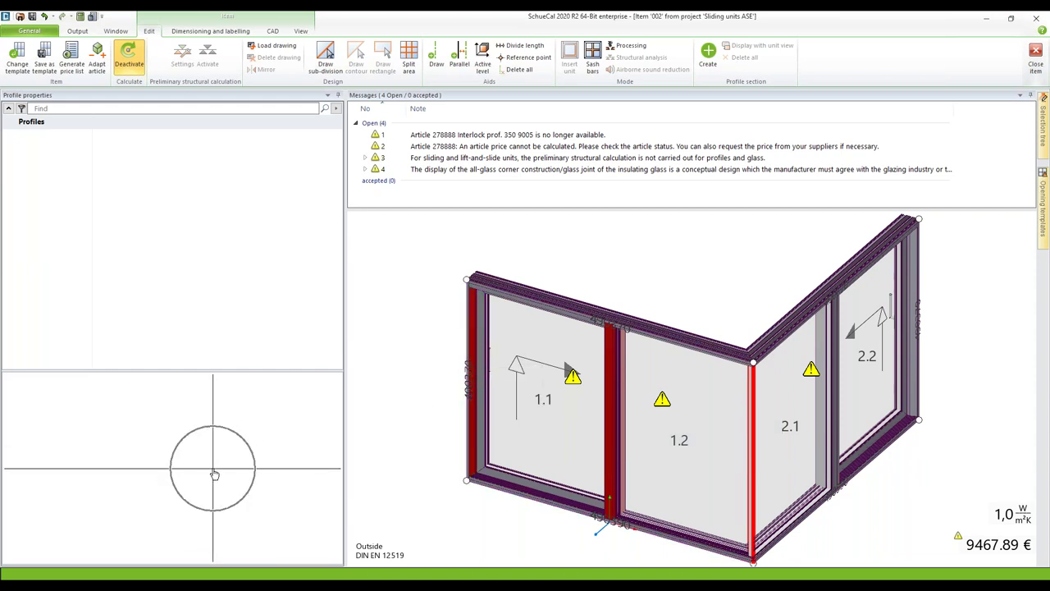
double_click(215, 474)
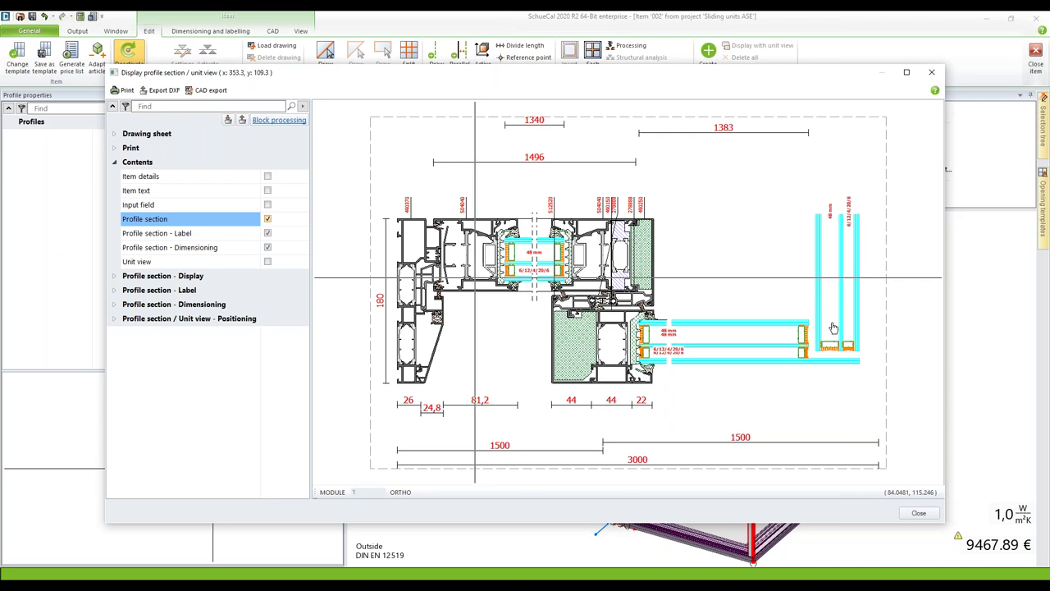
click(918, 515)
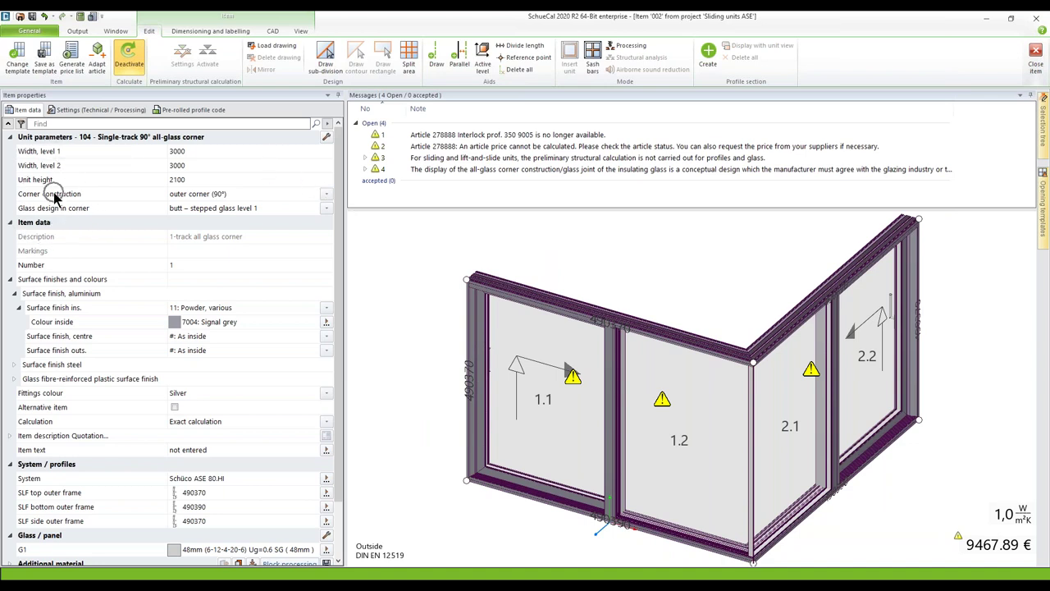
click(326, 195)
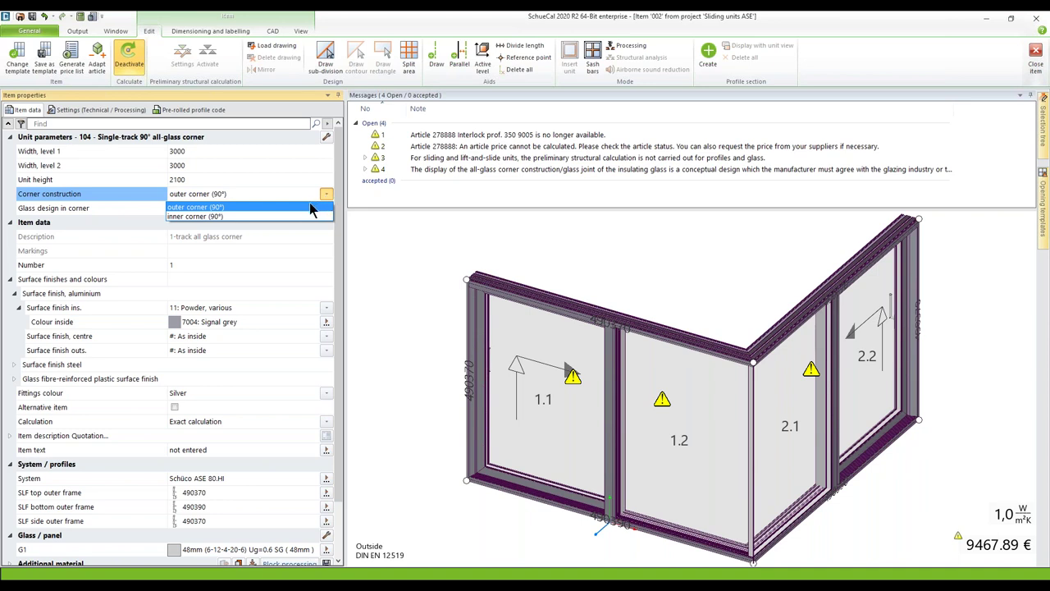
click(305, 216)
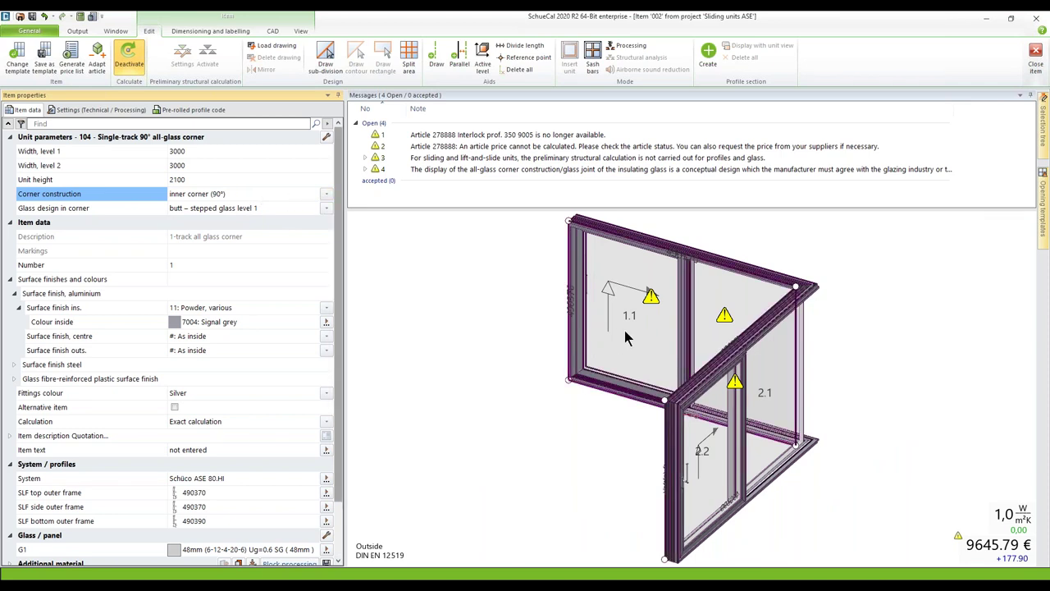
click(326, 197)
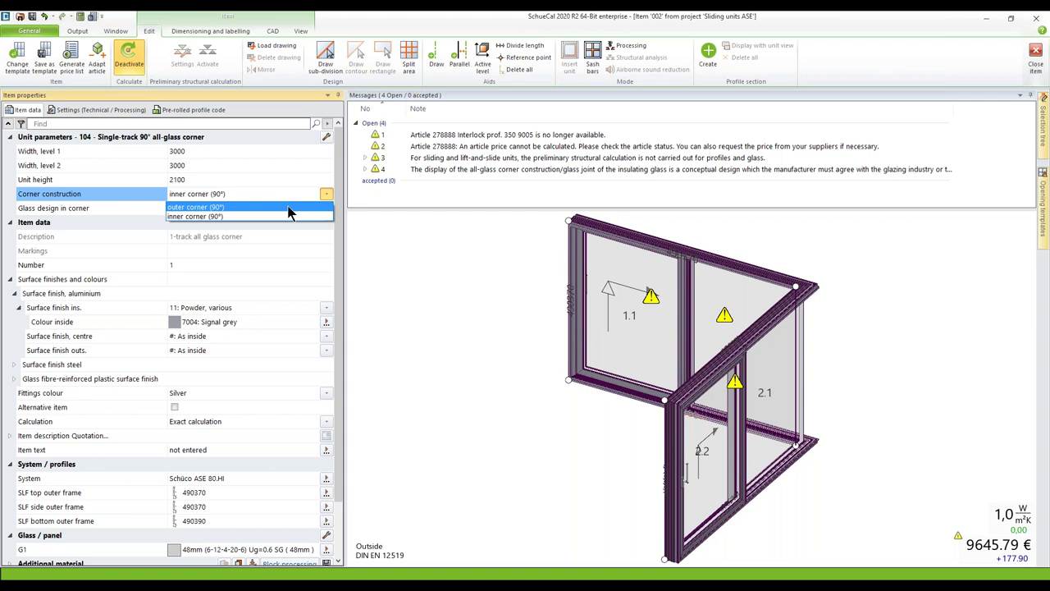
click(289, 207)
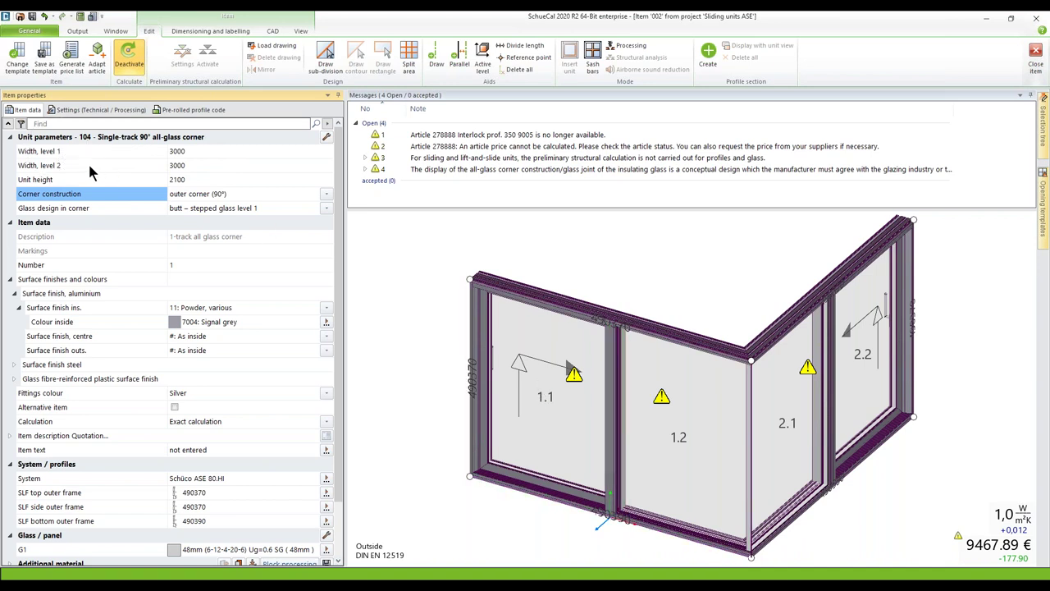
Step: Change width level 1 from 3000 to 4000 and select the corner post between 1.2 and 2.1
click(197, 151)
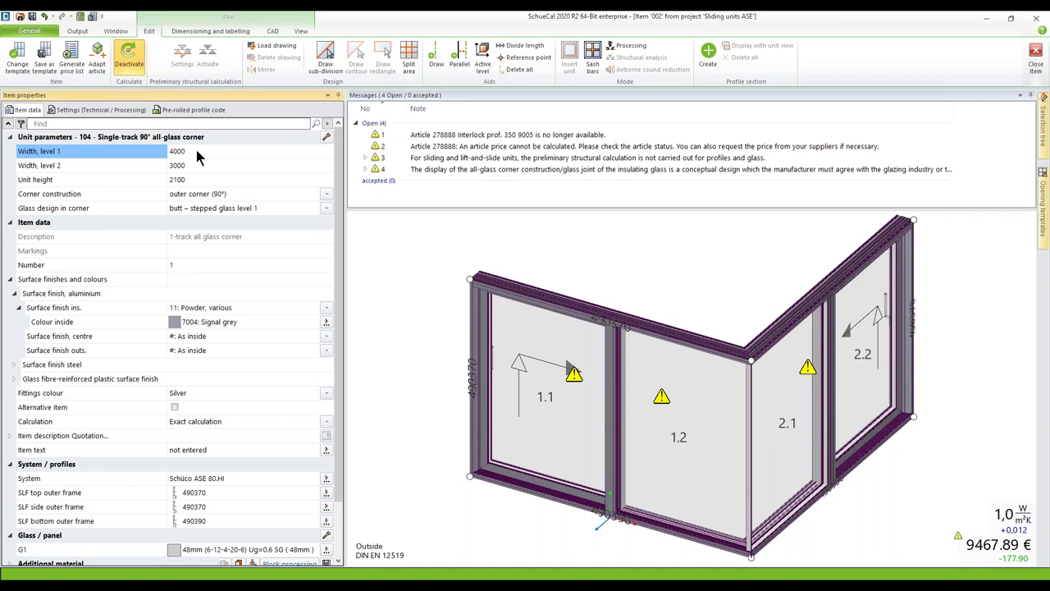
key(Return)
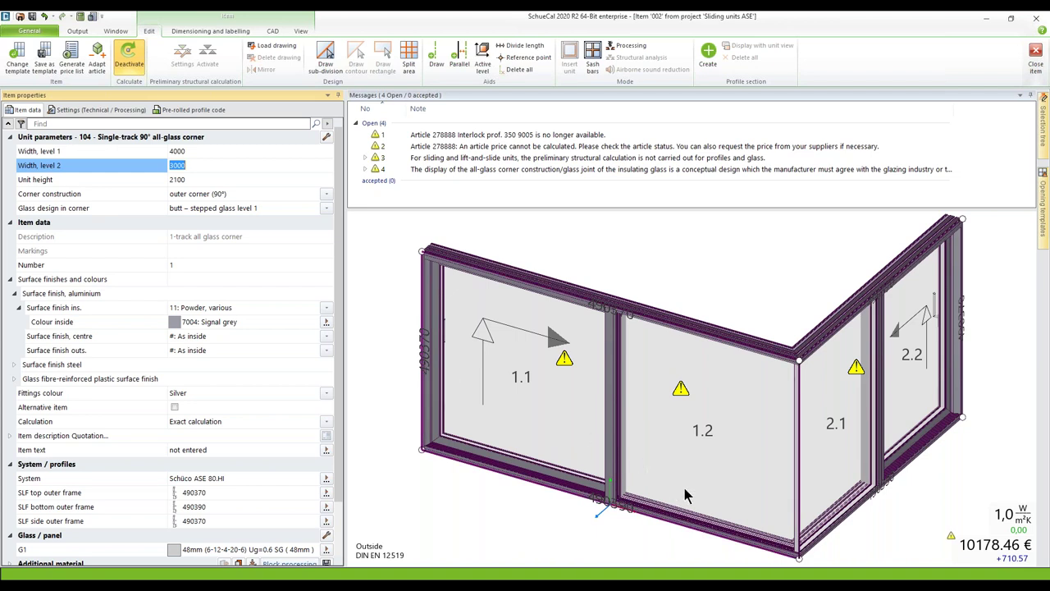
click(800, 463)
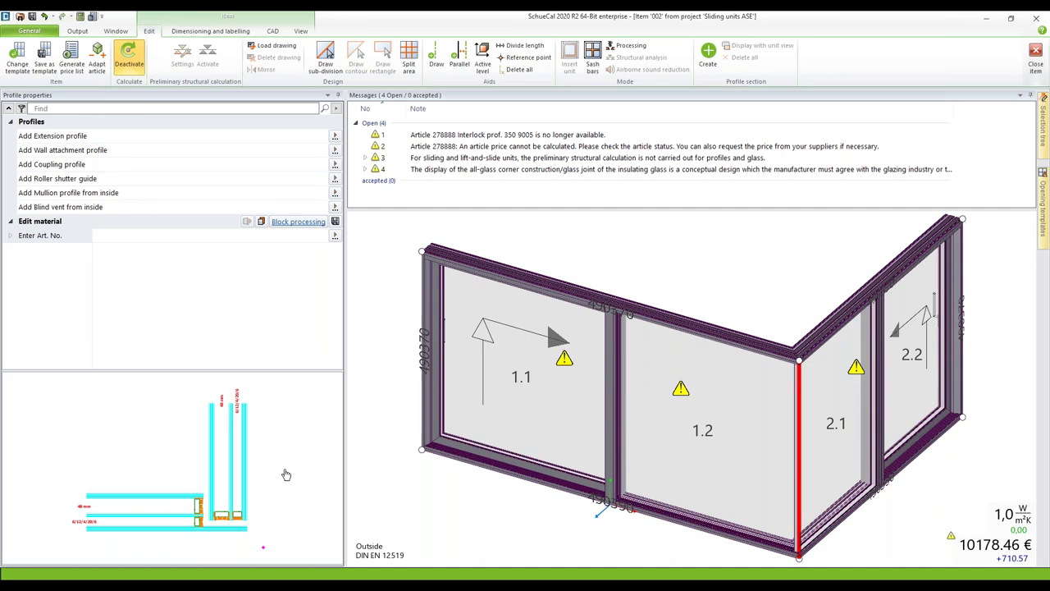
Step: Inspect the corner joint section, then switch the corner glass to stepped glass level 2
double_click(230, 487)
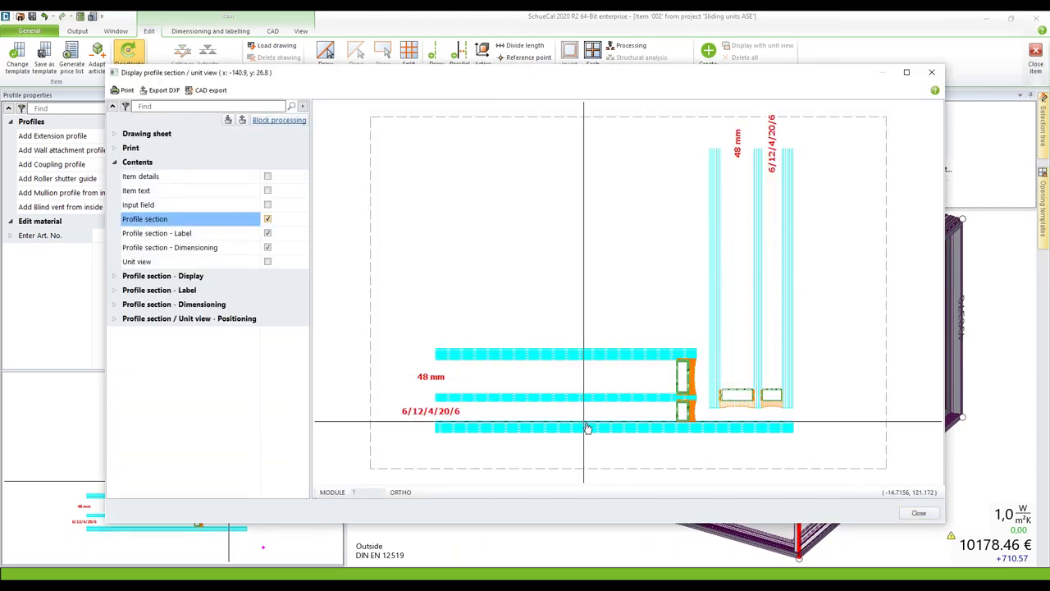
click(917, 515)
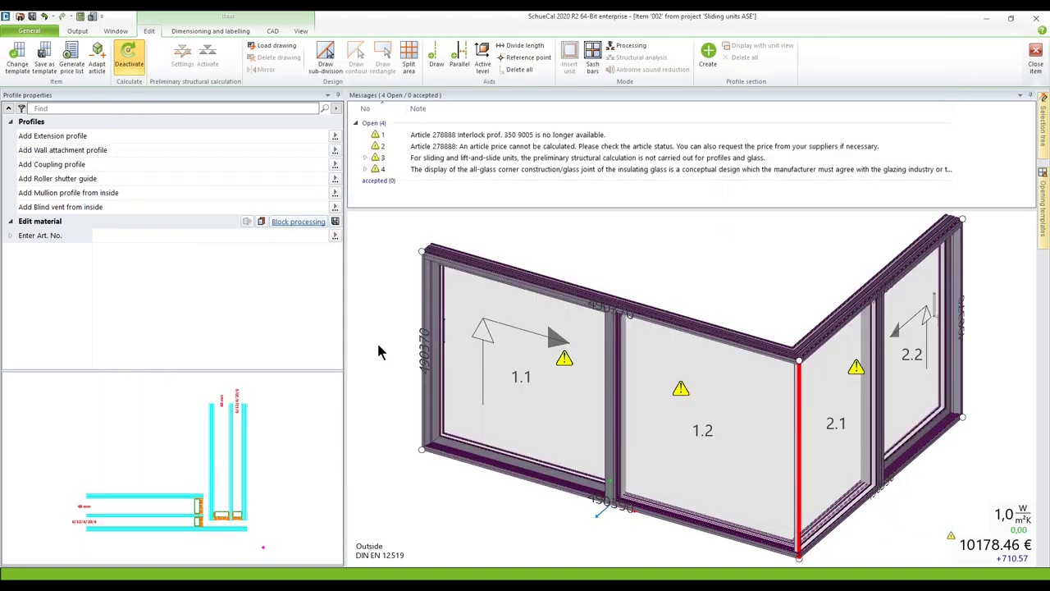
click(378, 347)
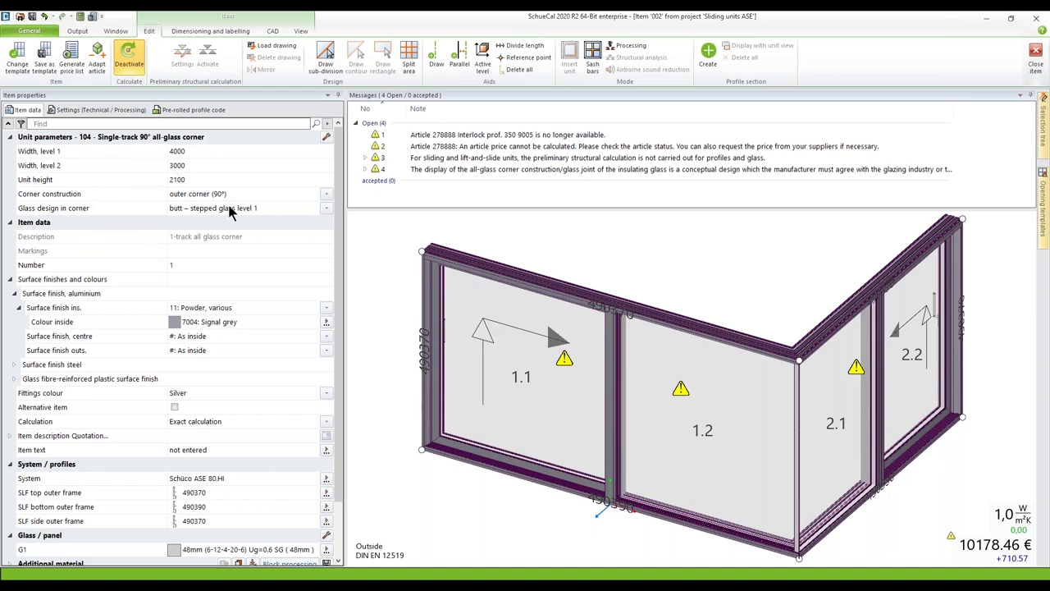
click(327, 208)
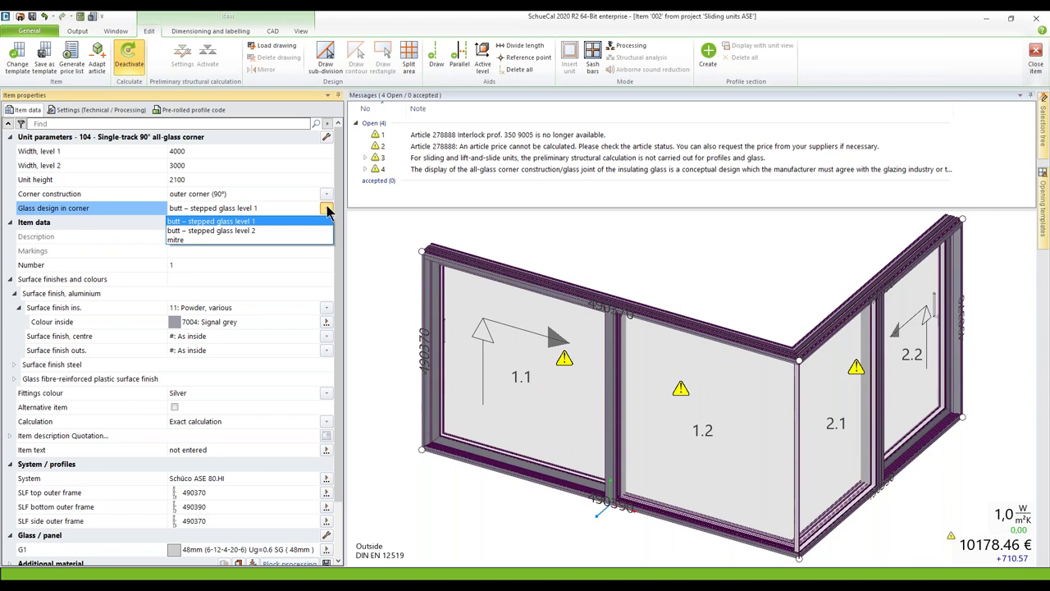
click(278, 231)
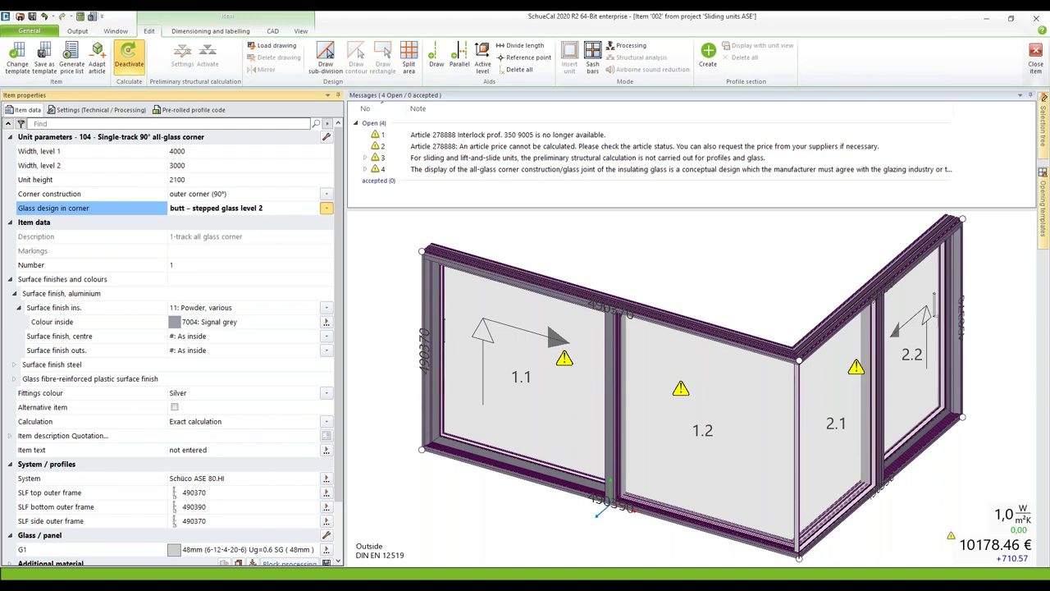
Step: Check the stepped corner section, then set the corner glass design to mitre
click(804, 486)
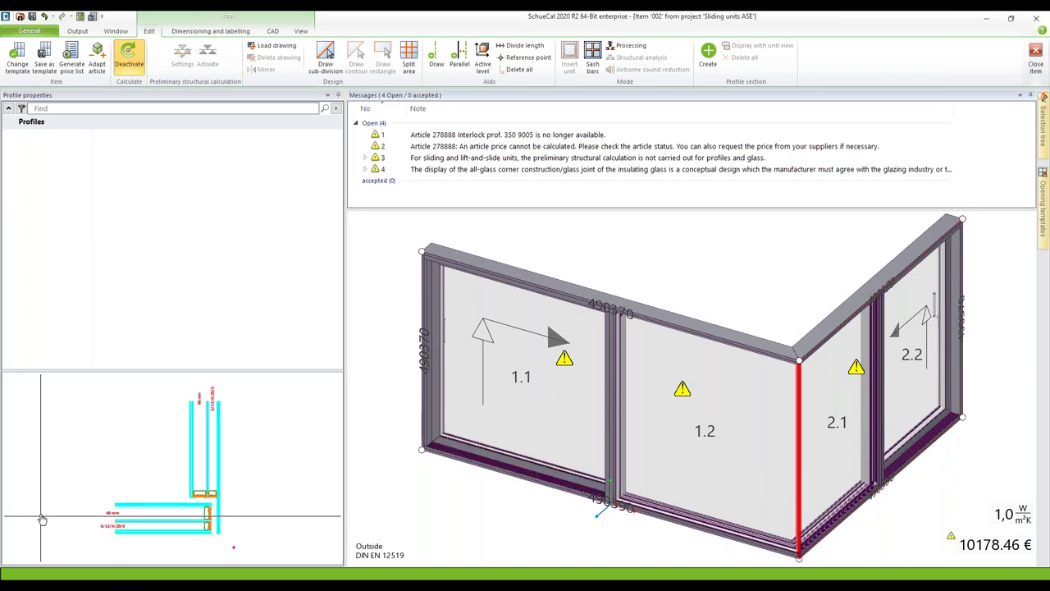
double_click(221, 515)
scroll(681, 347, up, 4)
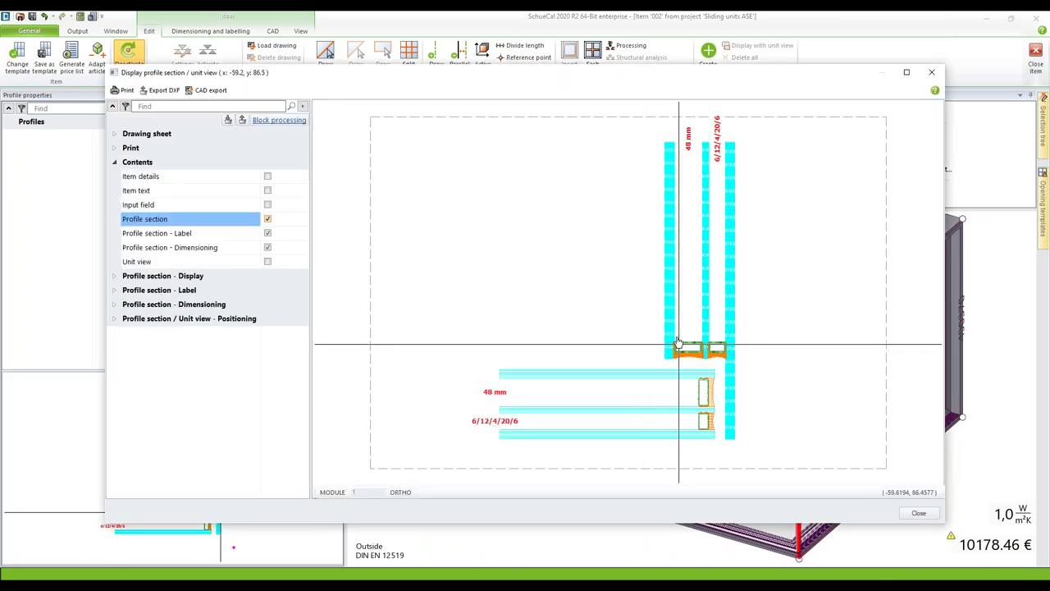
scroll(713, 355, down, 4)
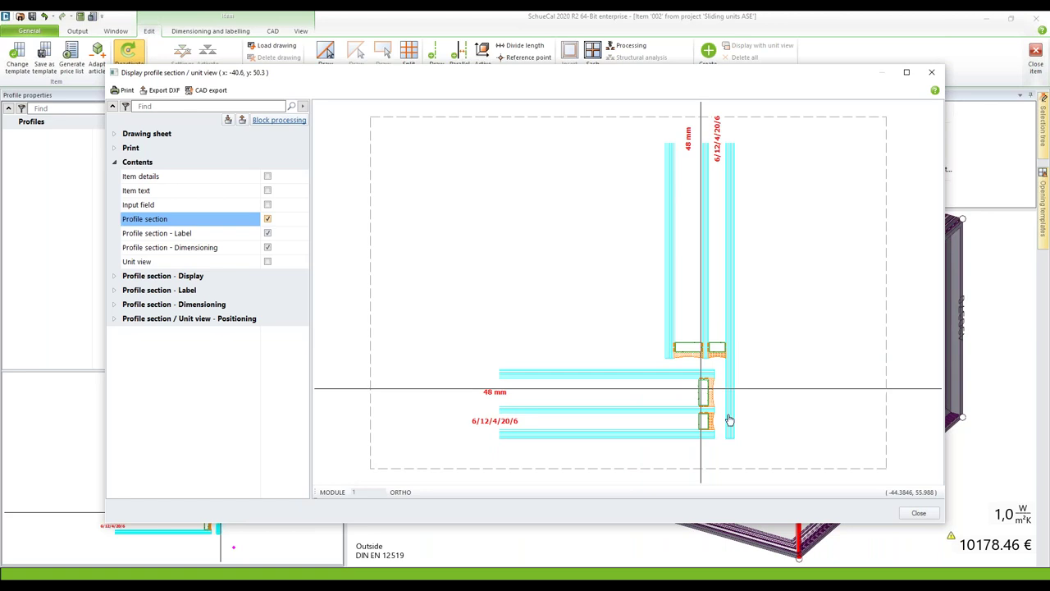
click(905, 509)
click(386, 297)
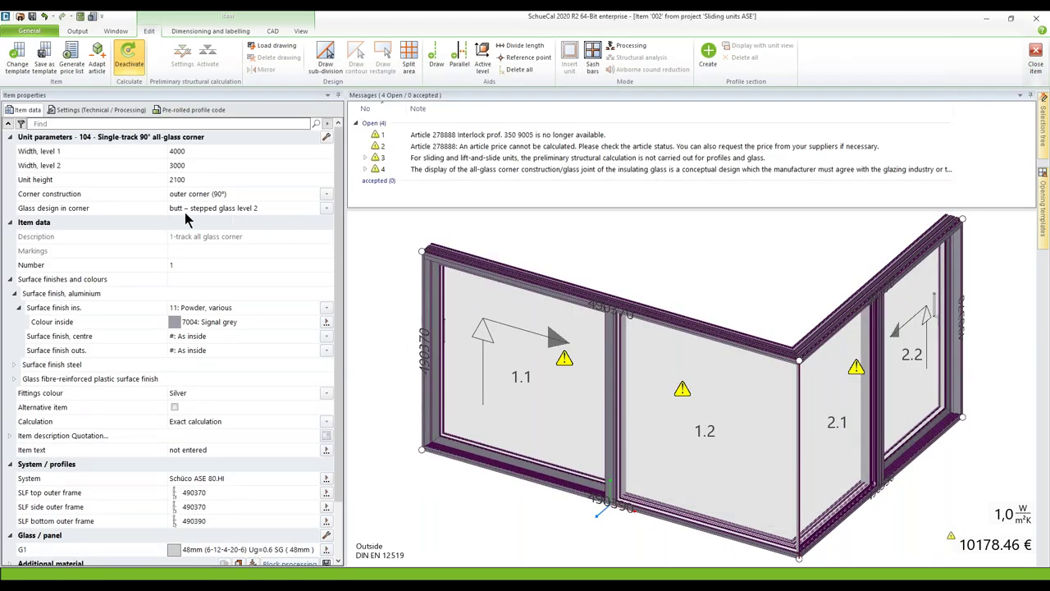
click(326, 208)
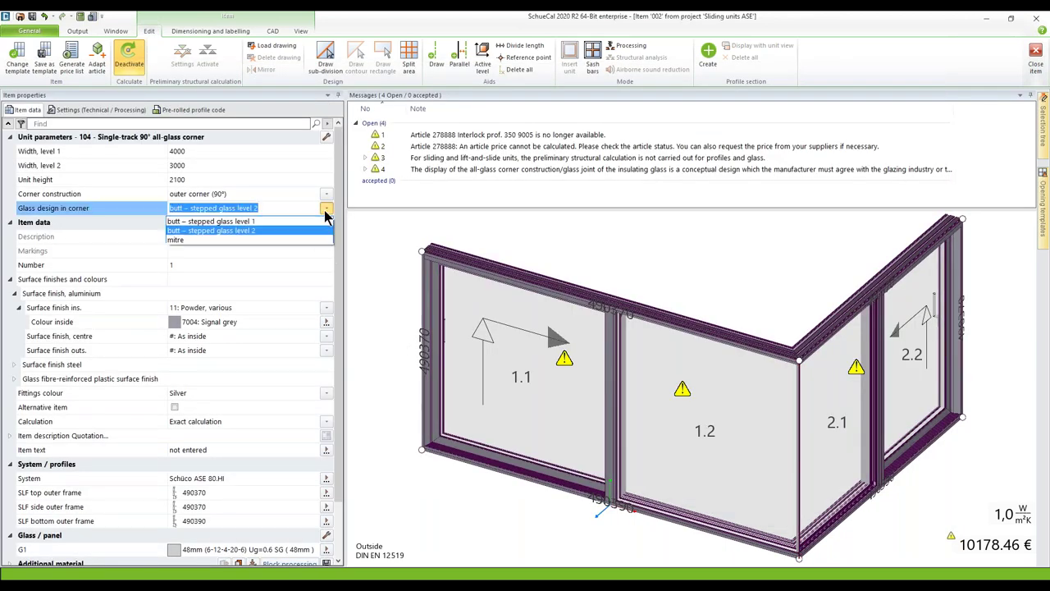
click(284, 239)
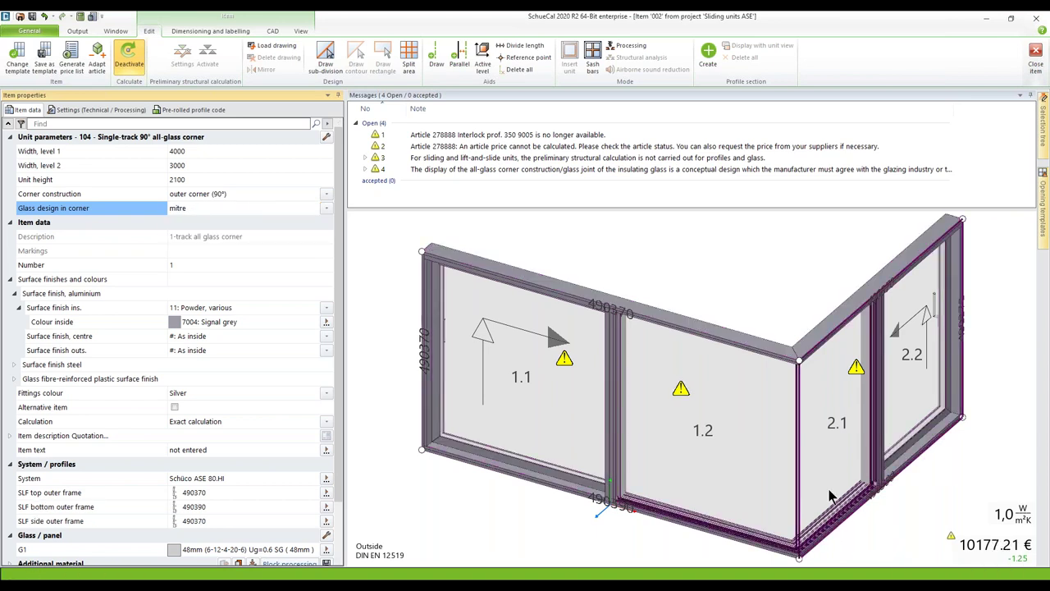
Step: Review the mitred corner section and show the left sliding wing's field properties
click(793, 469)
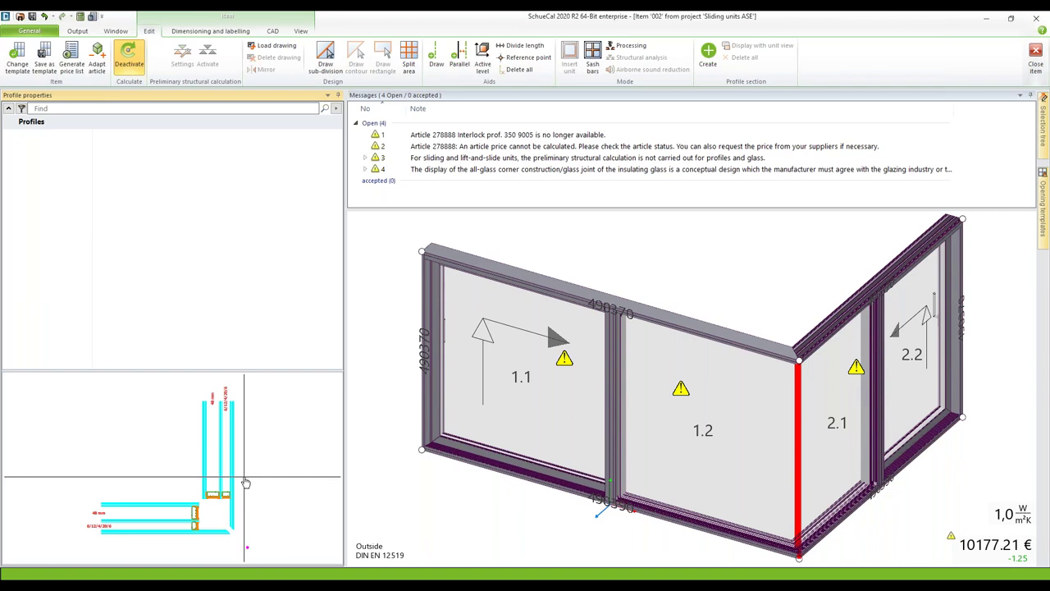
double_click(148, 492)
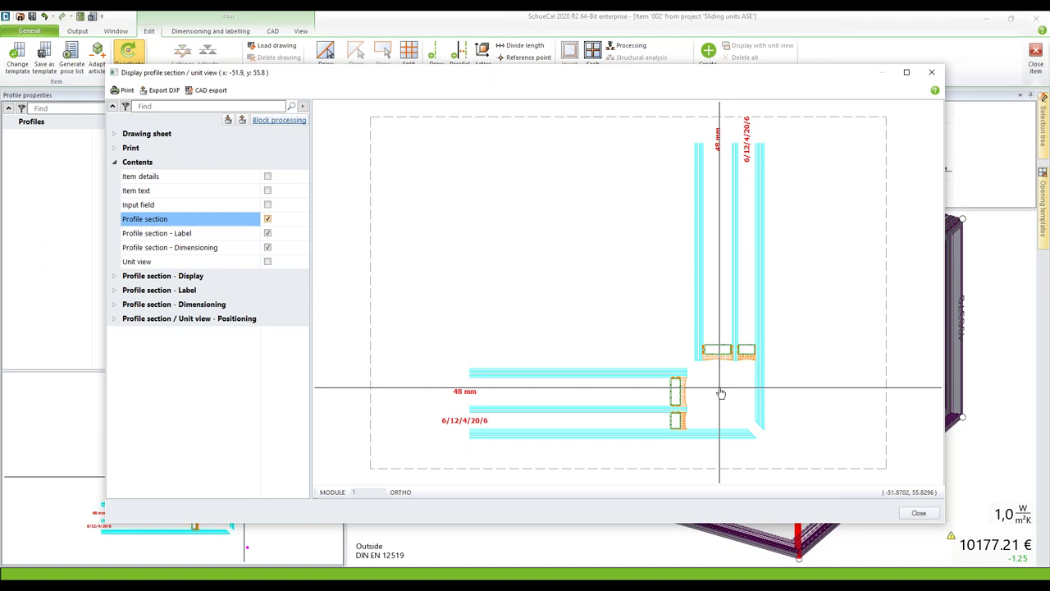
click(917, 515)
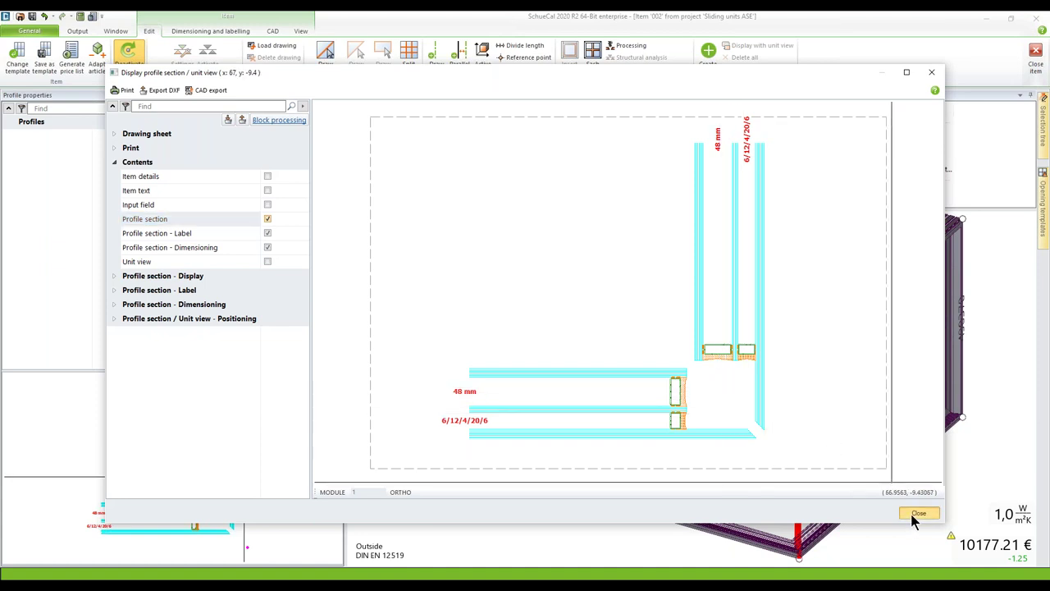
click(655, 431)
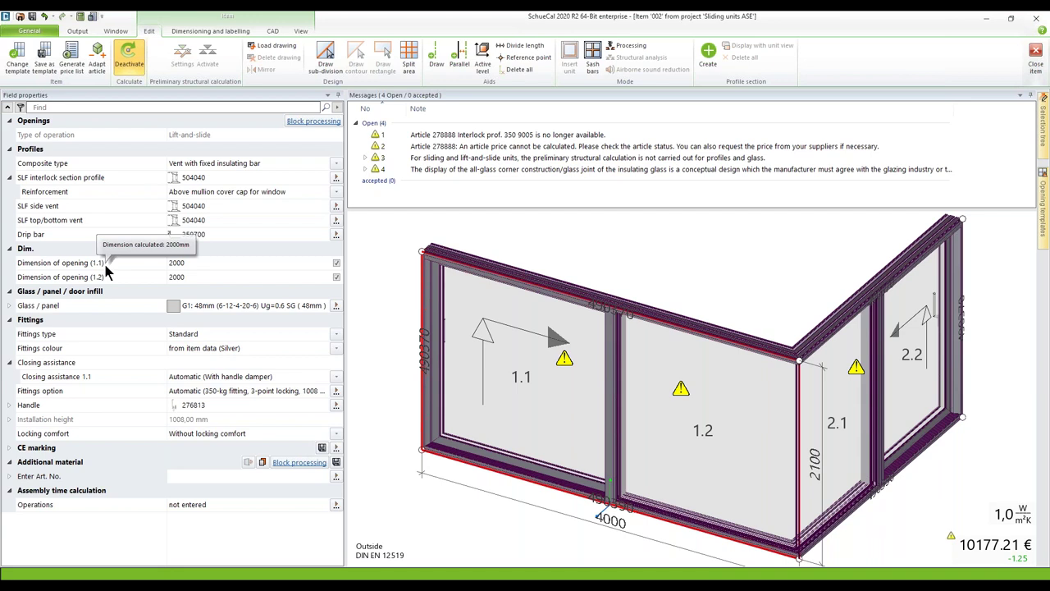
Step: Set opening 1.1 to 1500 so 1.2 becomes 2500, then check both wings' selection
click(191, 262)
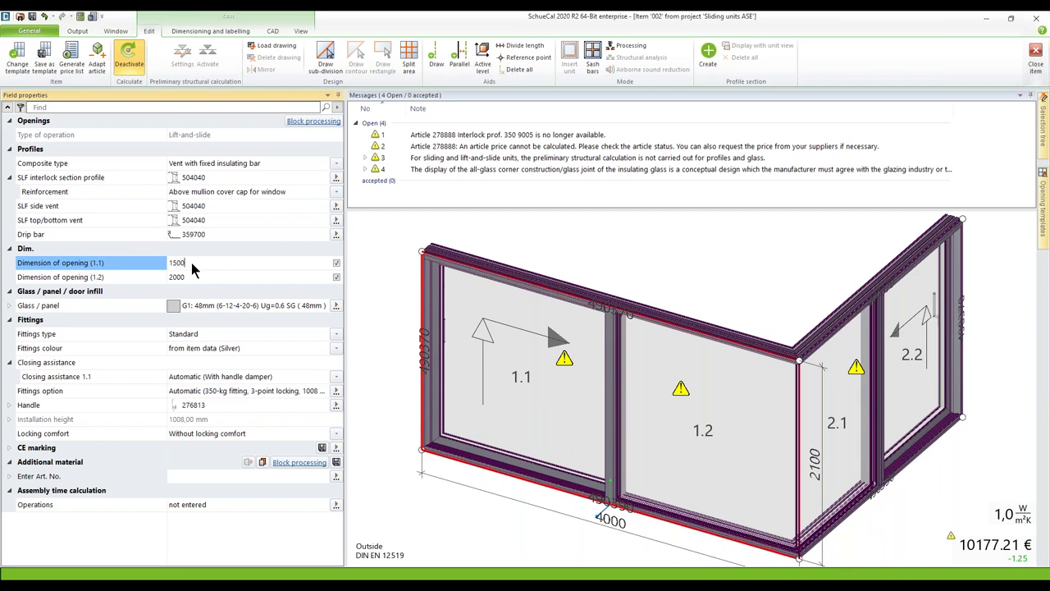
key(Return)
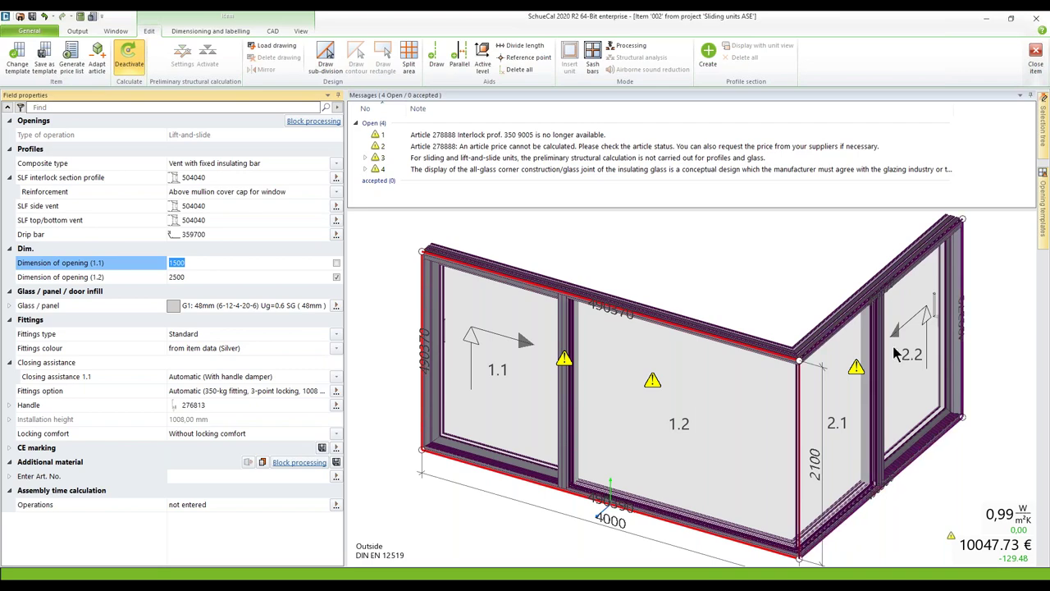
right_click(834, 389)
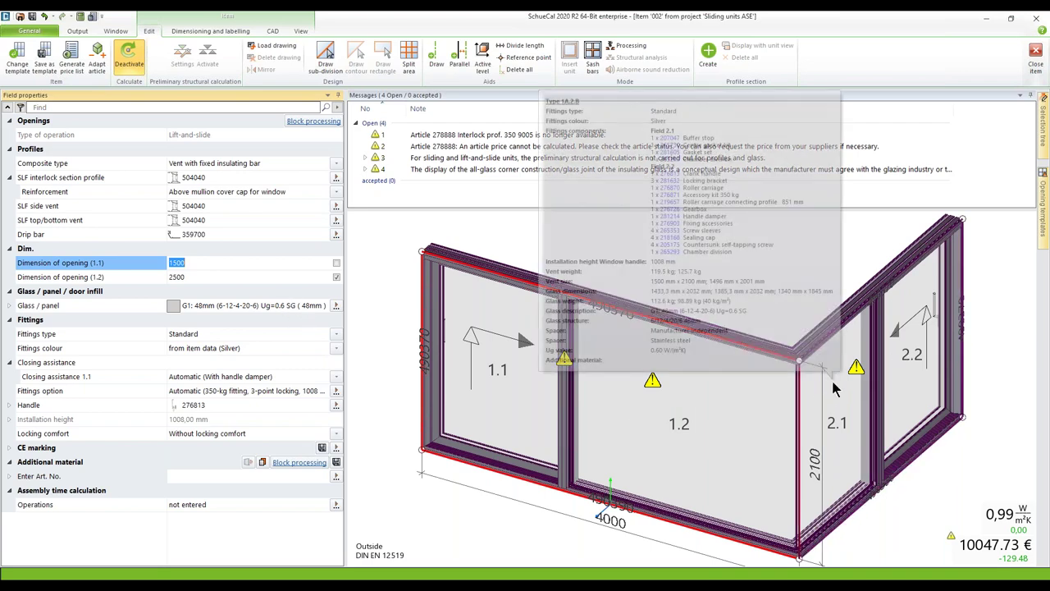
key(Escape)
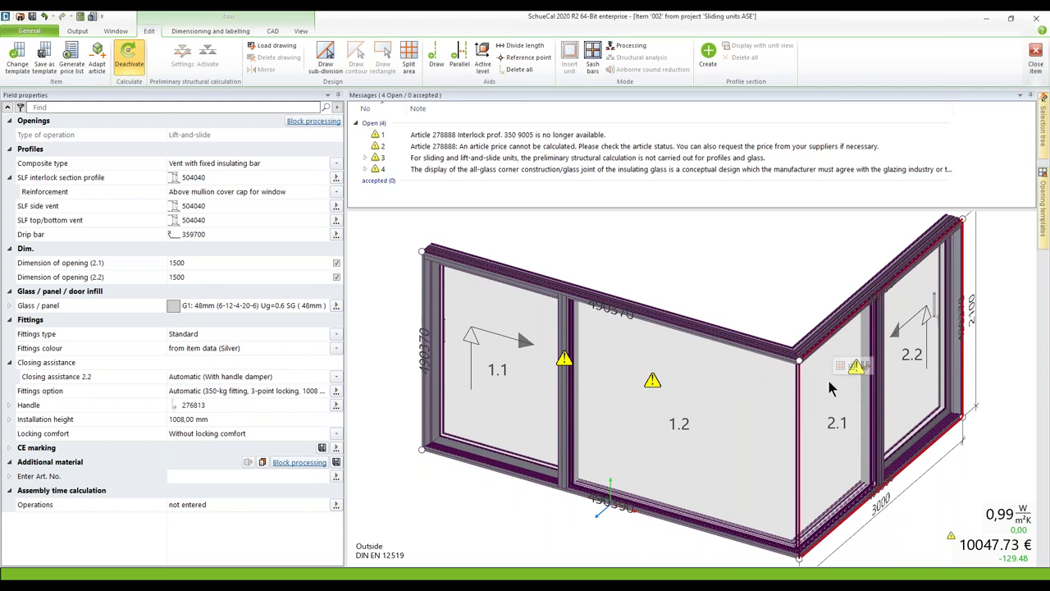
right_click(720, 389)
key(Escape)
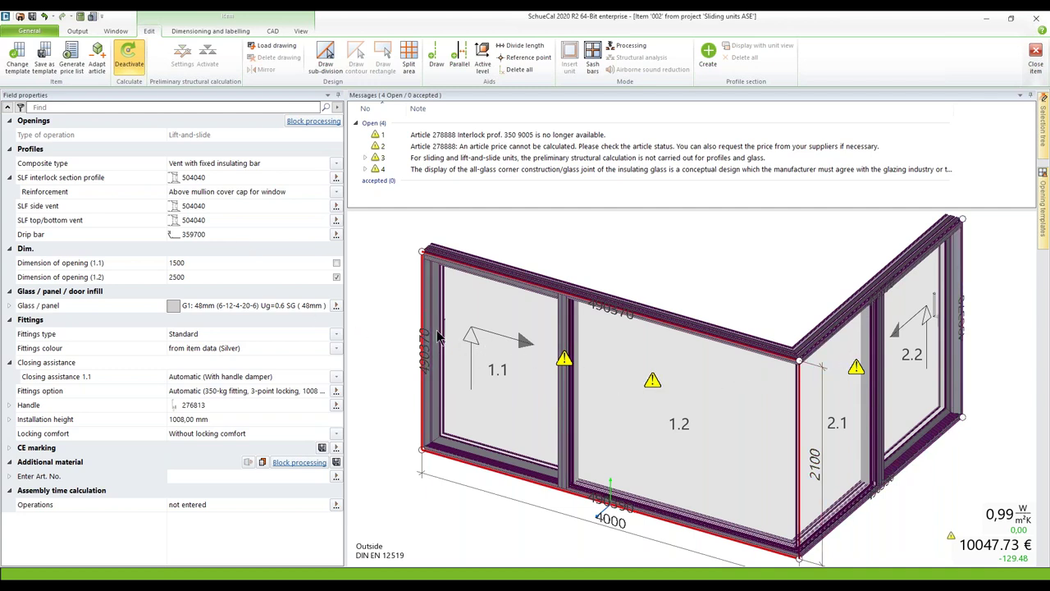
mouse_move(438, 336)
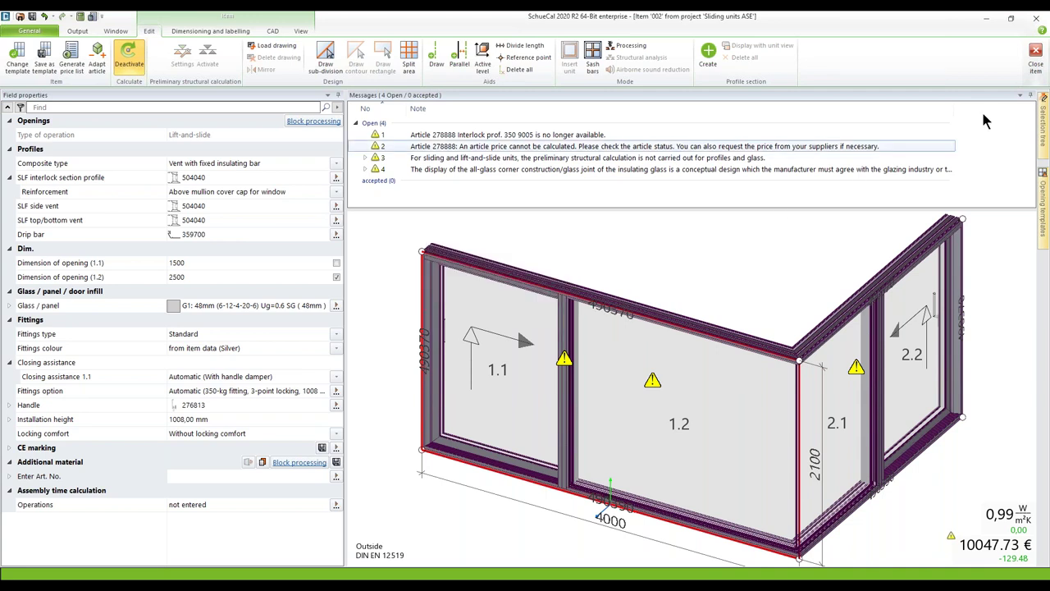
Step: Close item 002 and open item 003, the 2-track corner unit
click(1038, 55)
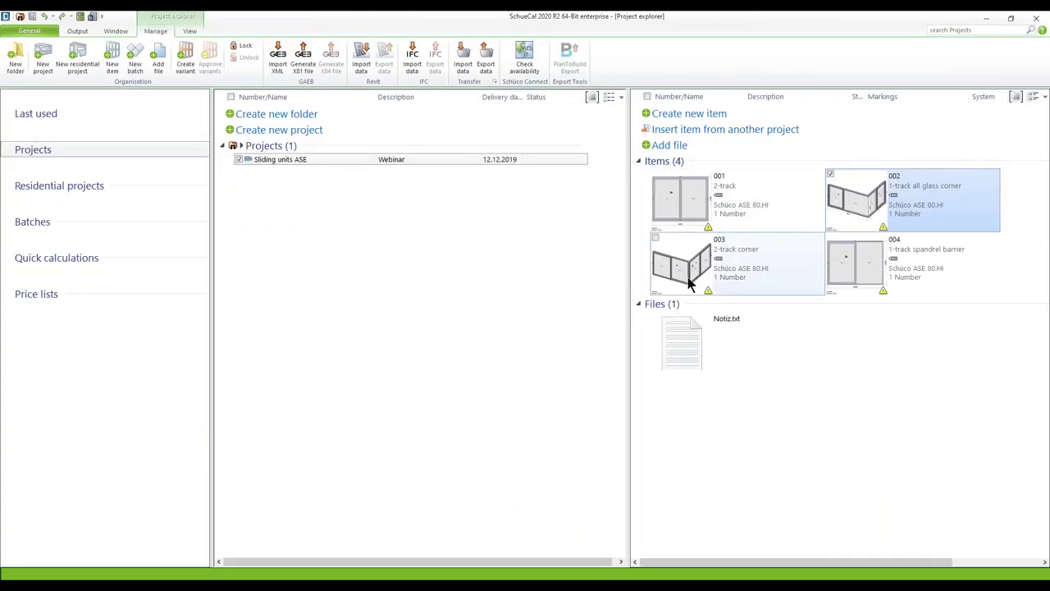
click(690, 282)
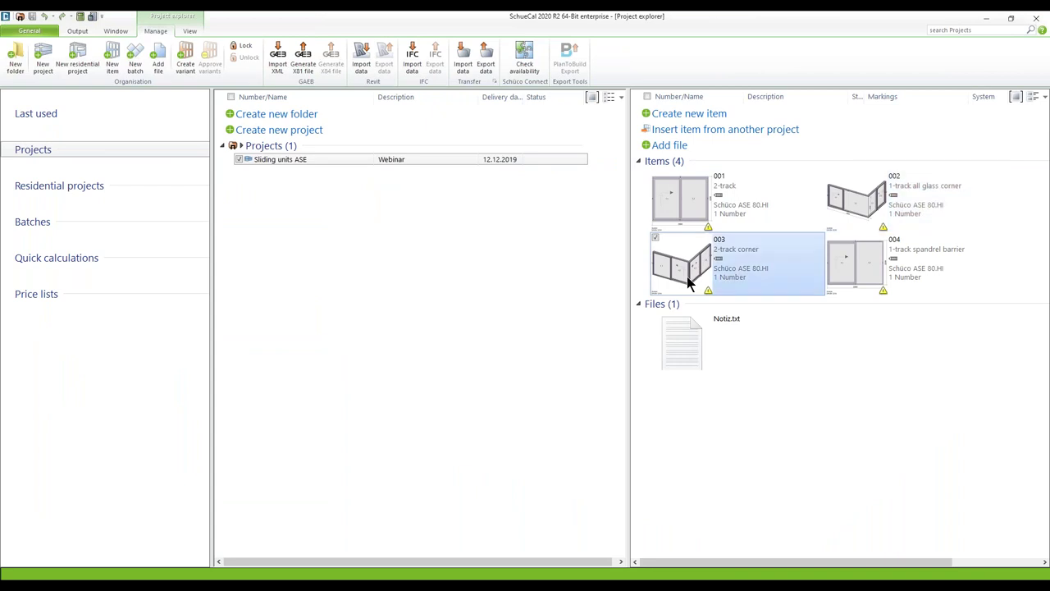
double_click(690, 282)
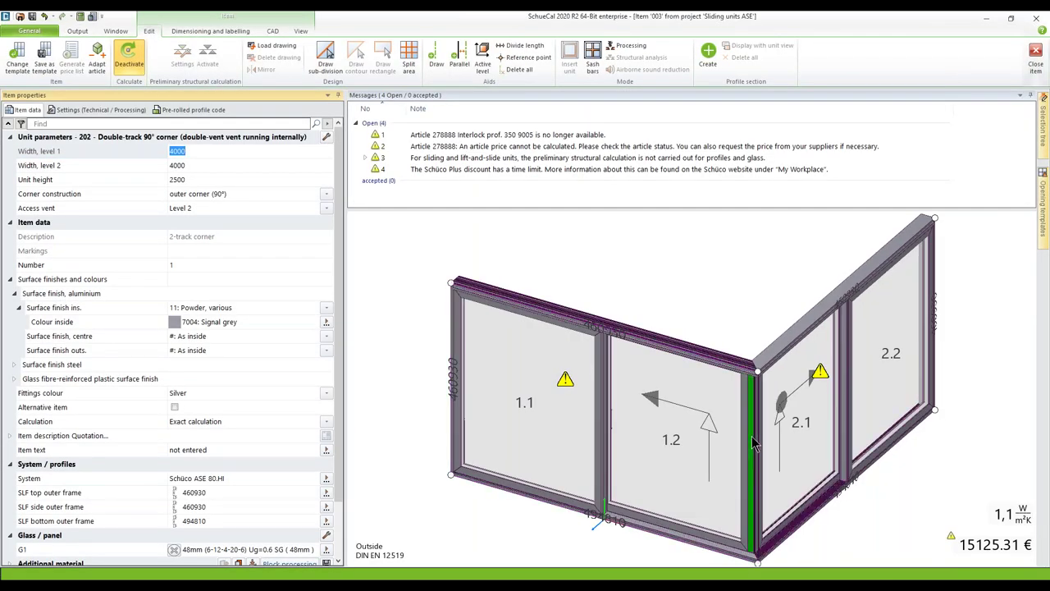
Step: View the corner profile section, then the combined section of mullion and corner profile
click(752, 441)
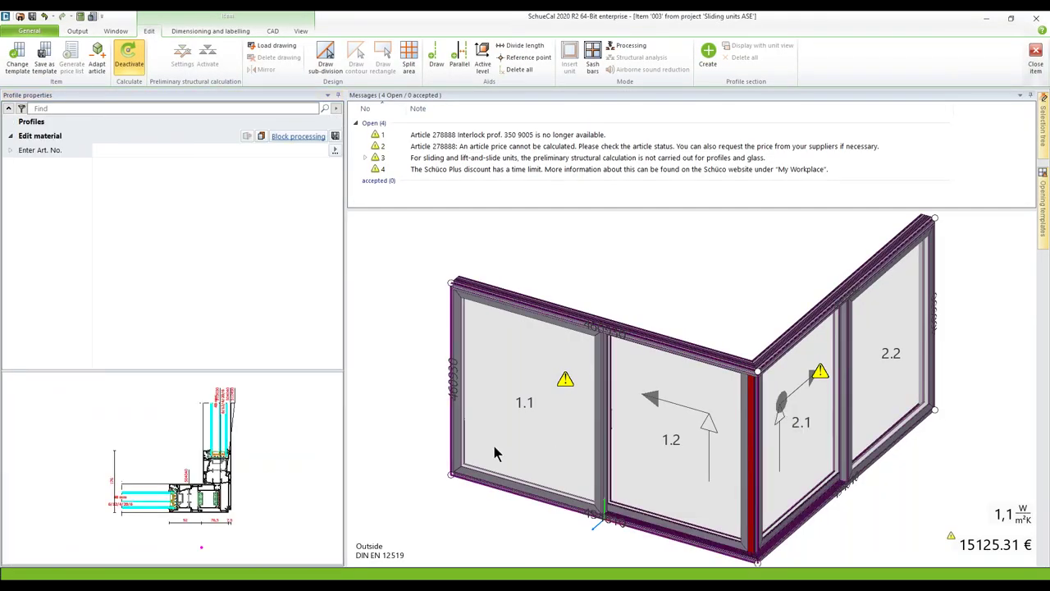
double_click(274, 457)
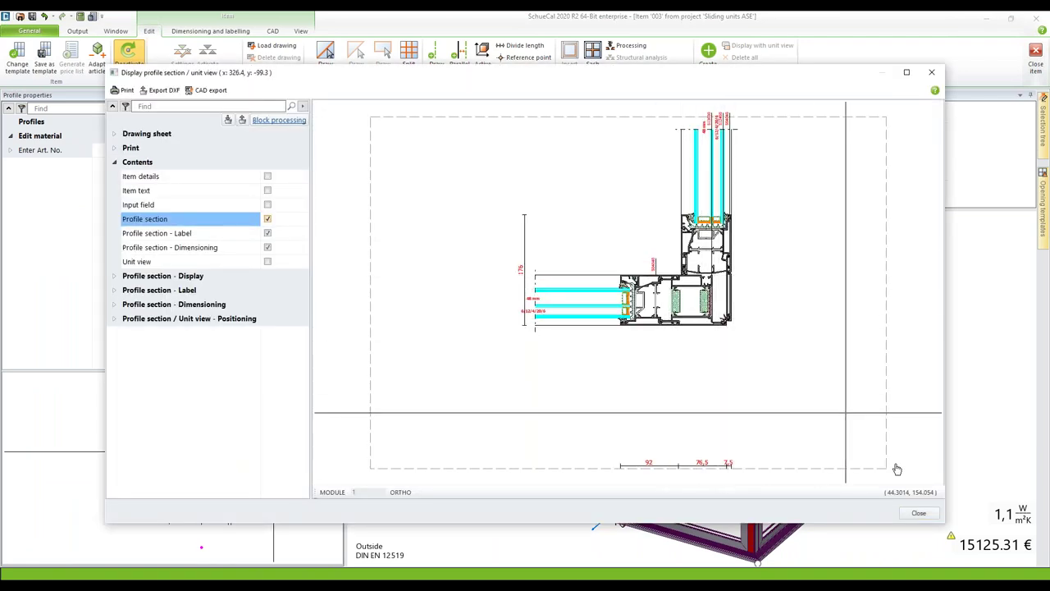
click(922, 515)
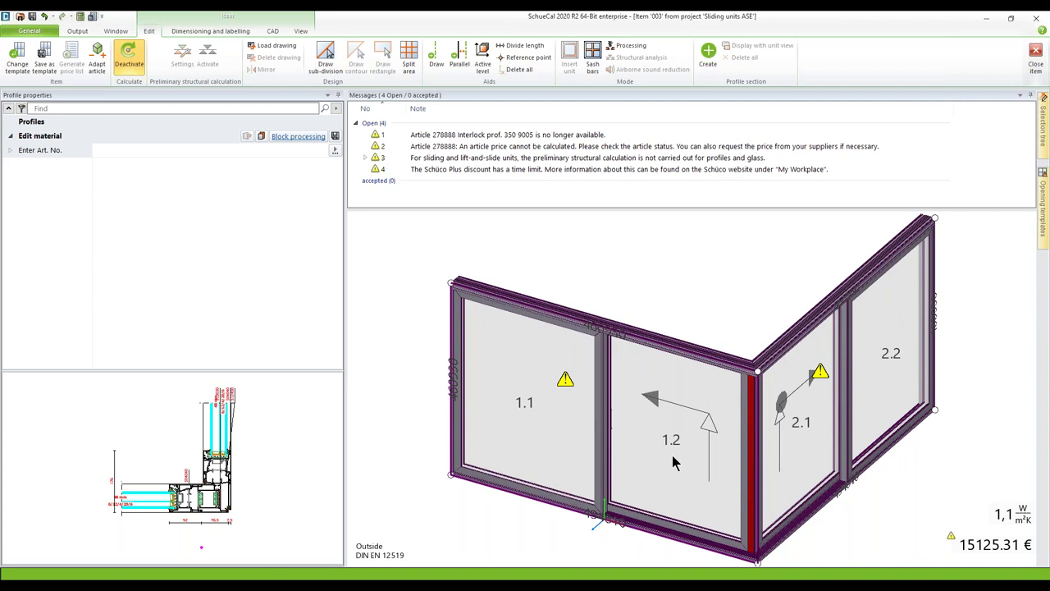
click(603, 422)
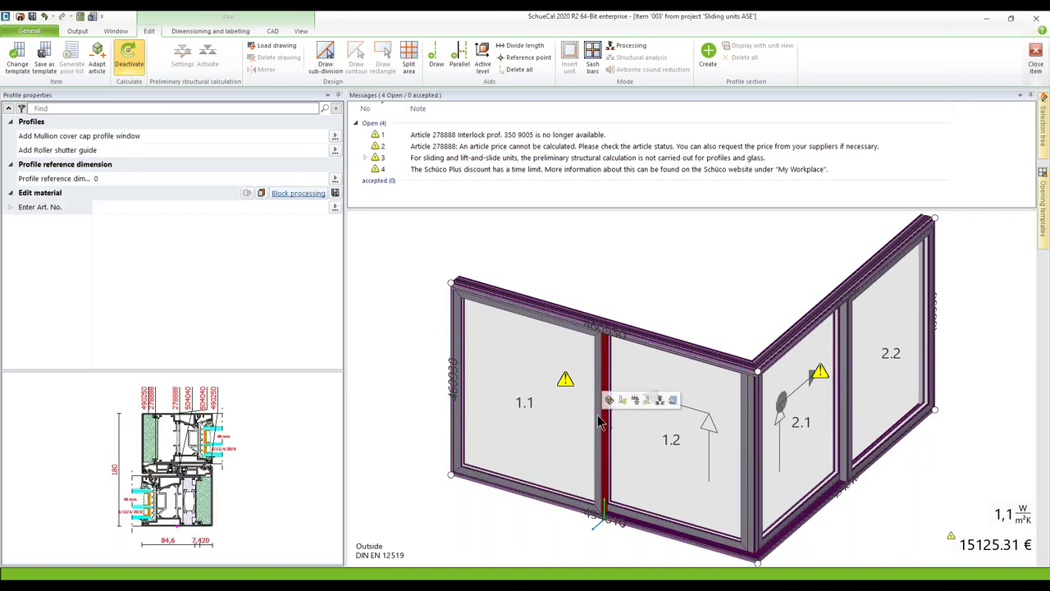
ctrl+click(755, 464)
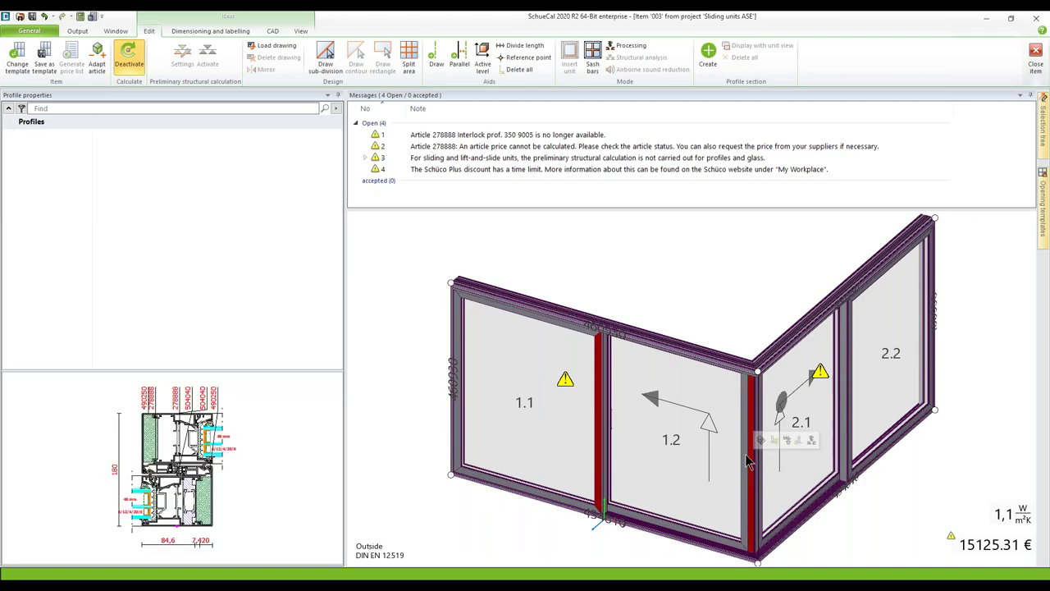
double_click(293, 466)
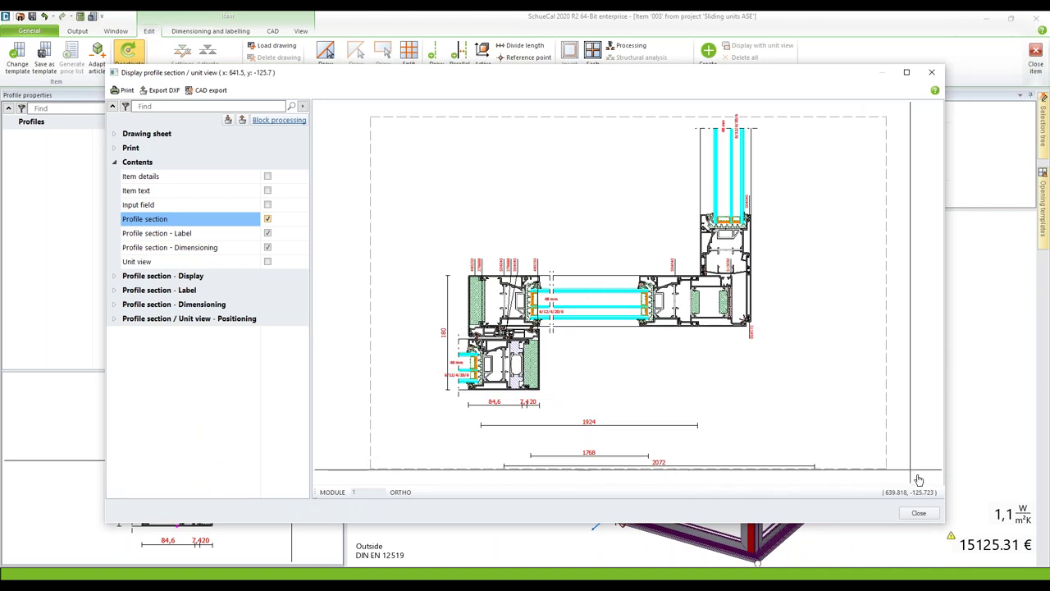
Step: Close the profile section and display field 1.1's properties with openings 1928 and 2072
click(929, 513)
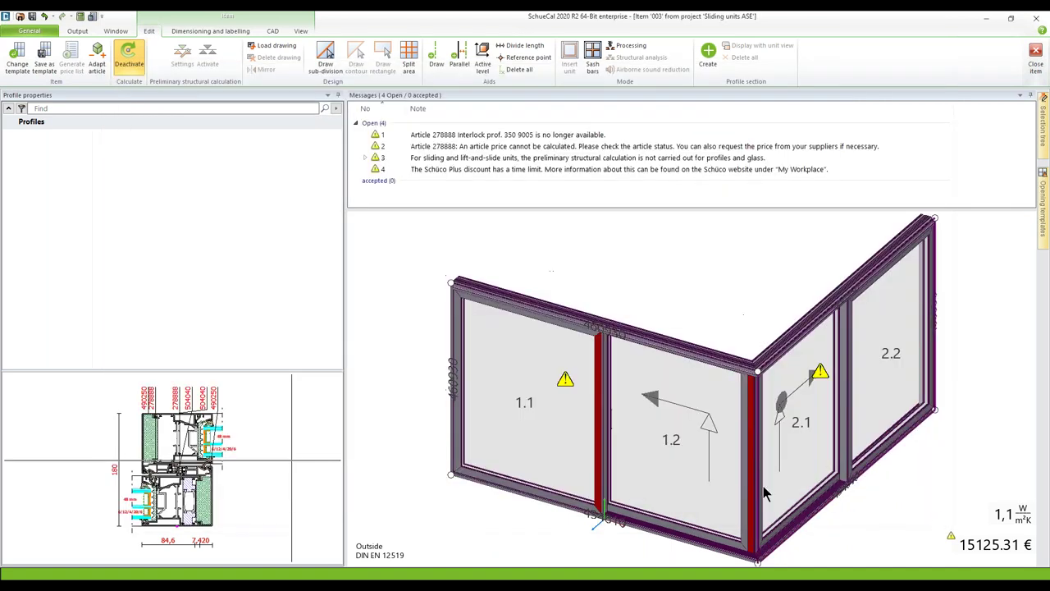
mouse_move(737, 464)
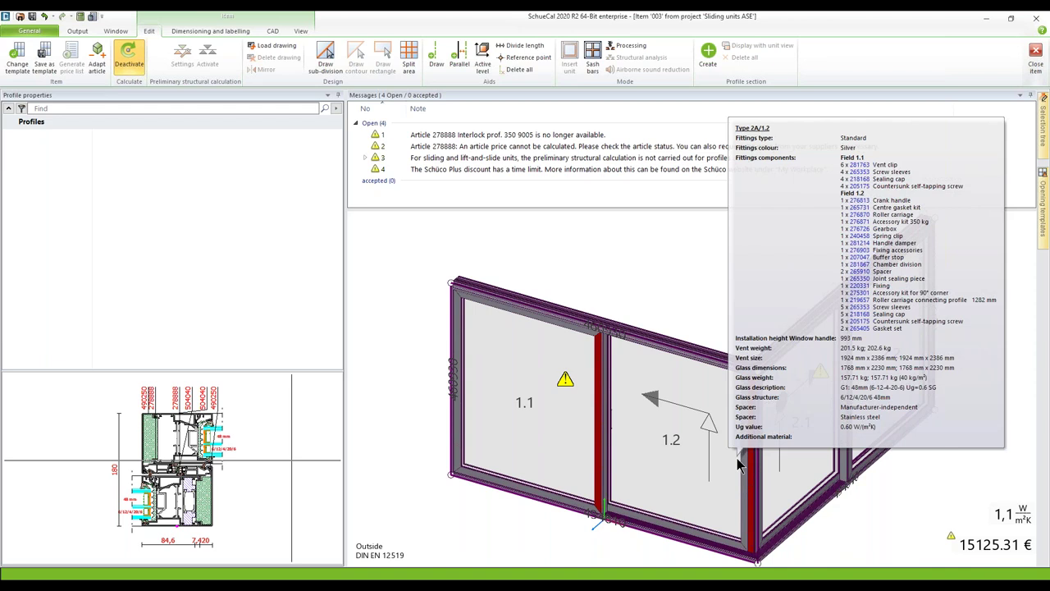
click(552, 404)
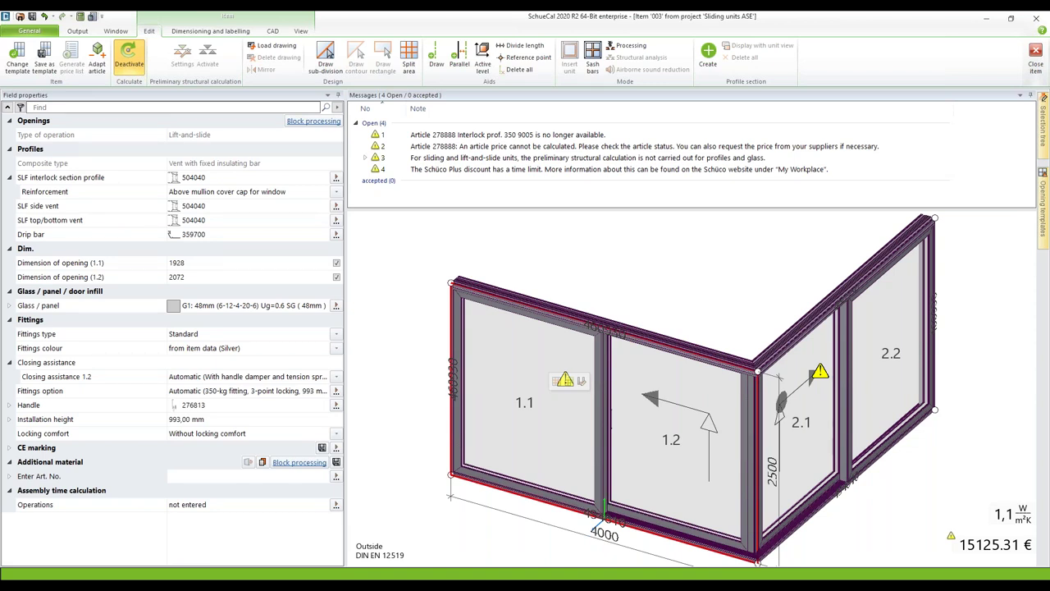
Step: Change item 003's width level 2 from 4000 to 3000 and reselect the left wing
click(408, 298)
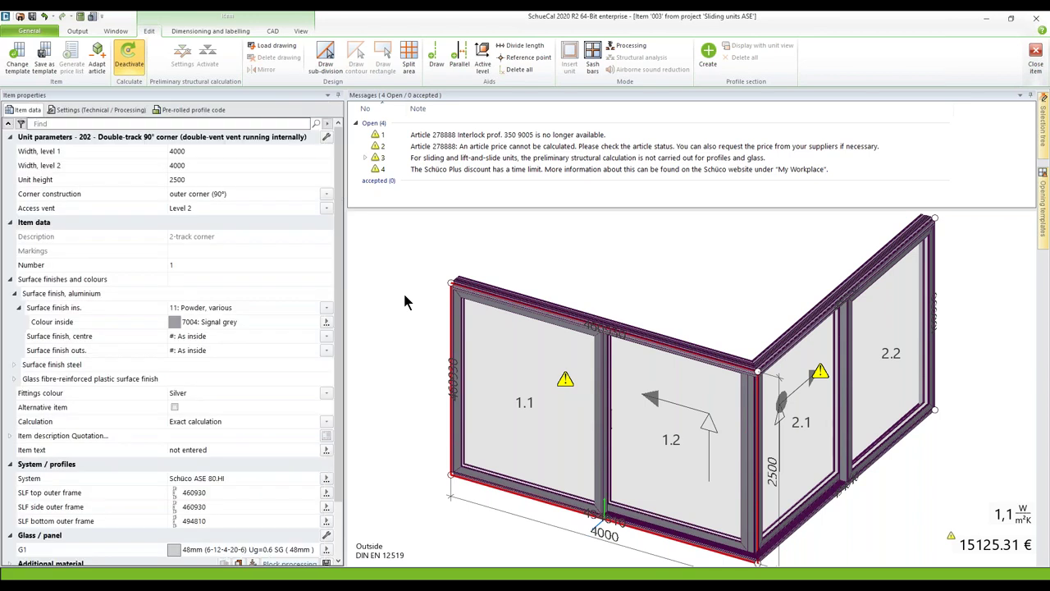
click(206, 165)
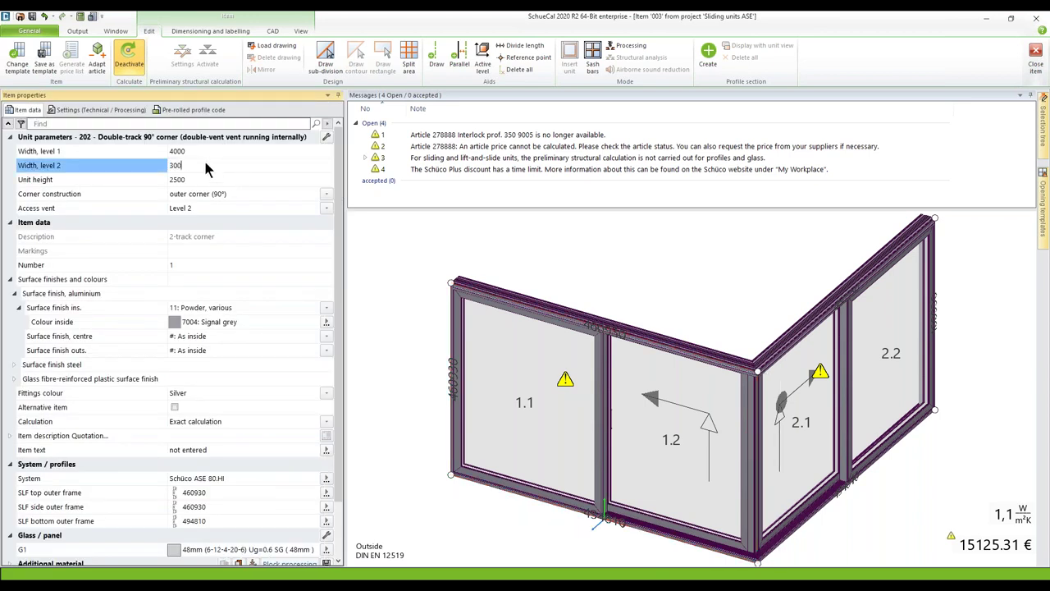
key(Return)
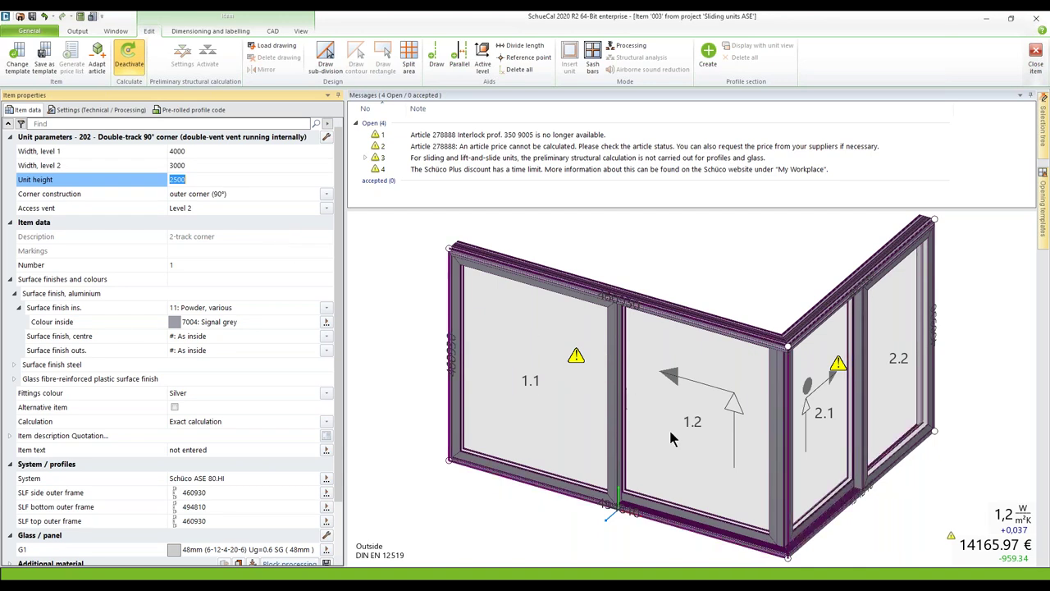
click(632, 380)
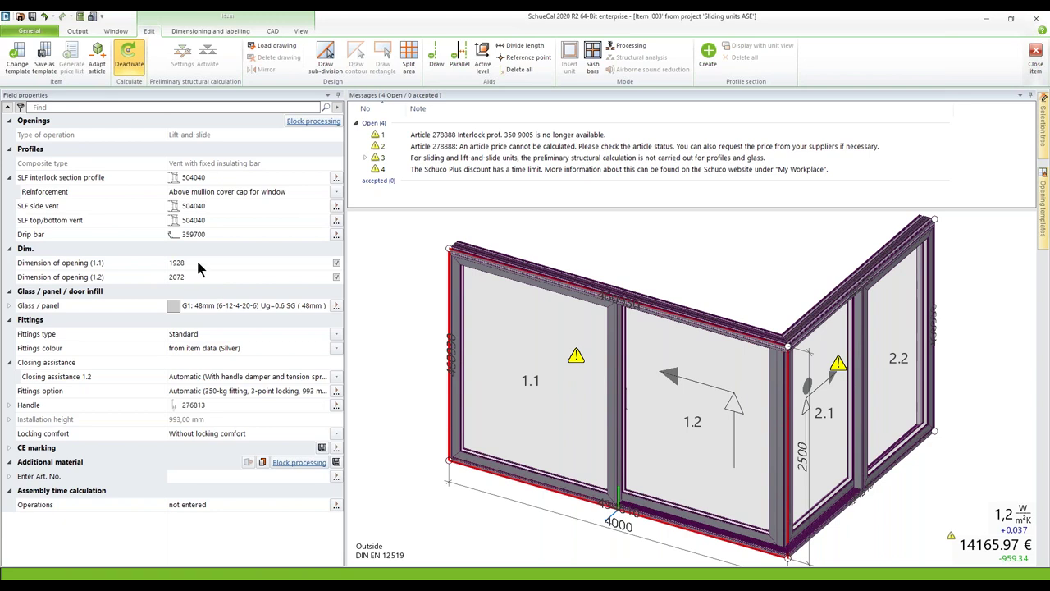
Step: Enter 1500 mm as the width of opening 1.1, then 1500 mm for opening 1.2
click(198, 263)
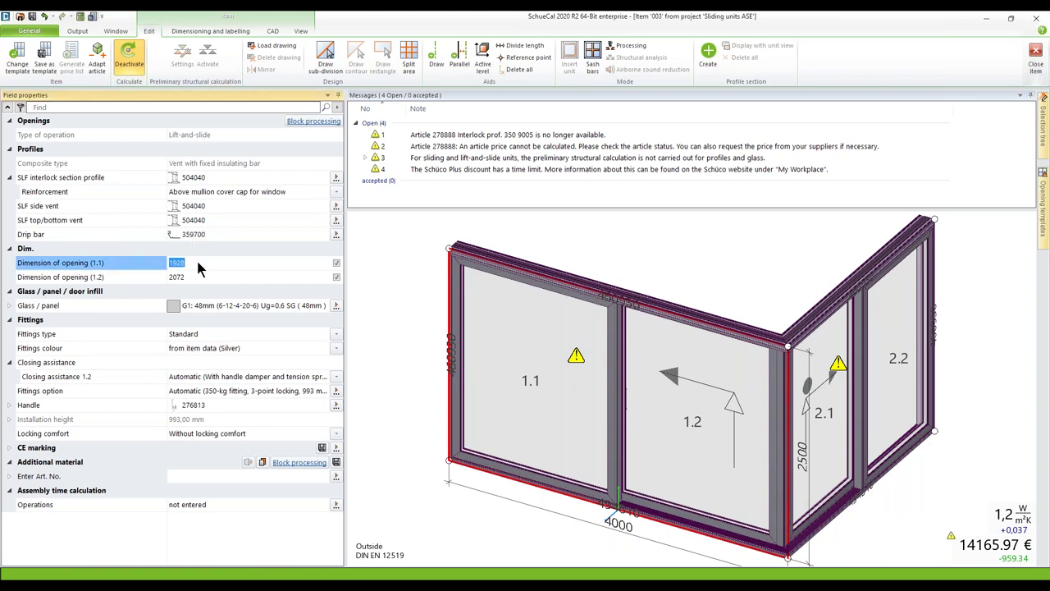
text(1500)
key(Return)
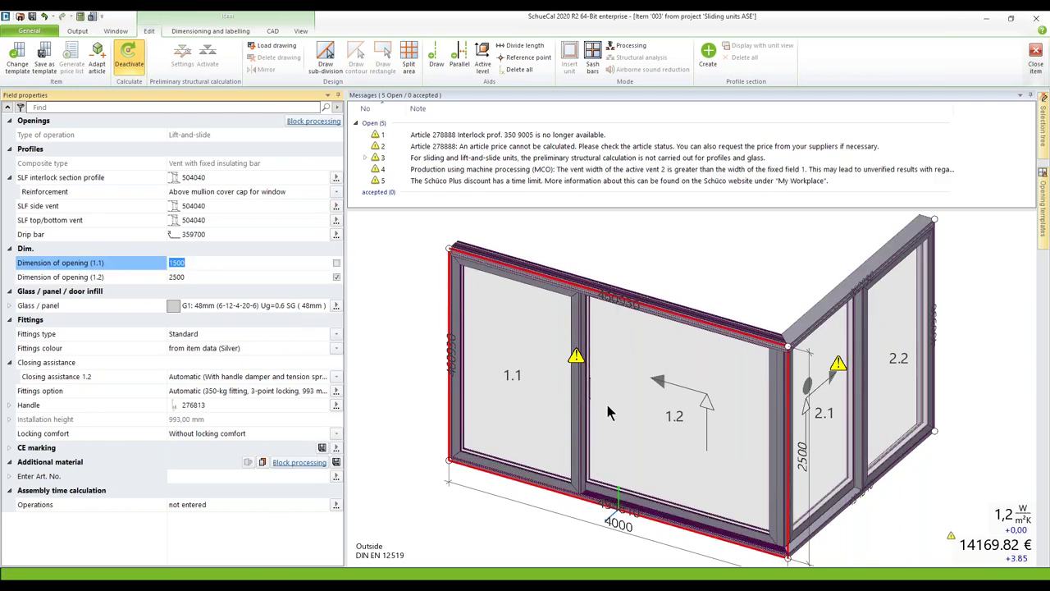
mouse_move(608, 406)
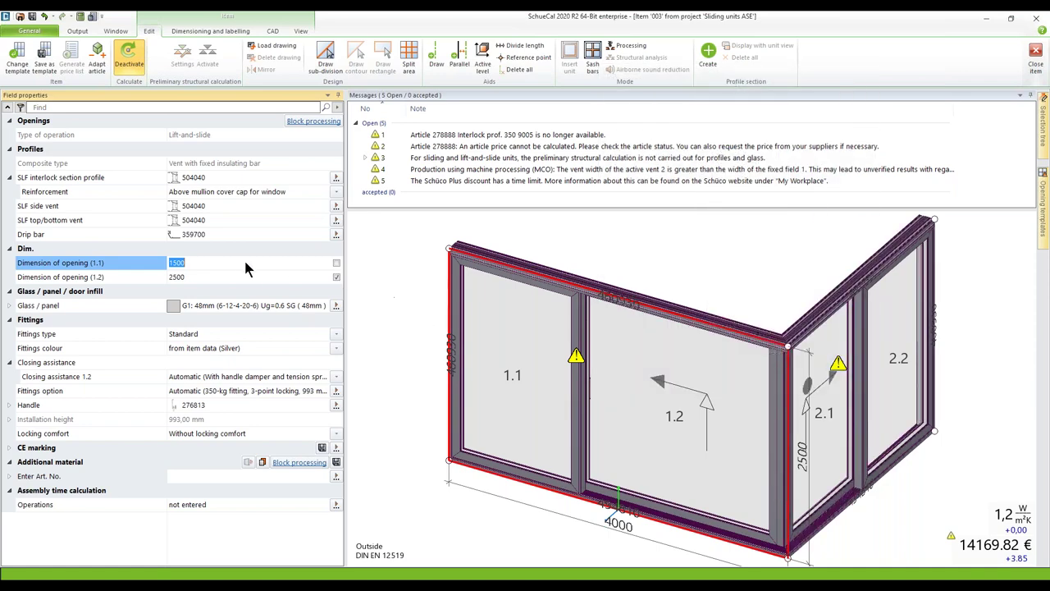
click(239, 282)
text(1)
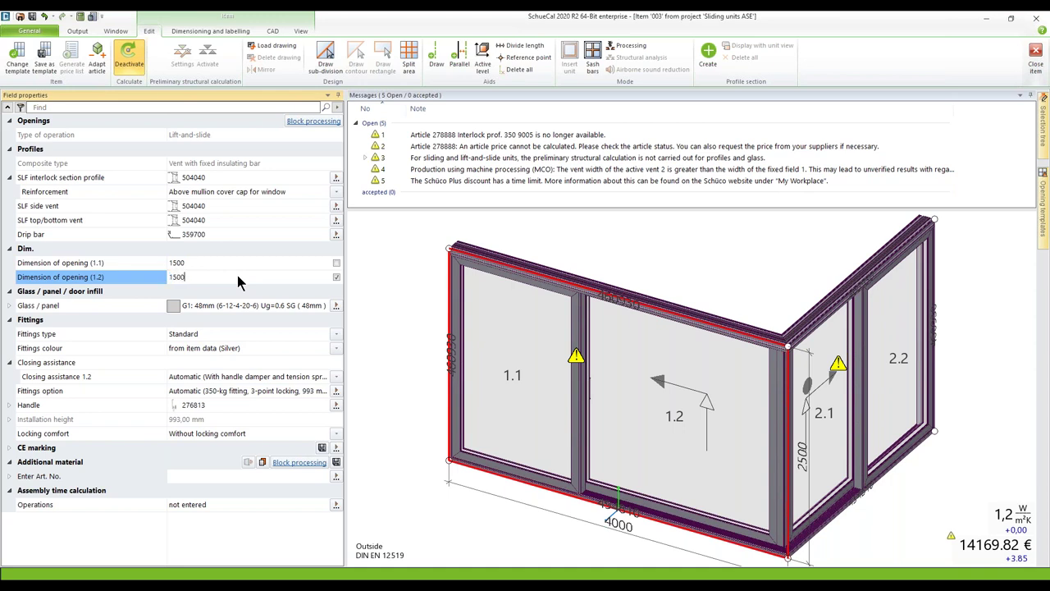
text(500)
key(Return)
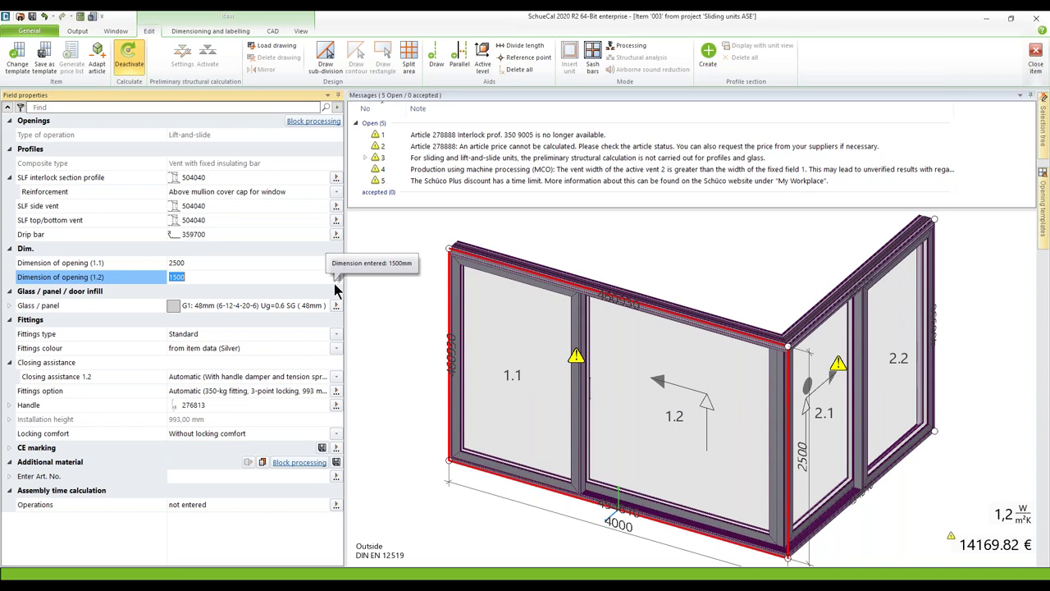
click(517, 361)
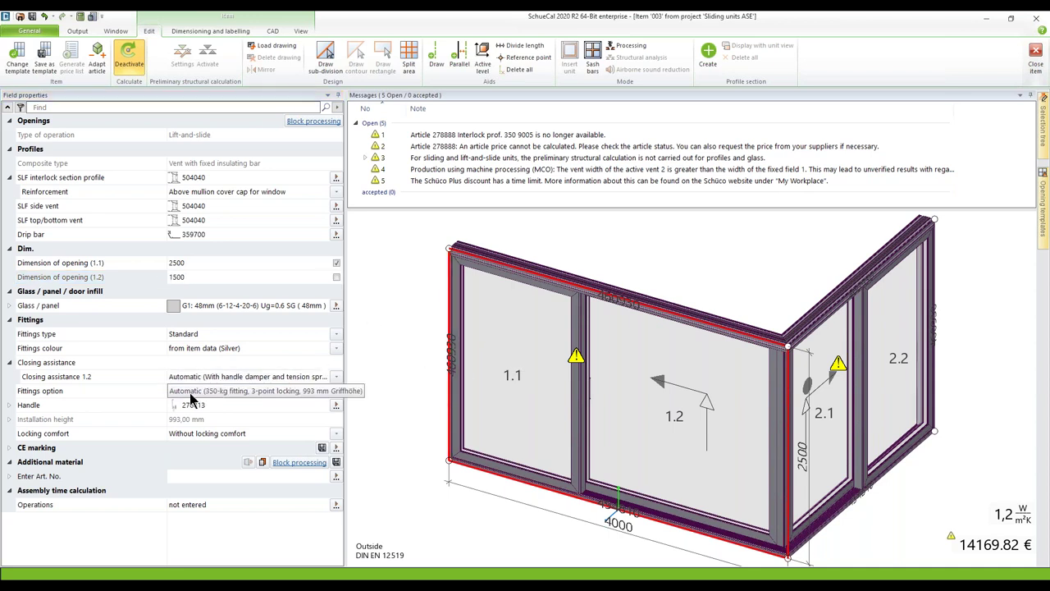
Step: Leave locking comfort unchanged and reset opening 1.1 to 1500 mm so 1.2 becomes 2500
click(336, 434)
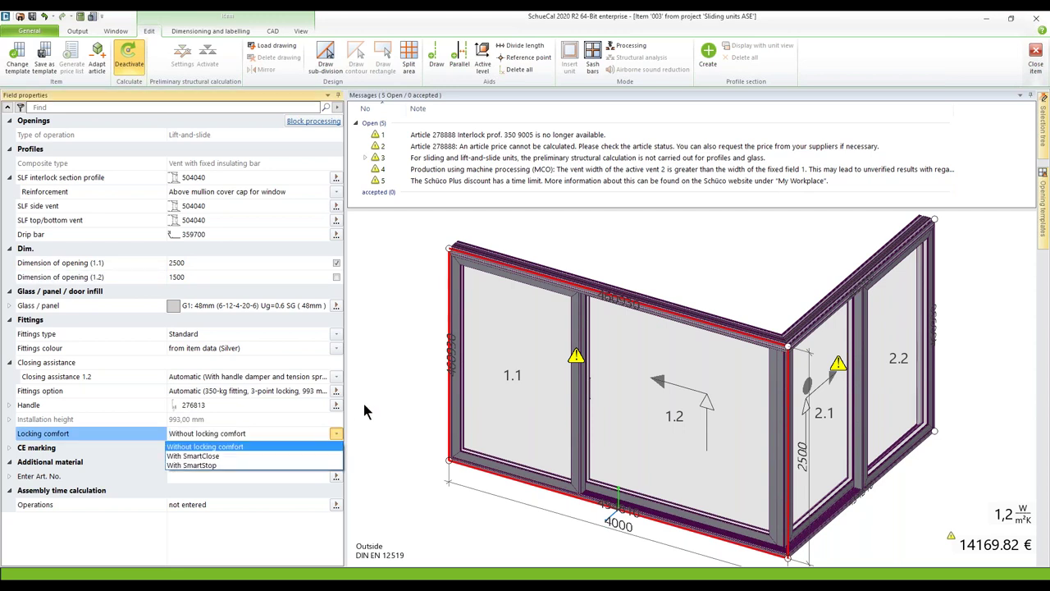
click(364, 404)
click(513, 408)
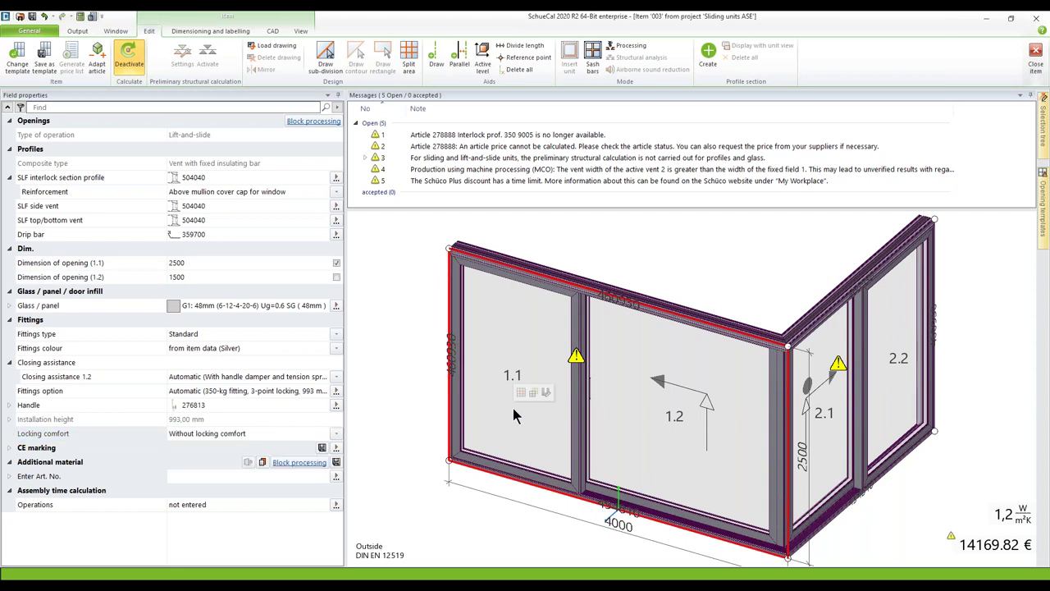
click(195, 262)
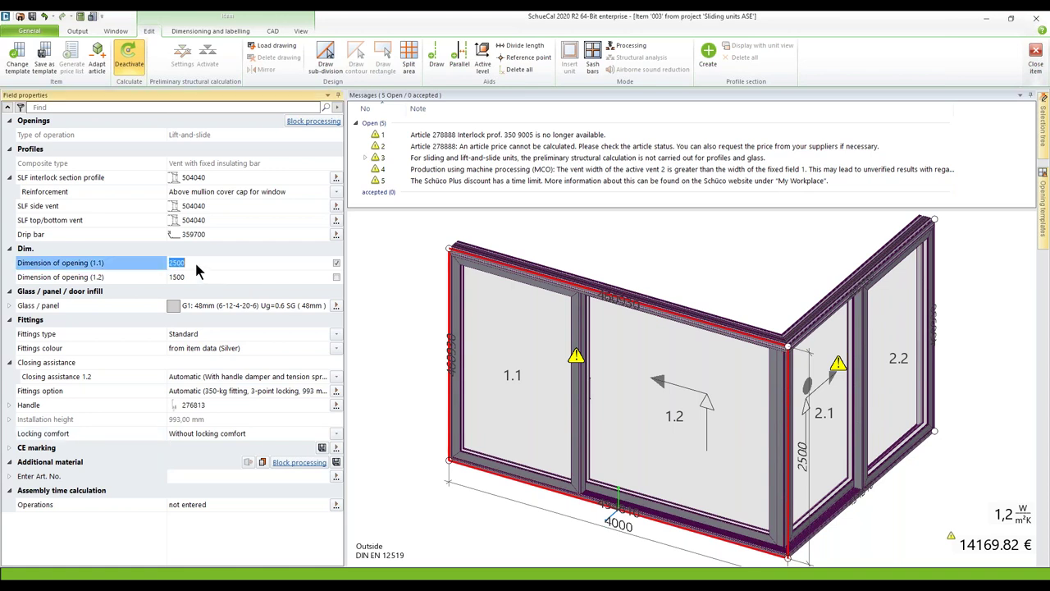
text(15)
key(Return)
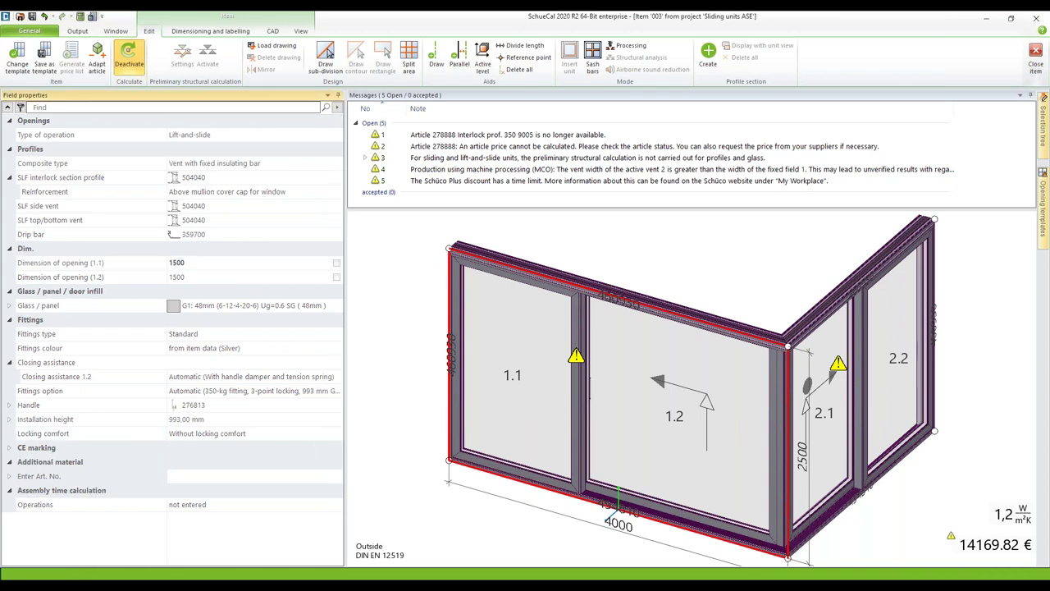
click(195, 262)
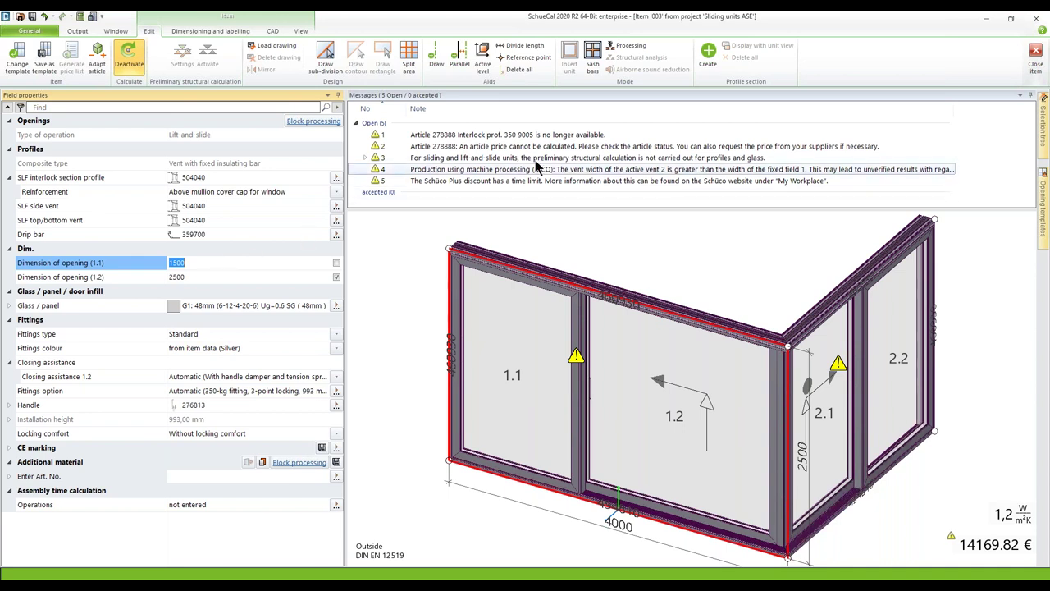
Step: Close the corner item, open item 004, and review its opening type 1089: Type 1A.8 unchanged
click(1036, 54)
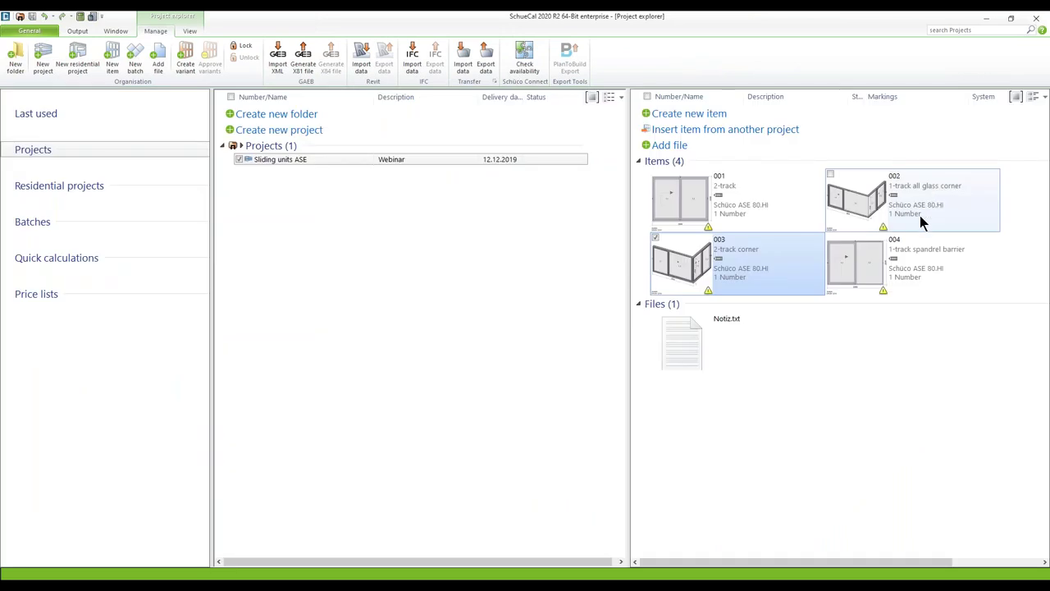
double_click(851, 263)
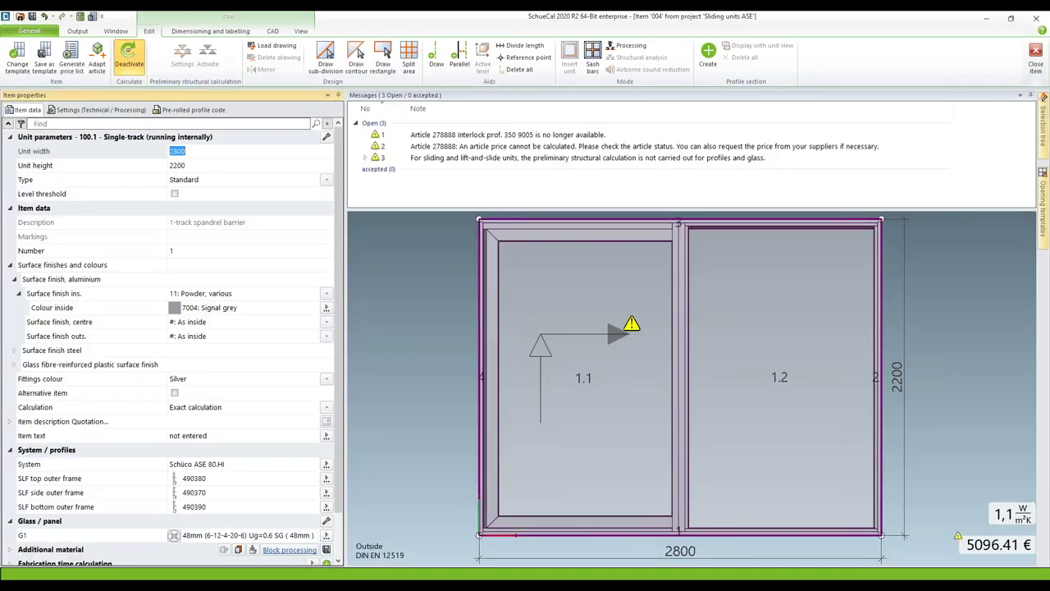
click(558, 307)
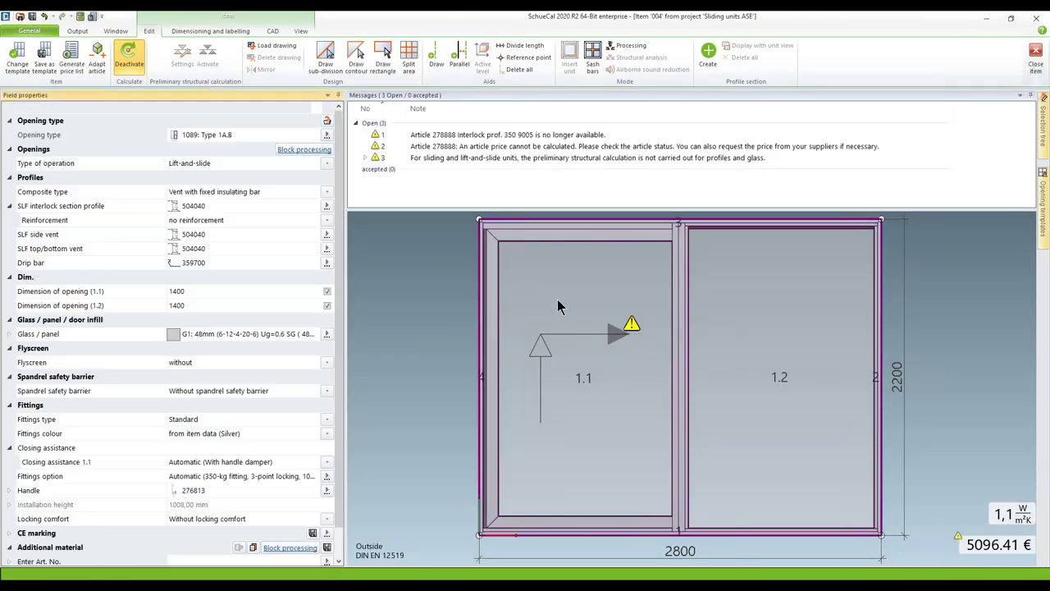
click(328, 135)
click(332, 137)
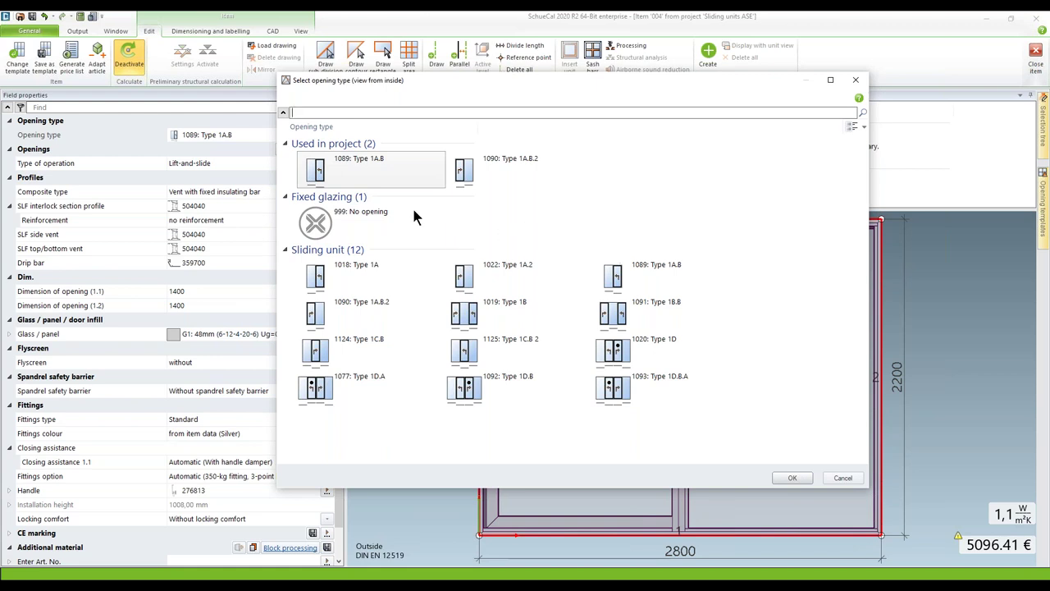
mouse_move(373, 177)
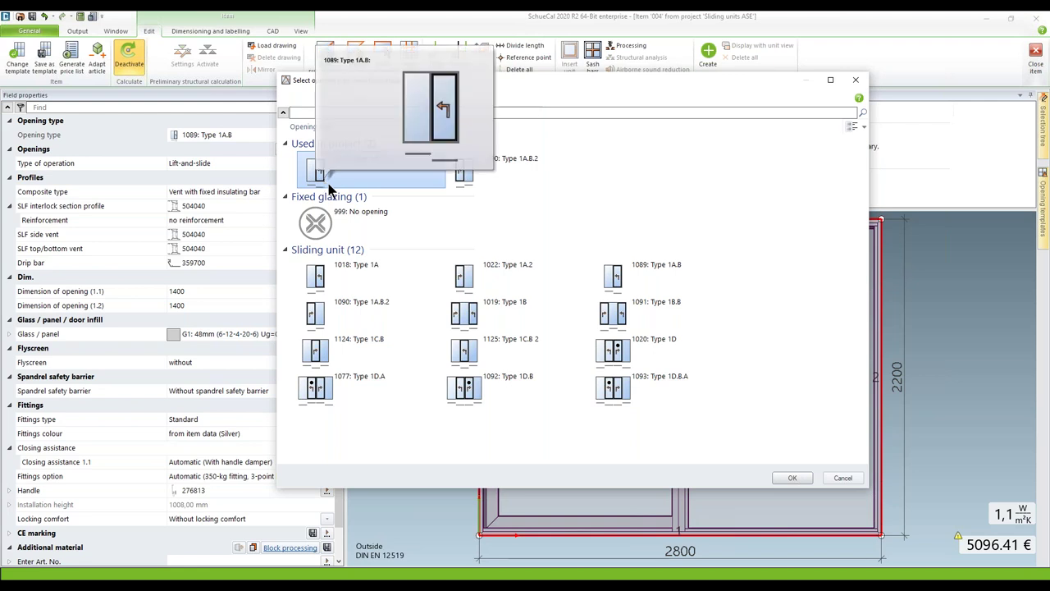
click(841, 478)
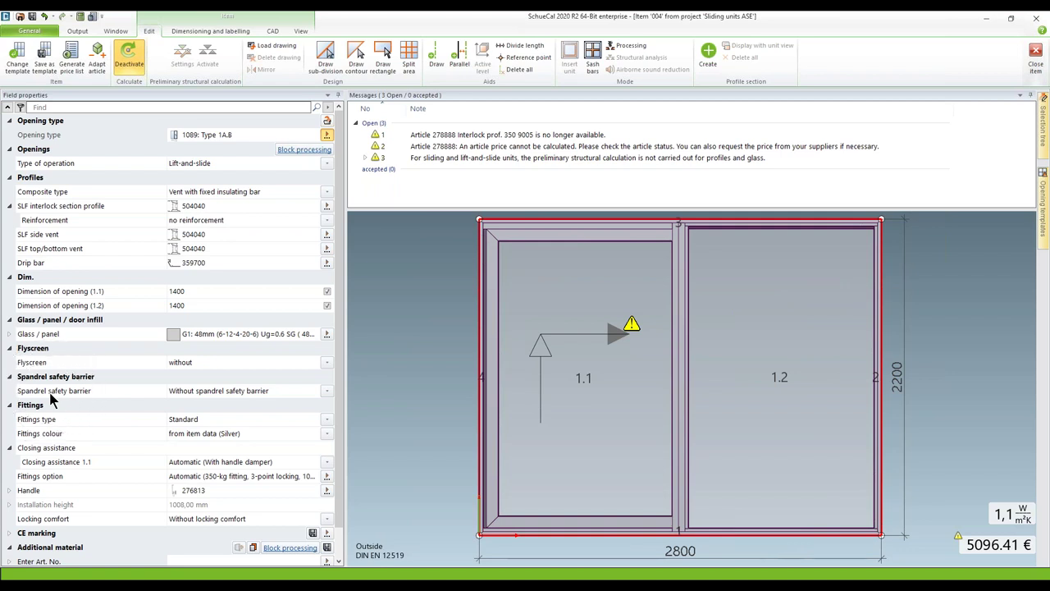
Step: Set field 1.1's spandrel safety barrier to 'With spandrel safety barrier'
click(329, 392)
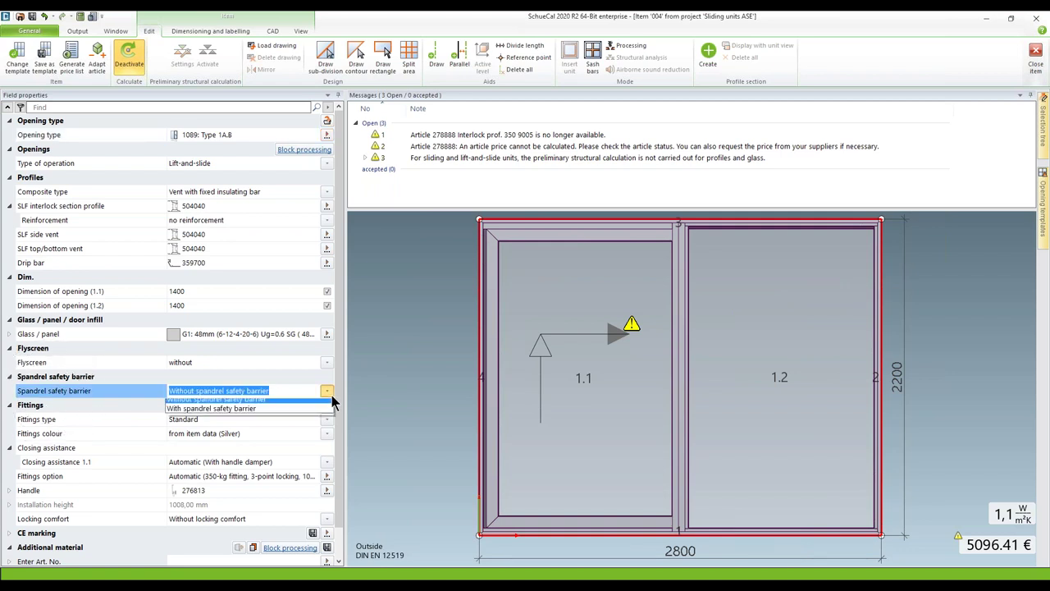
click(287, 408)
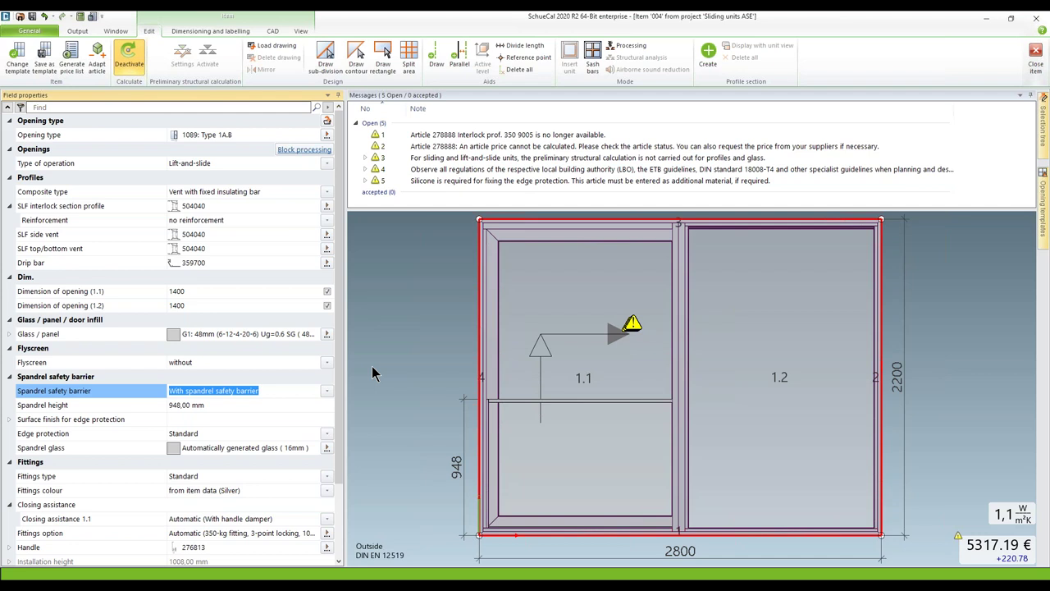
click(291, 449)
click(292, 450)
click(291, 450)
Step: Keep the barrier's edge protection at Standard and deselect the spandrel panel
click(326, 434)
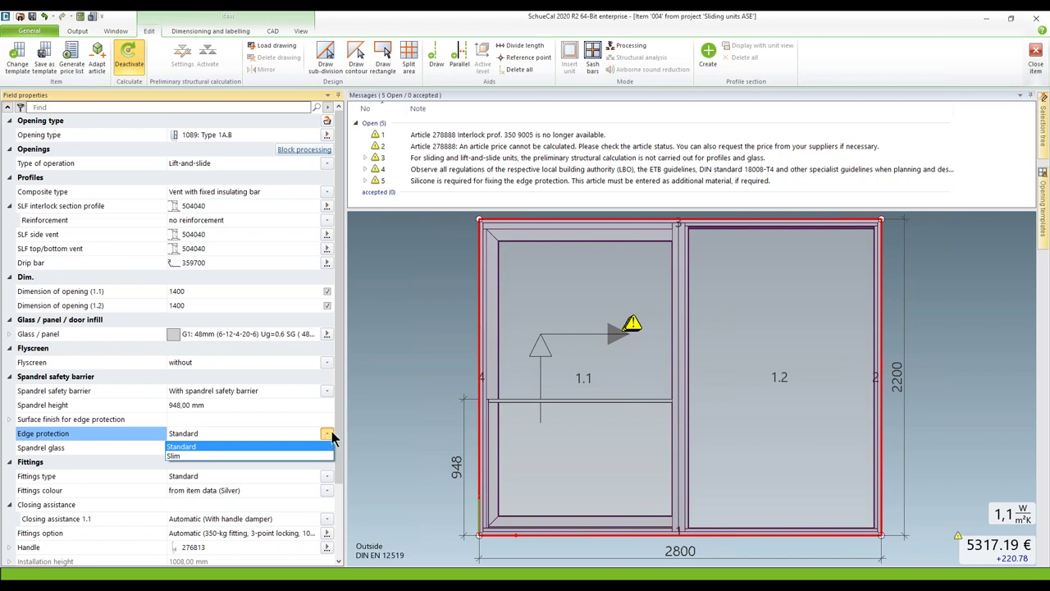
click(420, 419)
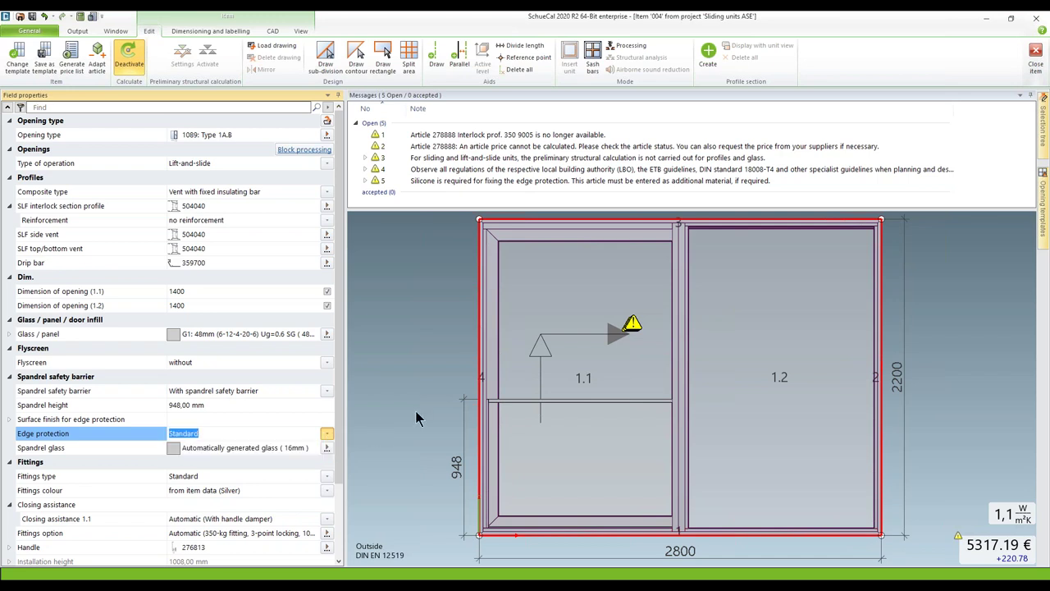
click(512, 401)
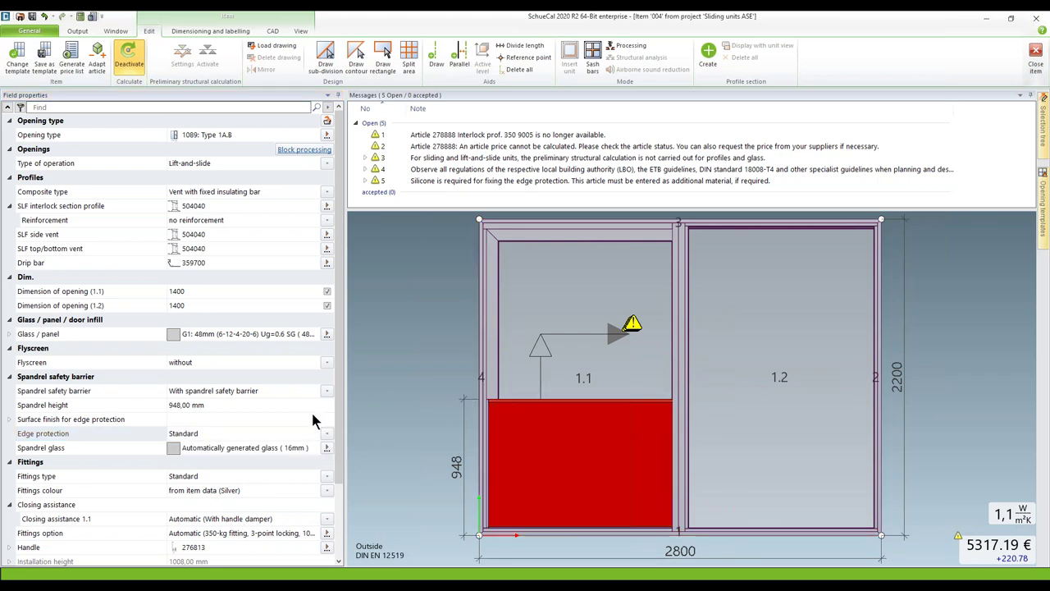
click(328, 434)
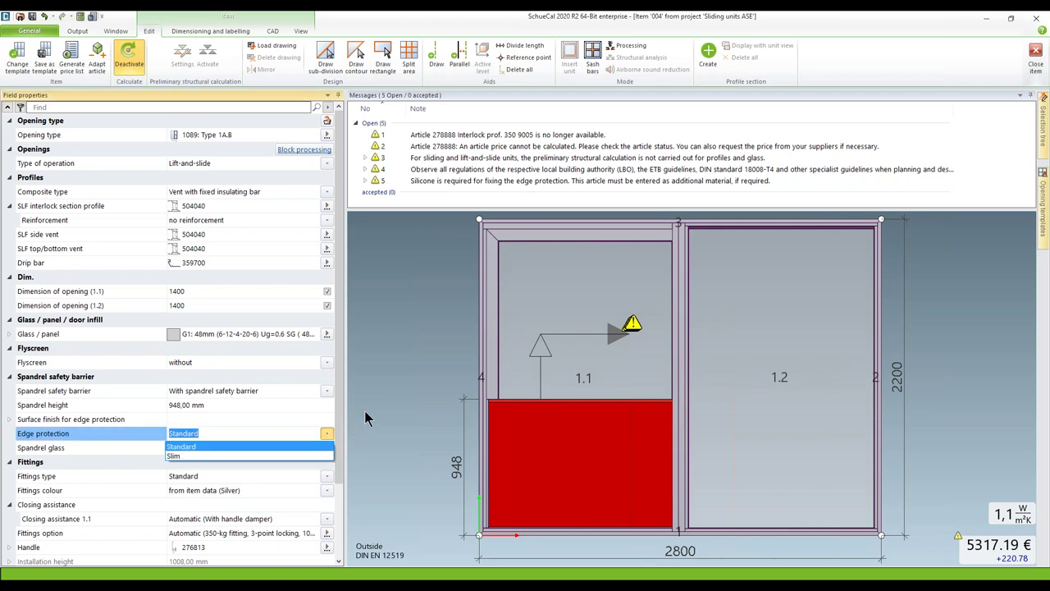
key(Return)
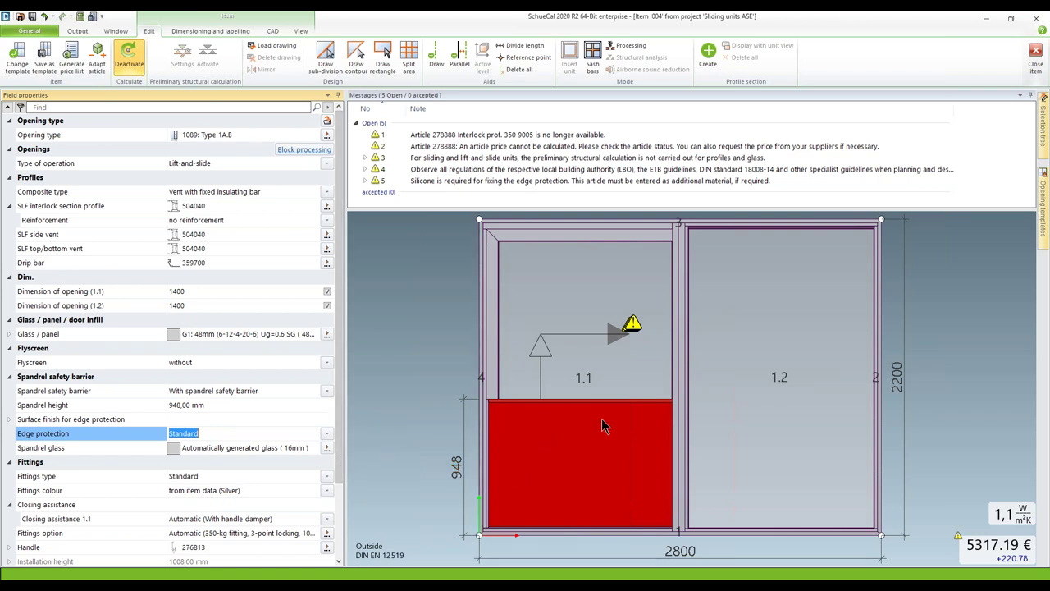
click(425, 382)
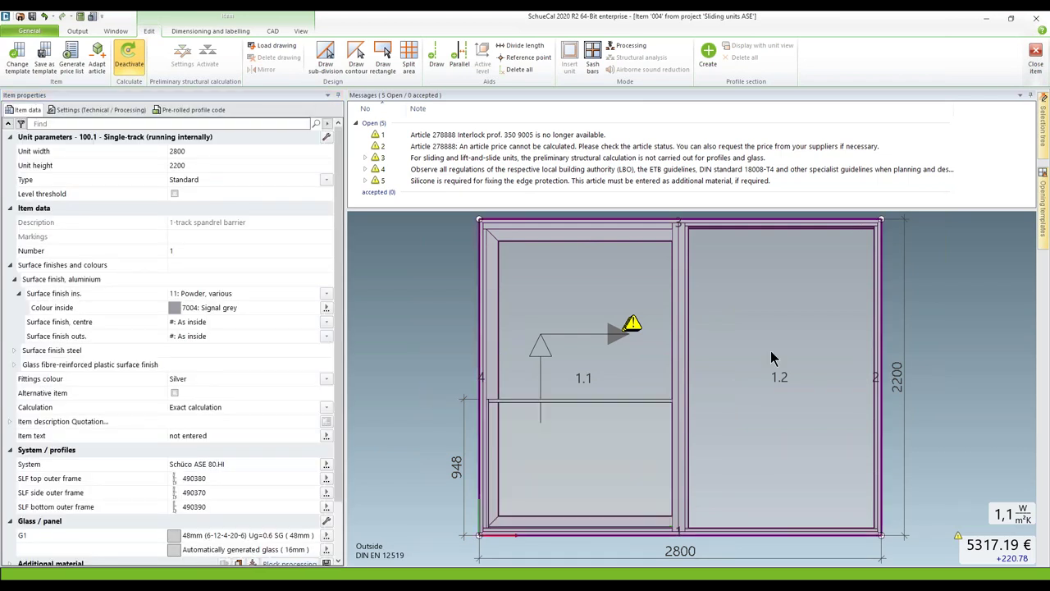
Step: View the profile section of the top and bottom outer frames
click(530, 223)
ctrl+click(554, 534)
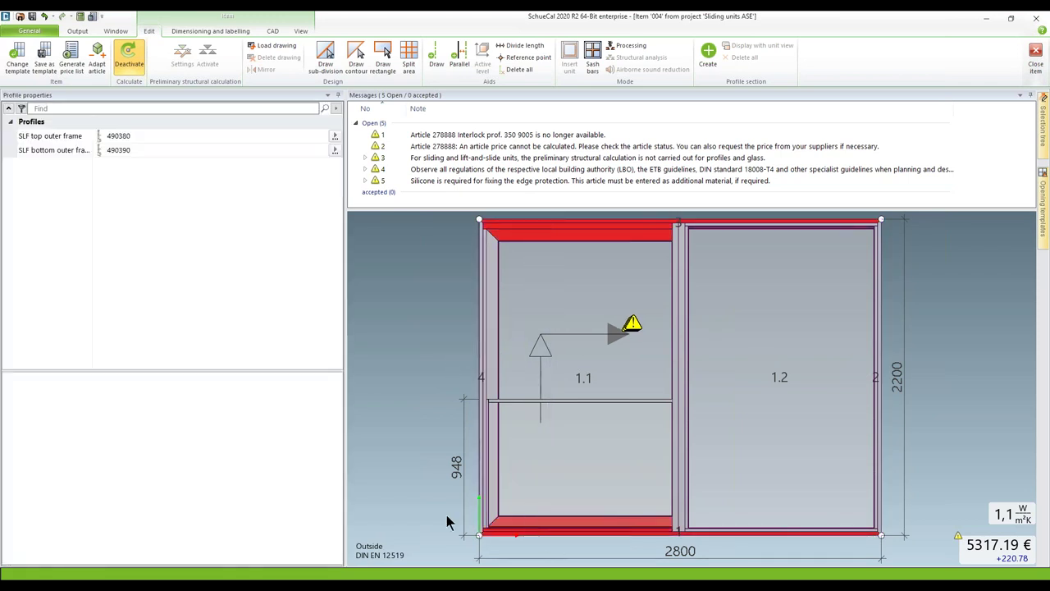
double_click(284, 496)
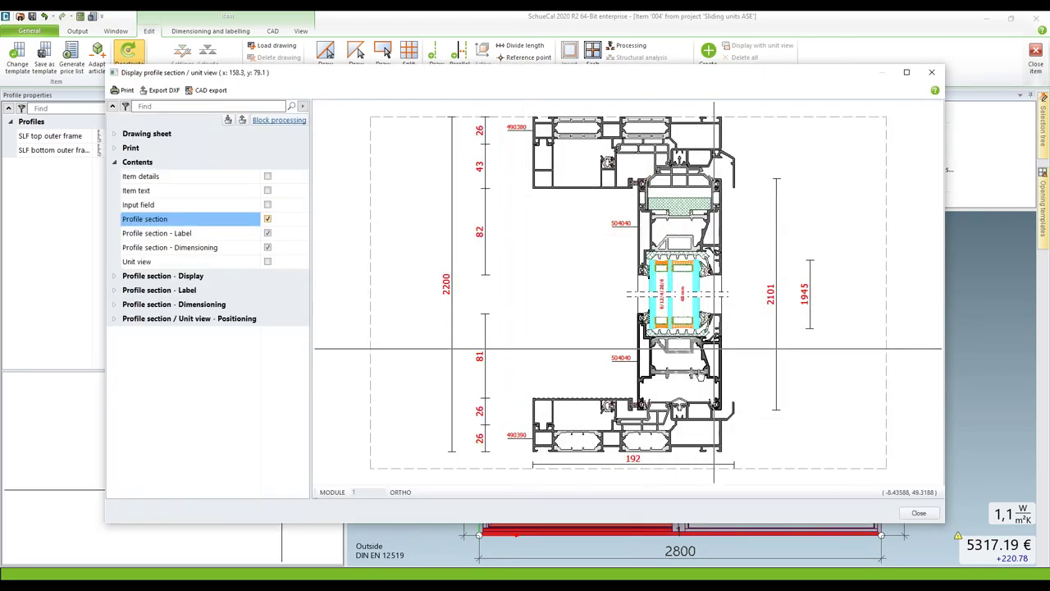
click(920, 512)
Step: View the side outer frame profile section, then show the closing Thank you! slide
click(489, 462)
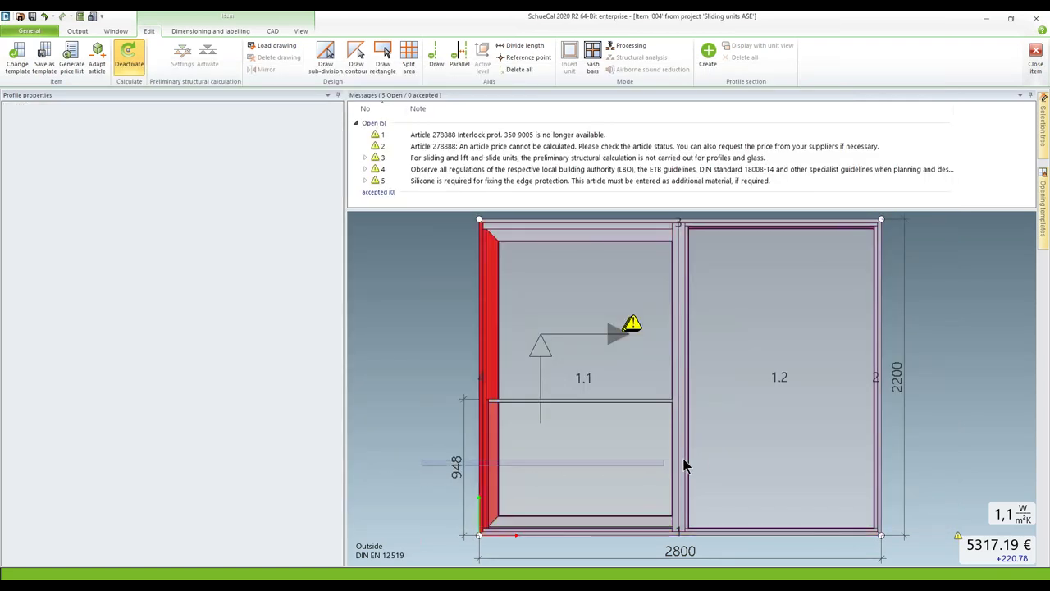
ctrl+click(681, 462)
double_click(274, 470)
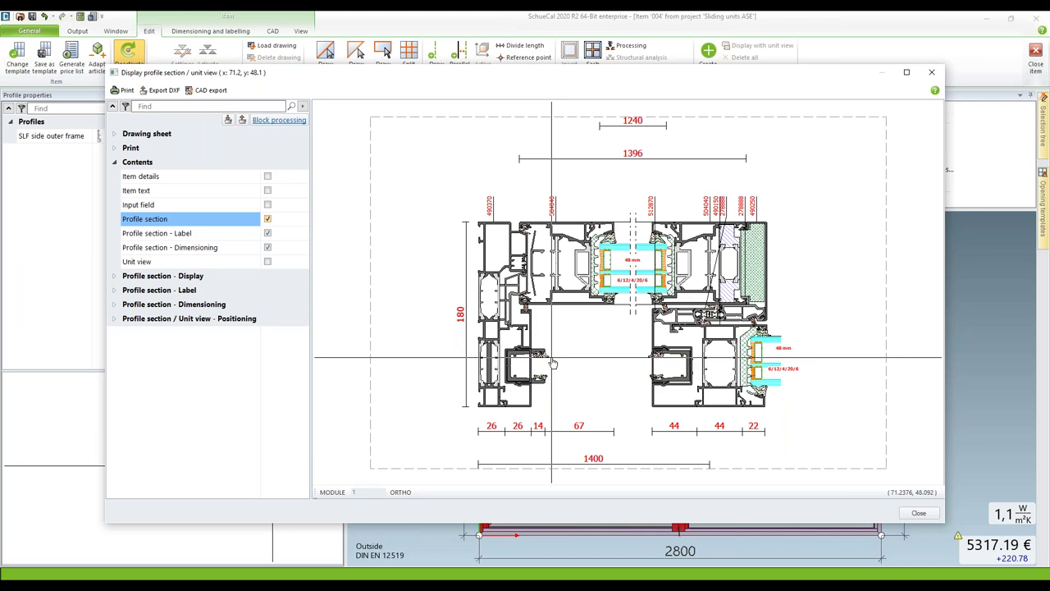
click(919, 514)
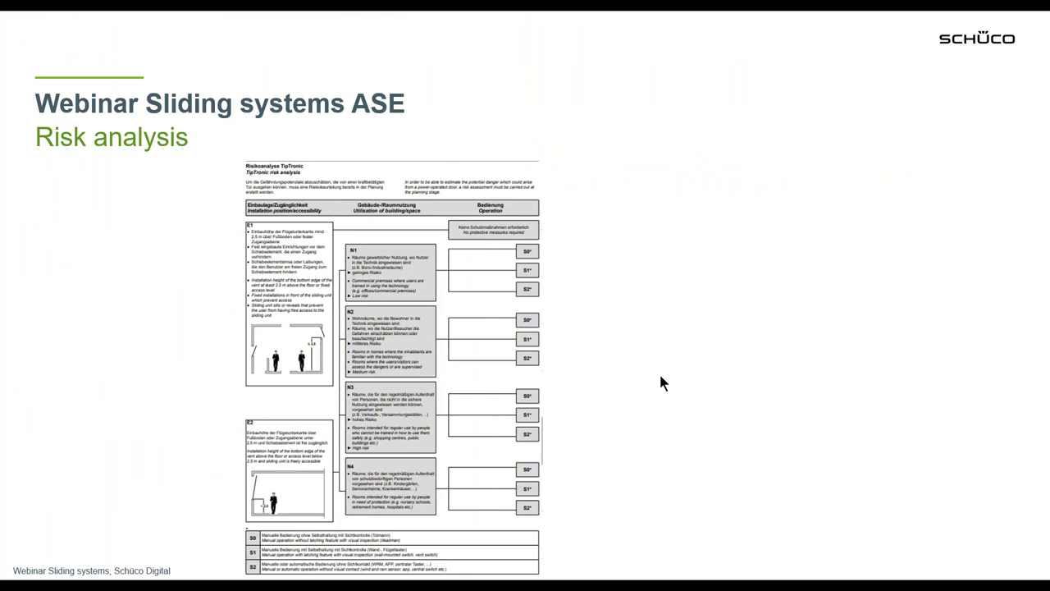
click(660, 376)
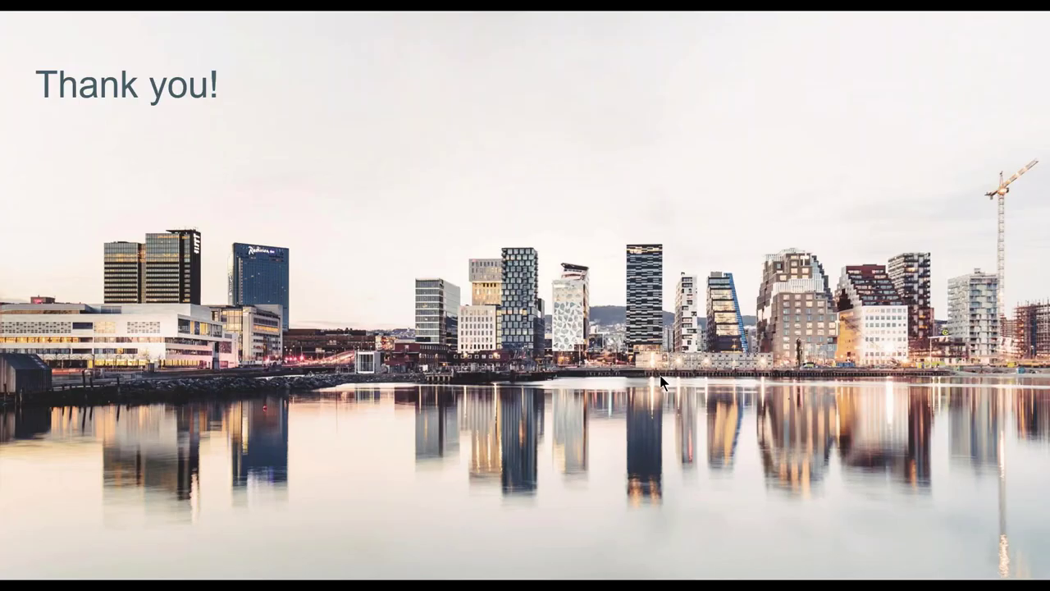